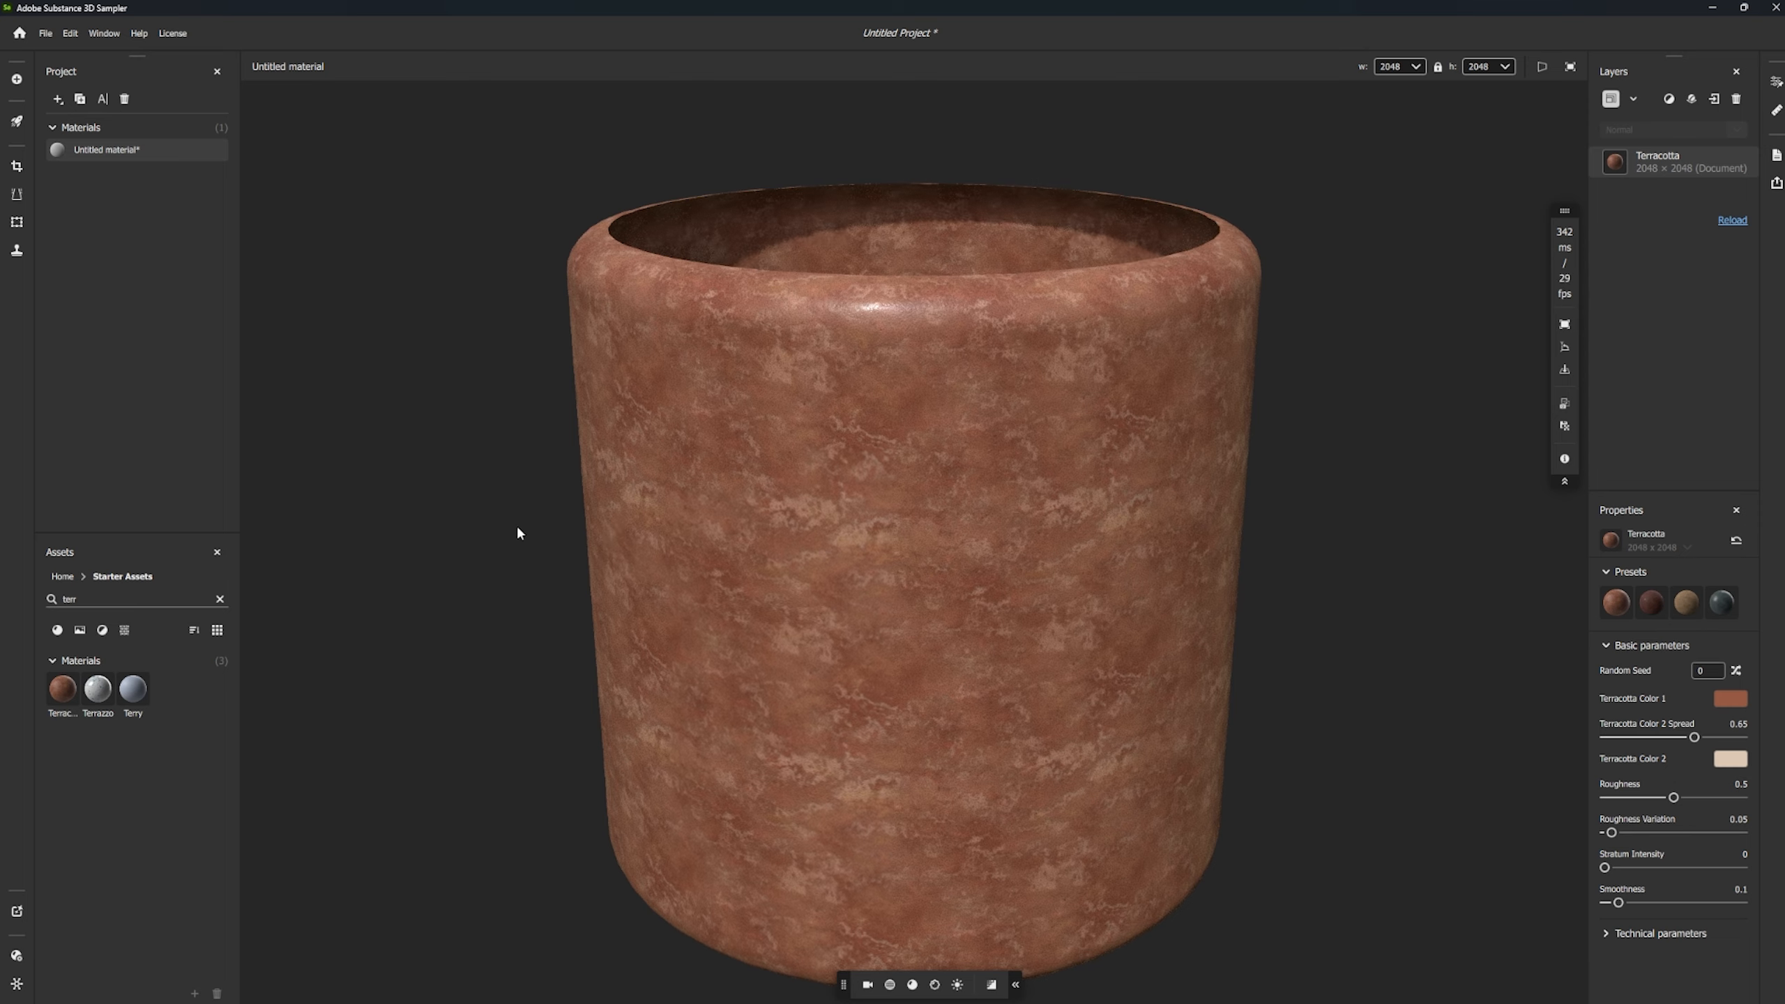
- Add the Brickwall filter on top of the Terracotta material layer
key(space)
text(brick)
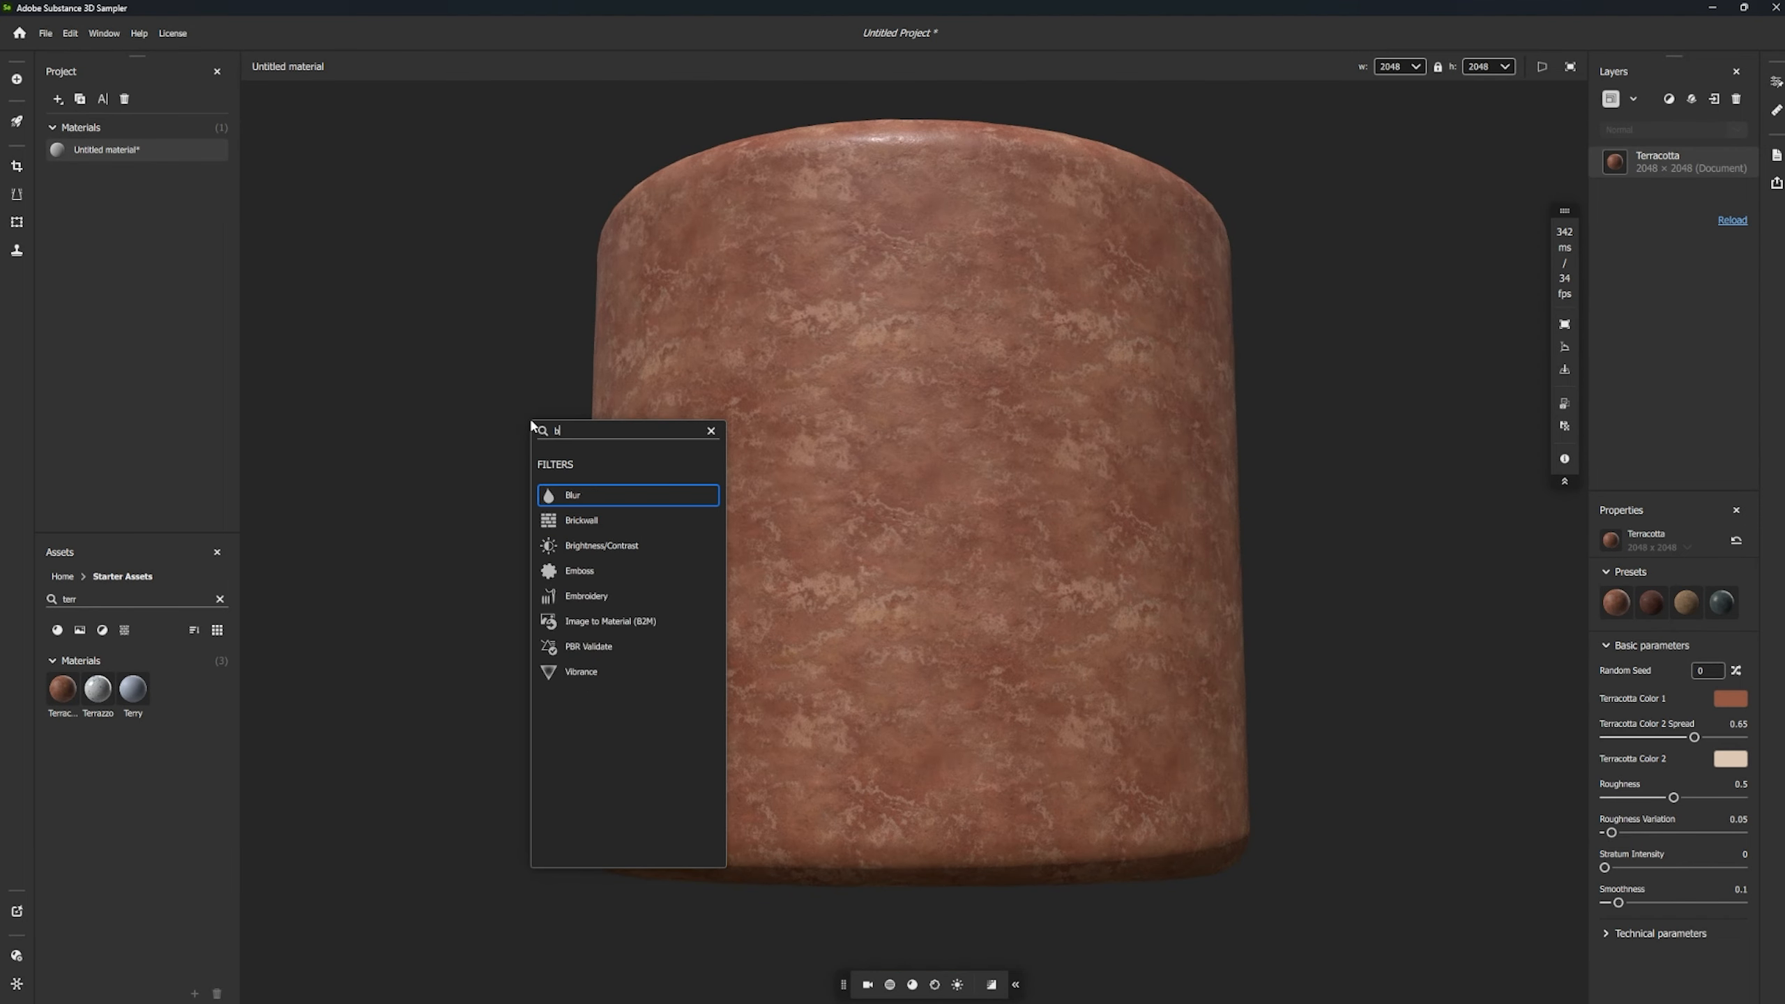
key(Return)
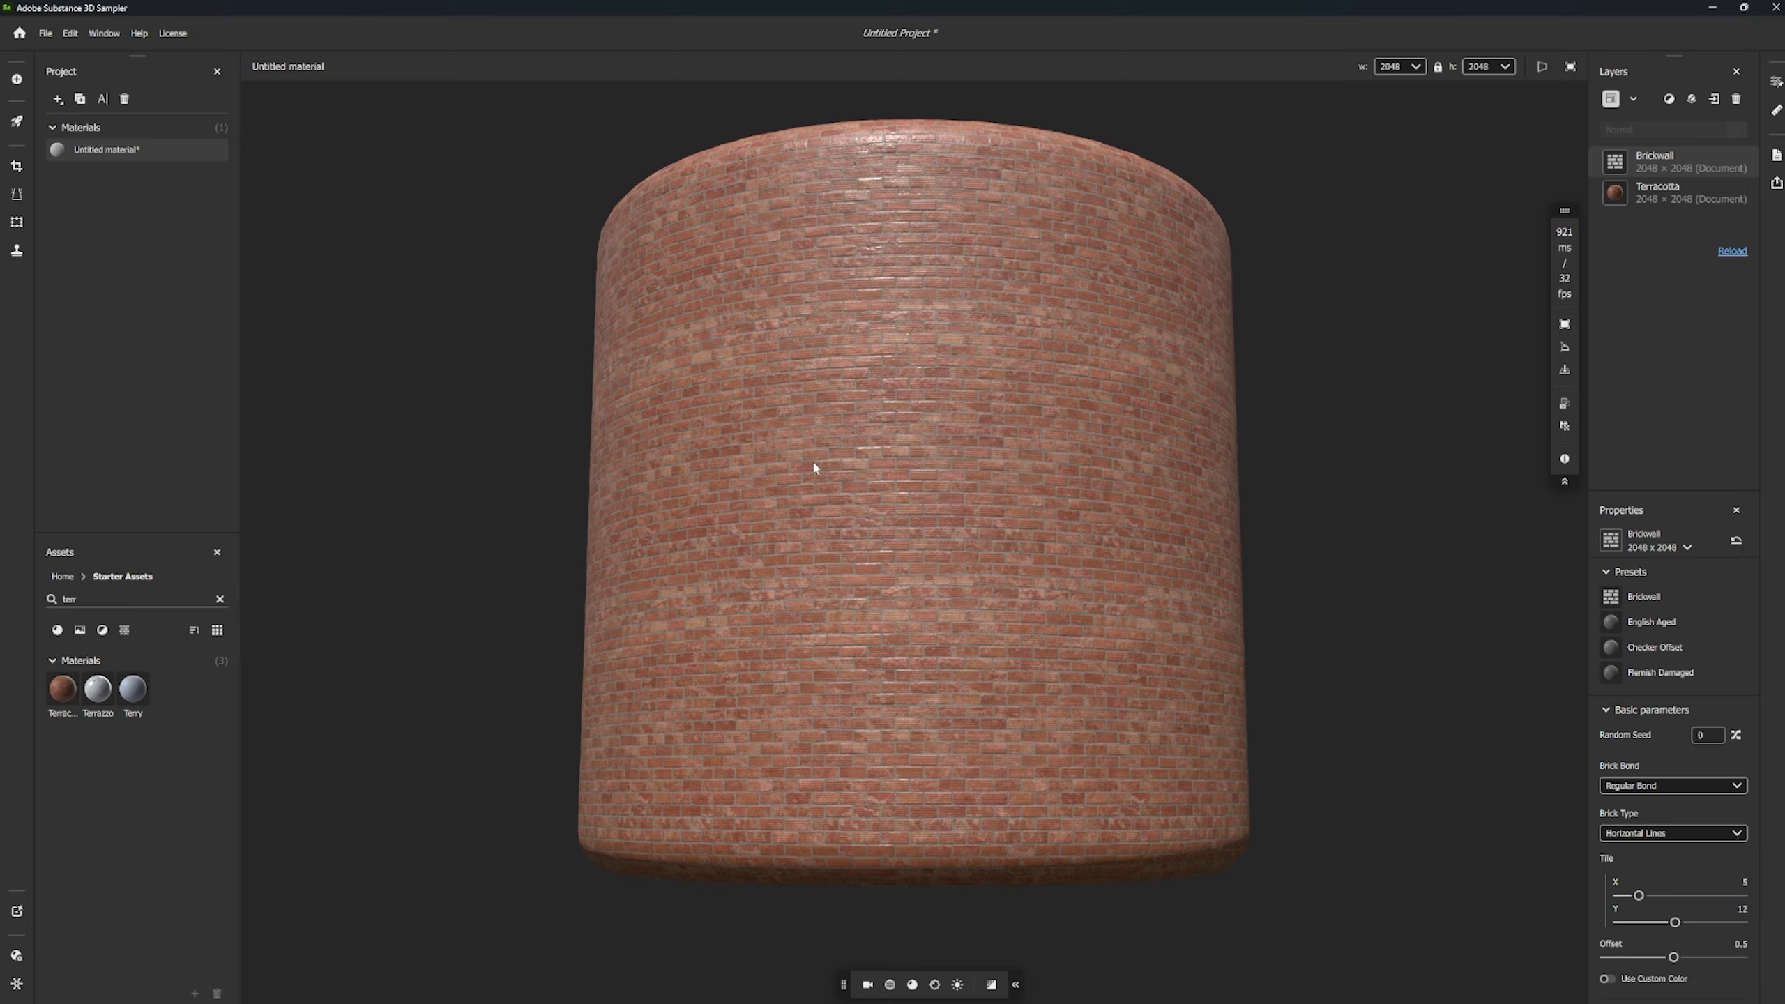
scroll(840, 451, up, 5)
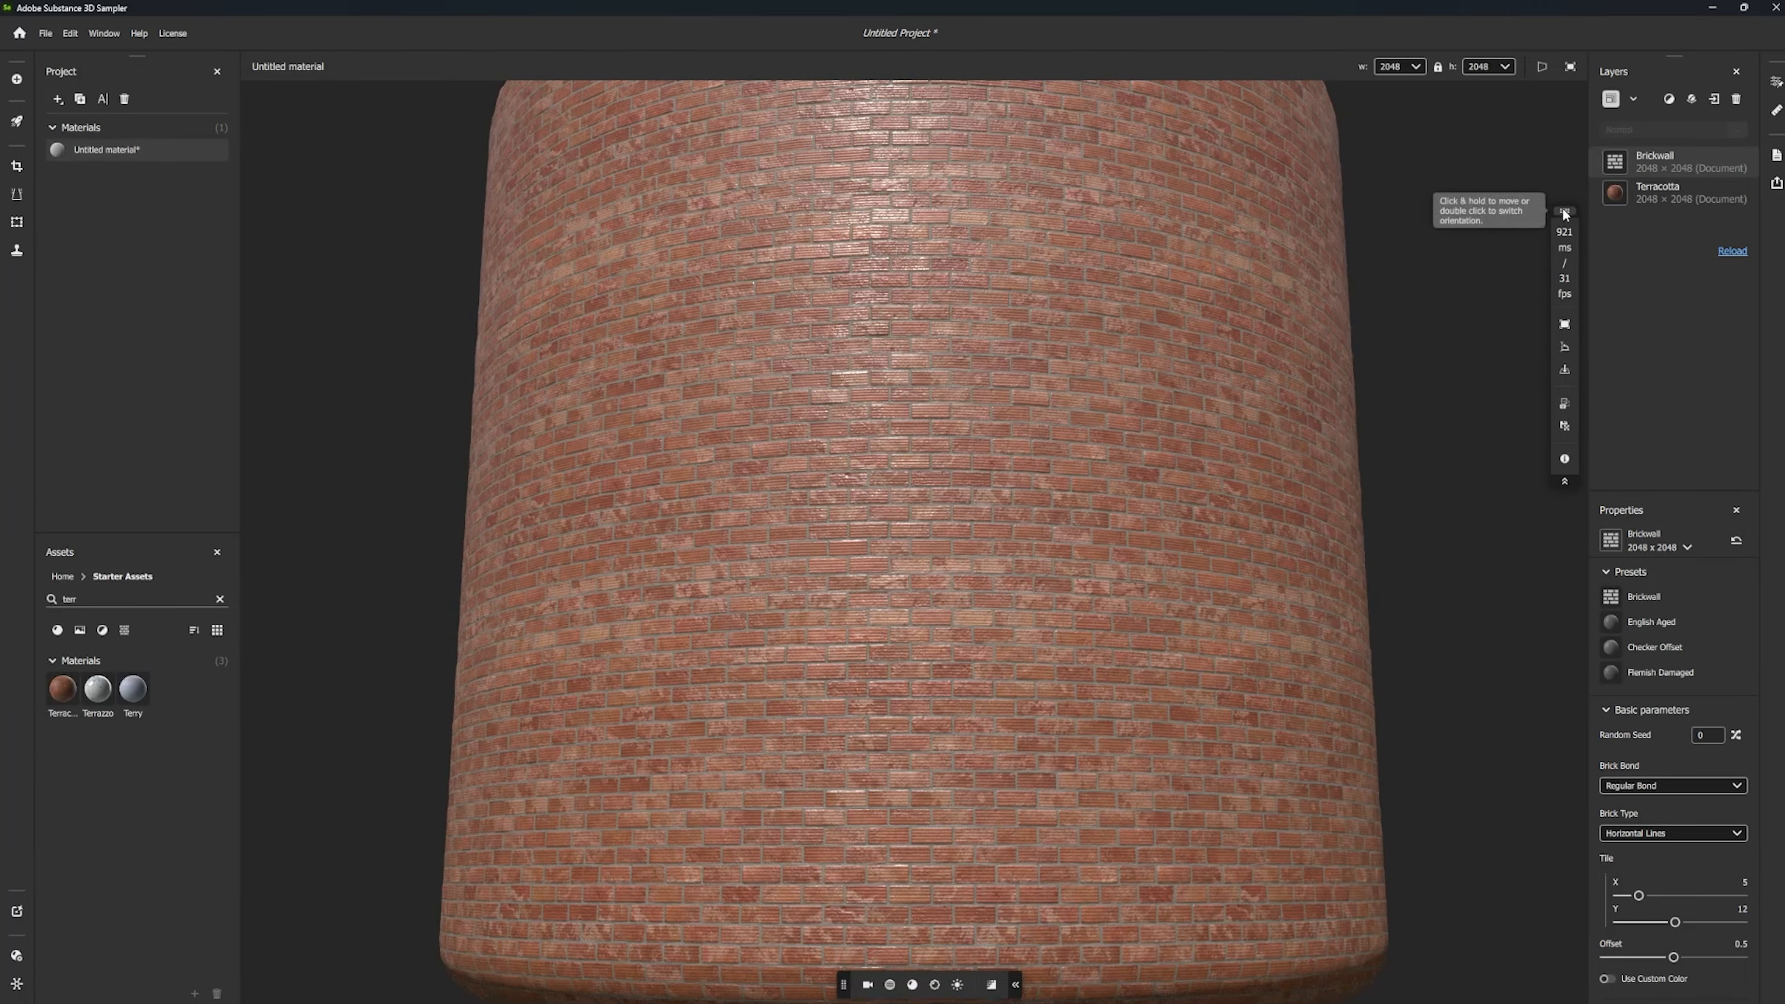
- Make the performance toolbar horizontal and the viewer settings toolbar vertical, and swap their places in the 3D viewport
double_click(1565, 211)
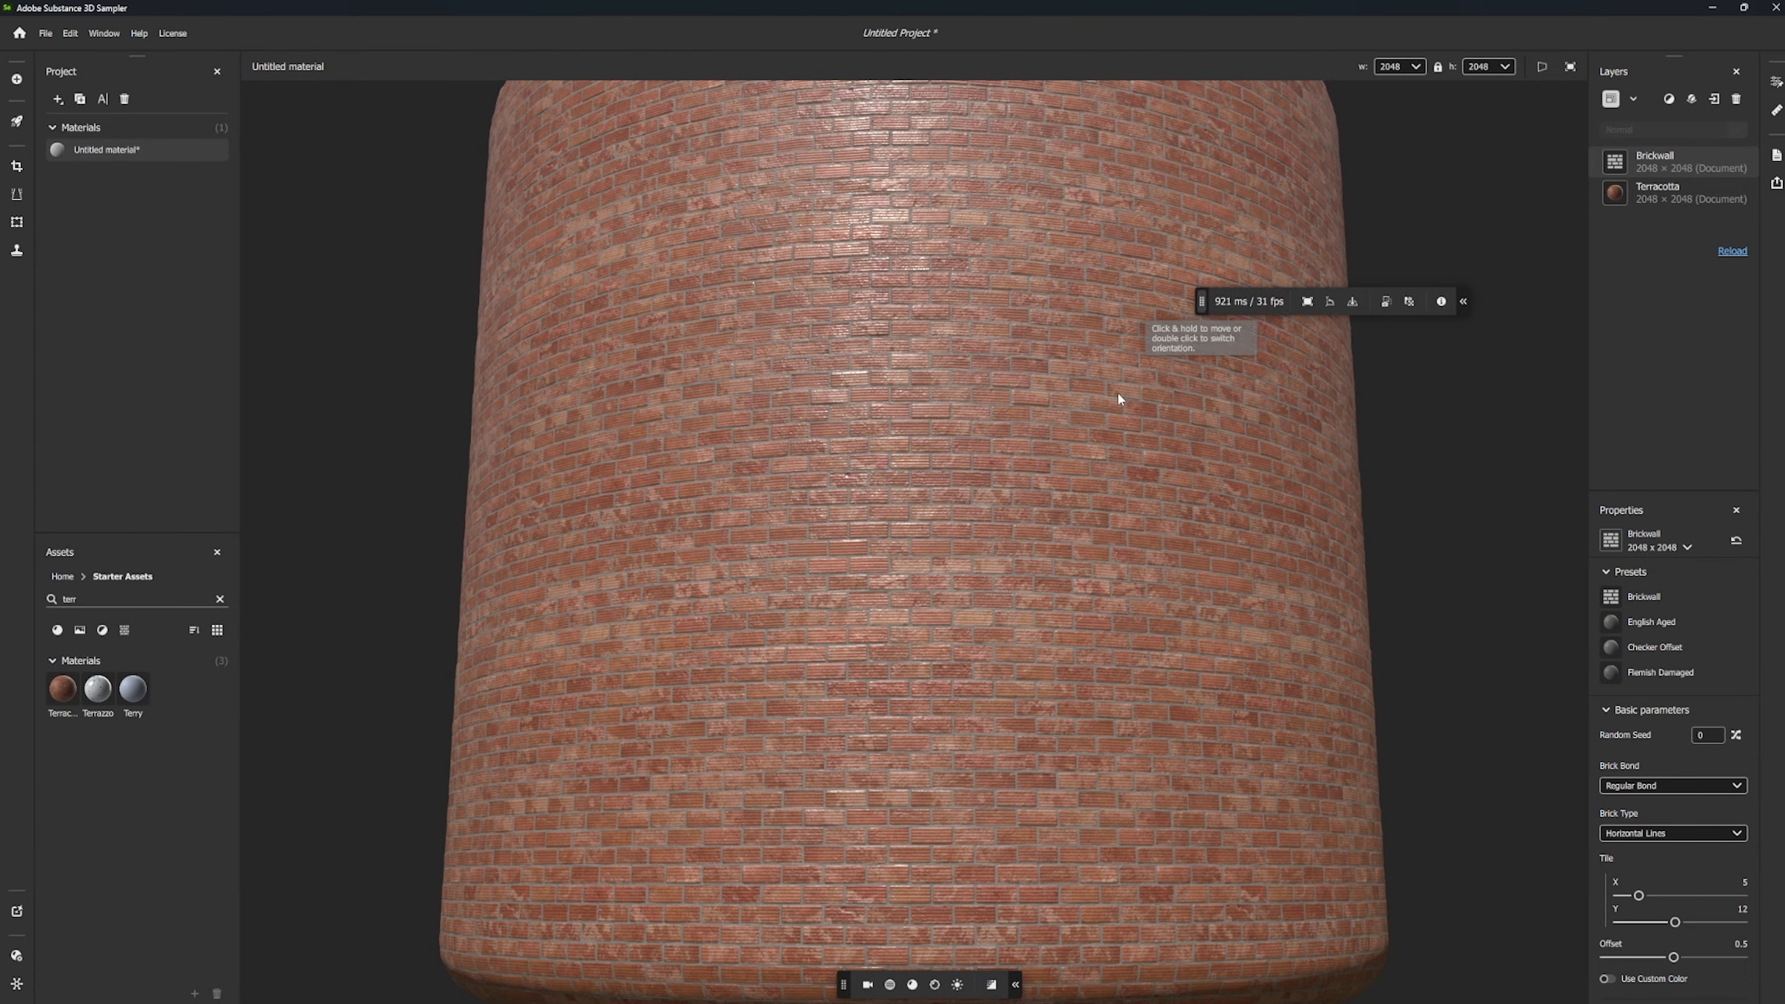
drag(1258, 244, 797, 794)
double_click(844, 983)
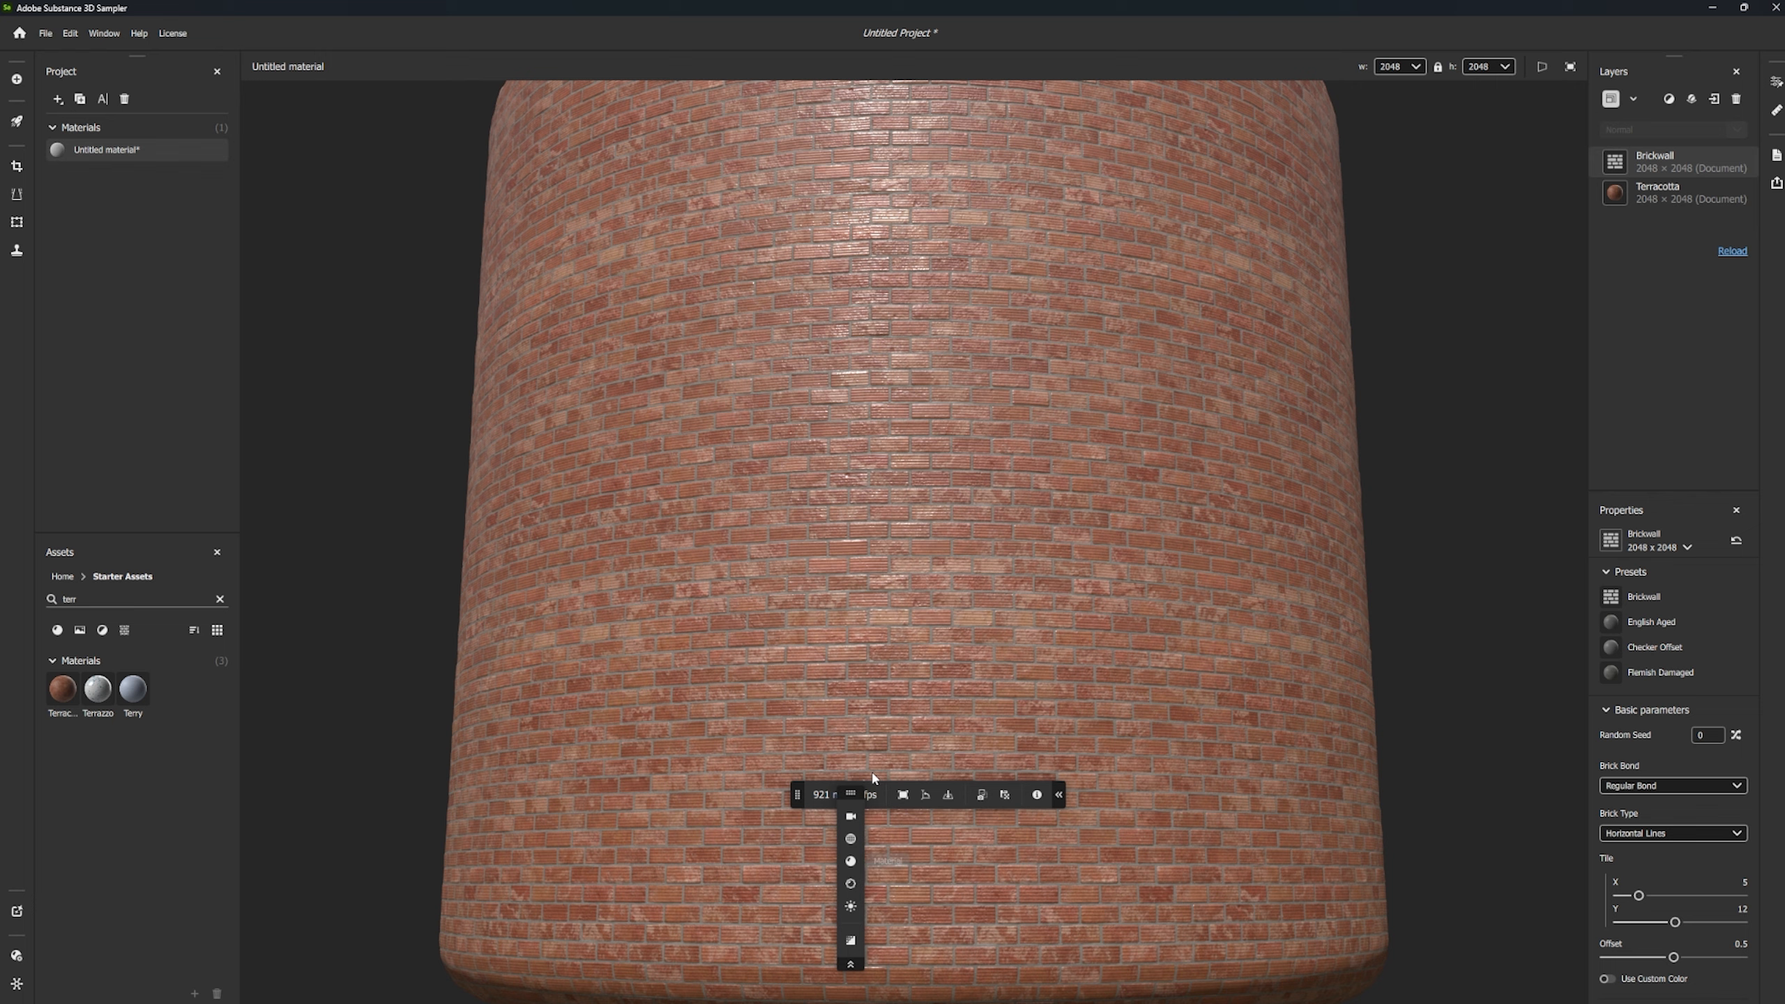
drag(849, 802, 1572, 187)
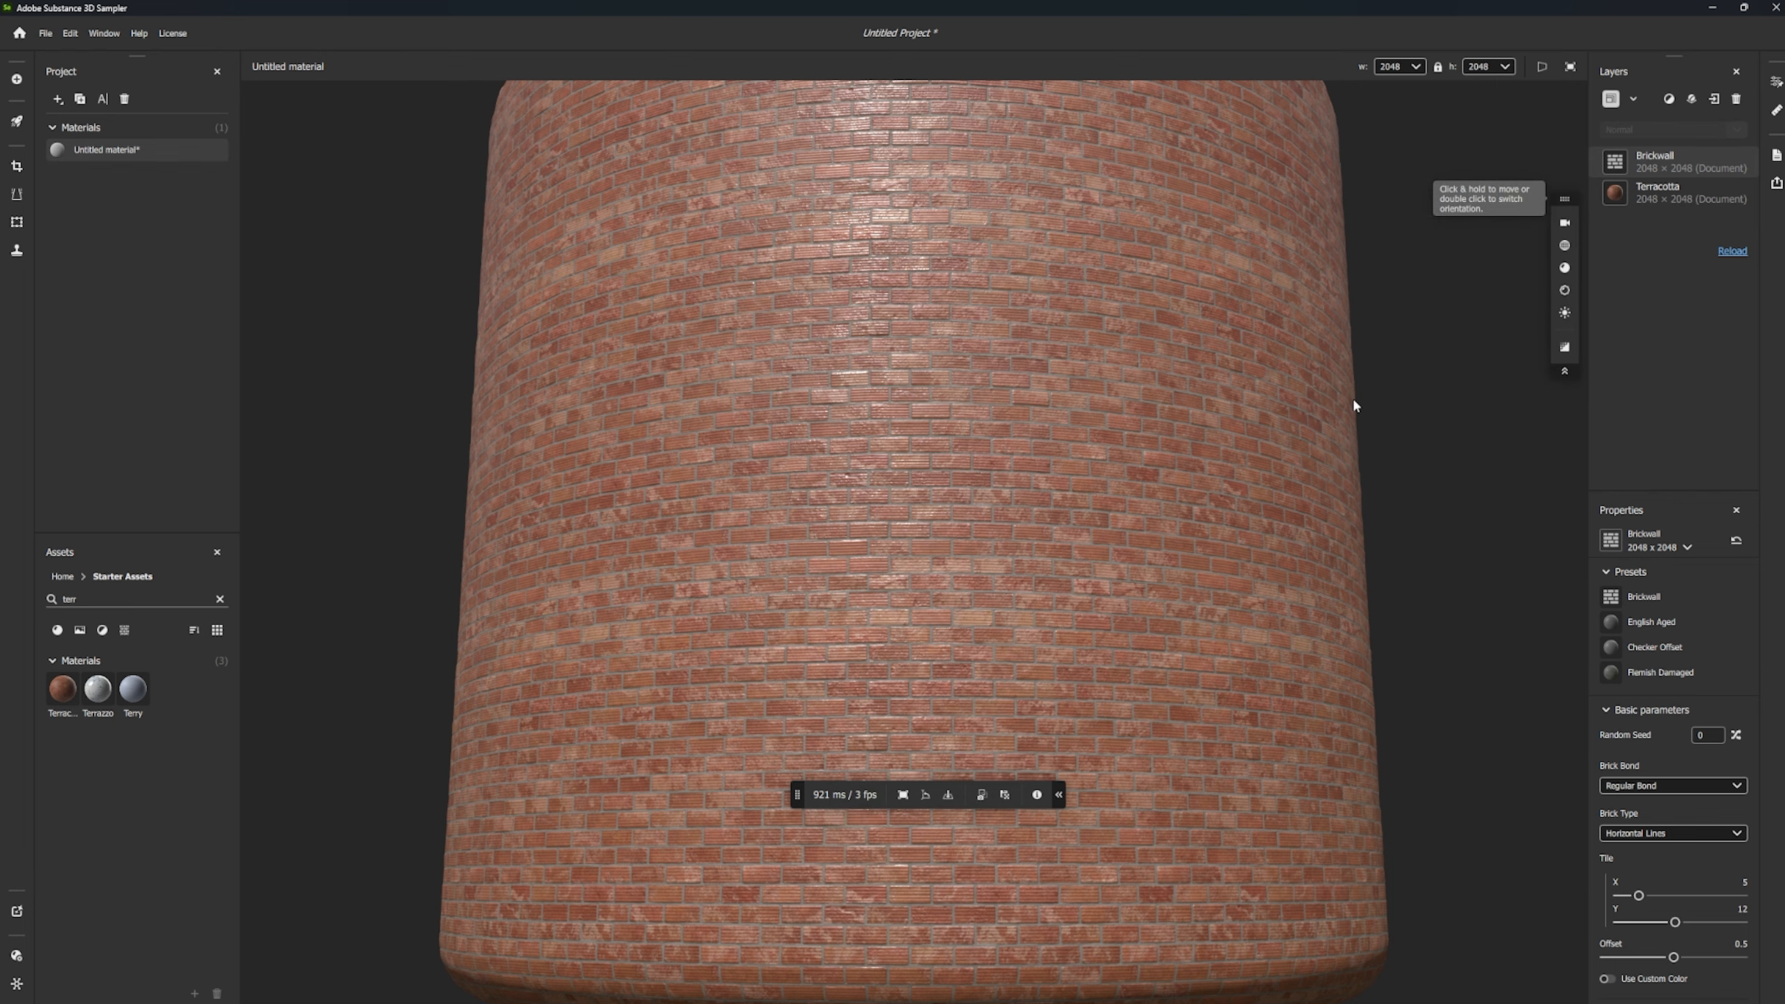
drag(797, 796, 760, 998)
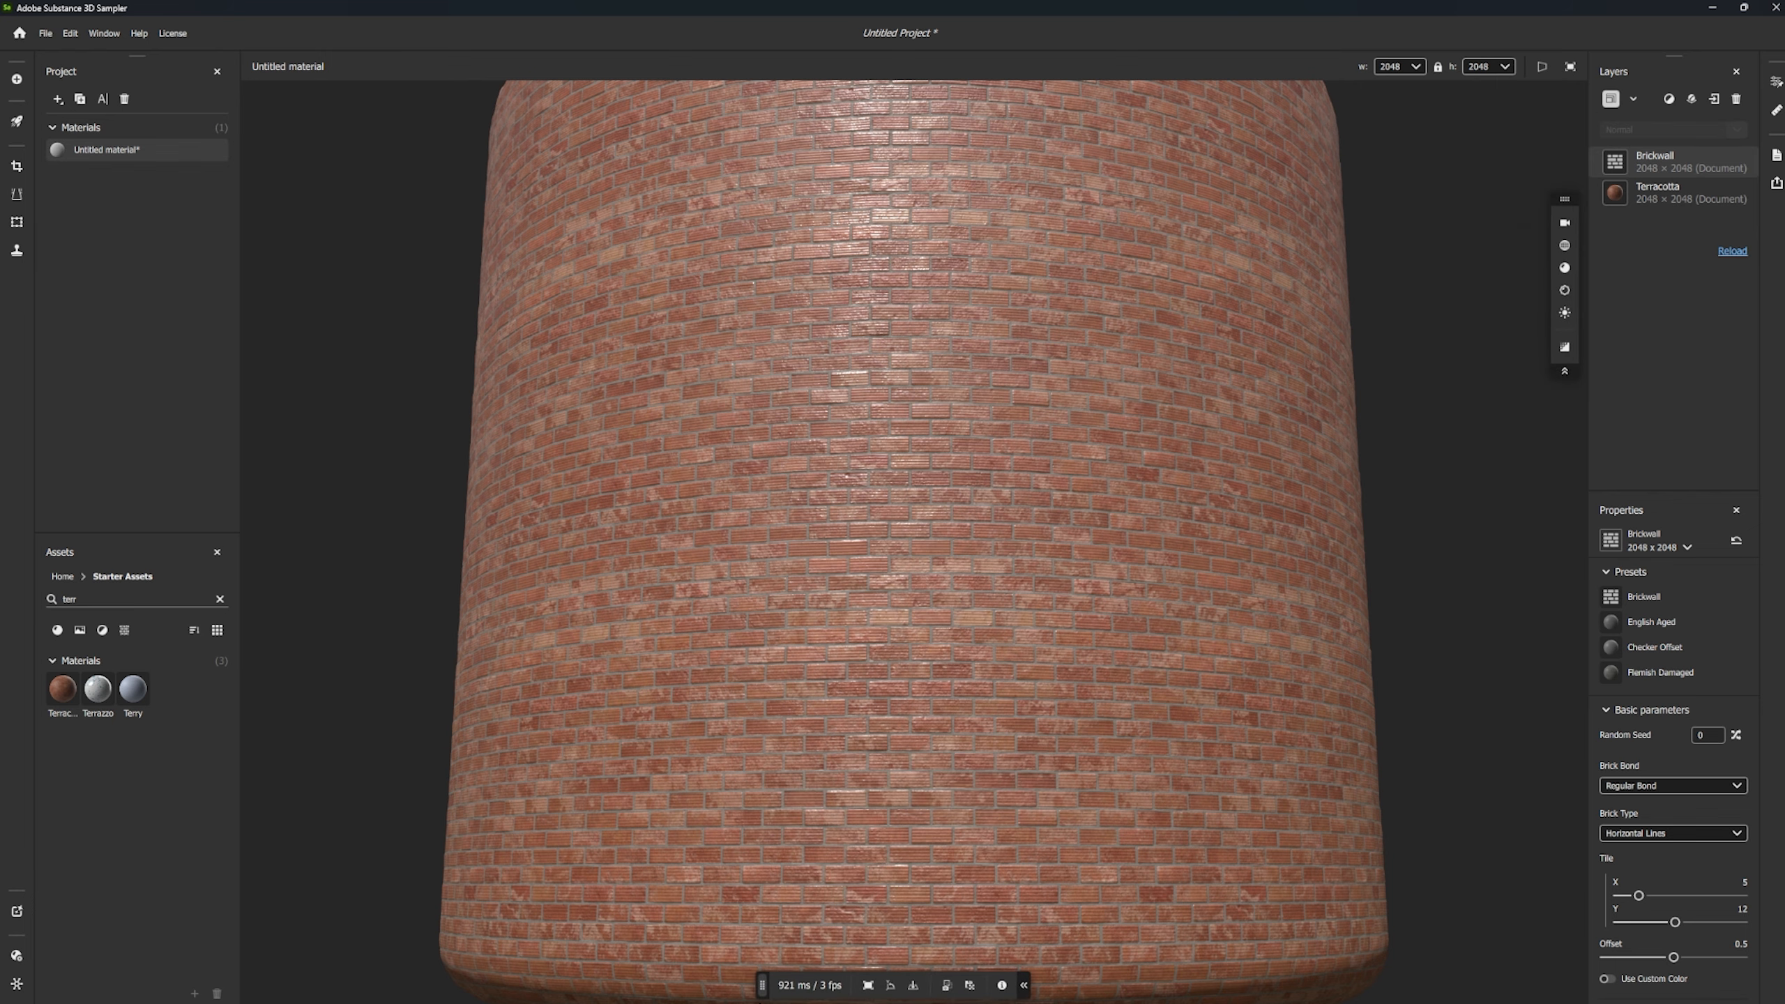
drag(845, 660, 840, 620)
scroll(841, 624, up, 3)
shift+right_drag(840, 624, 746, 757)
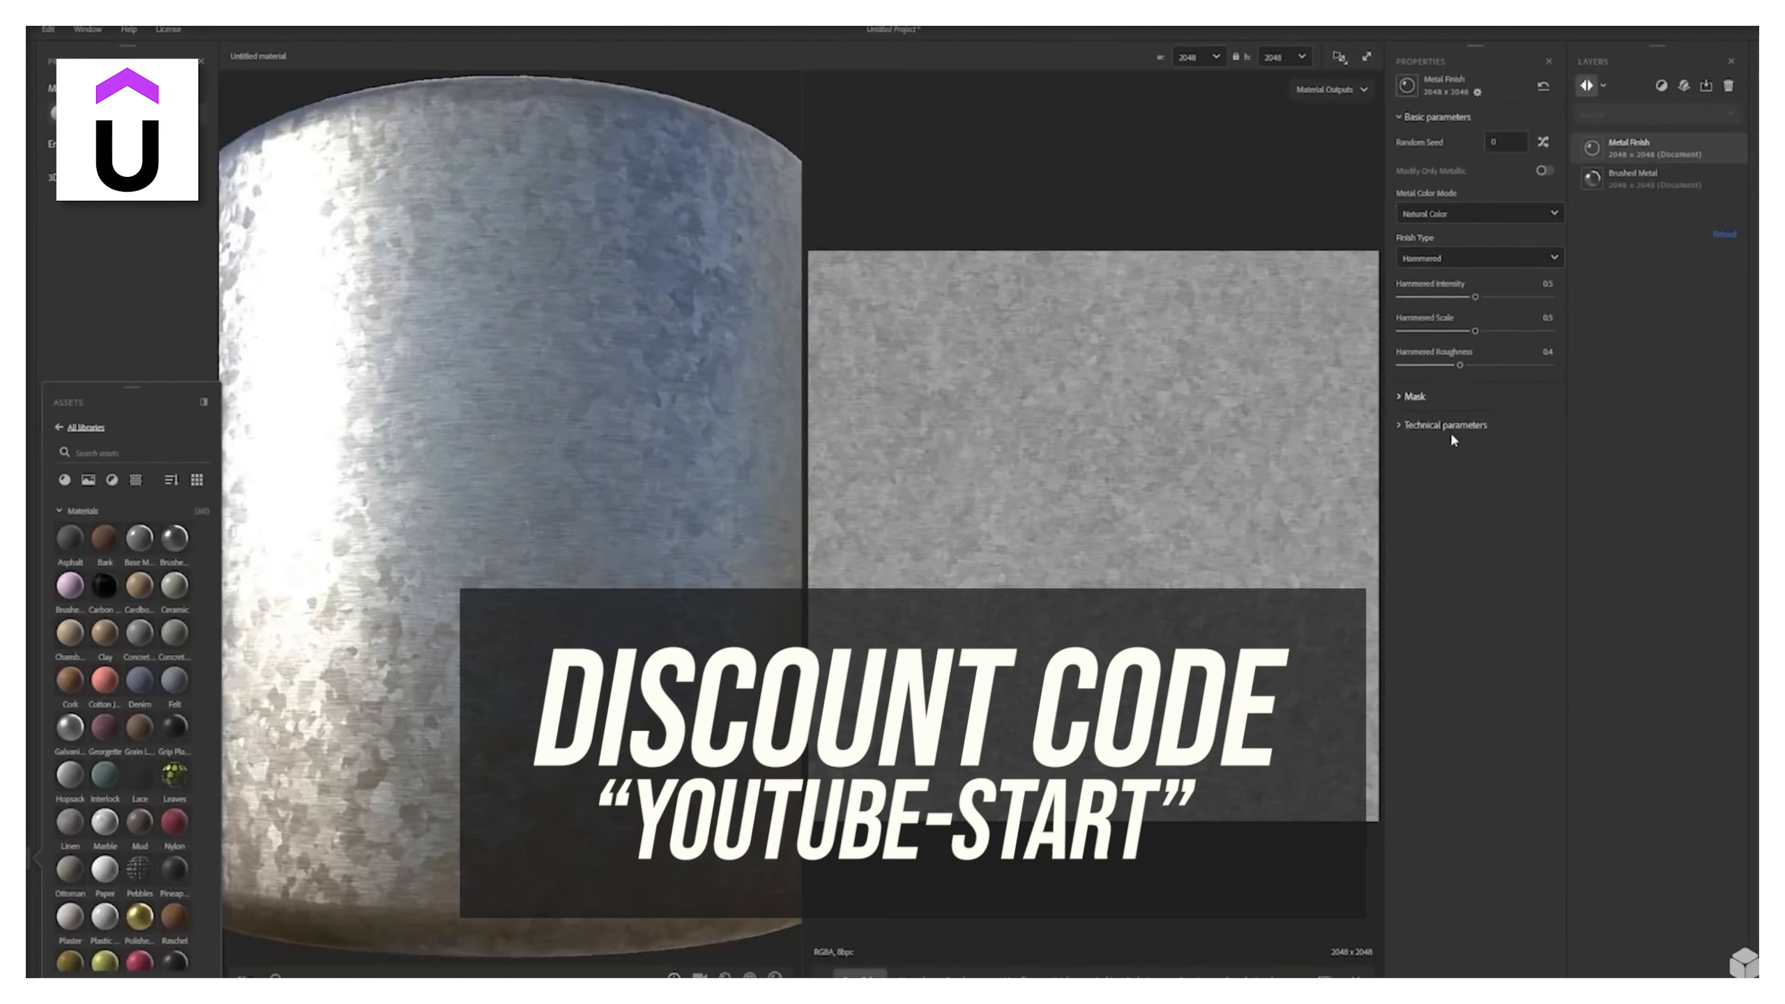
click(1450, 429)
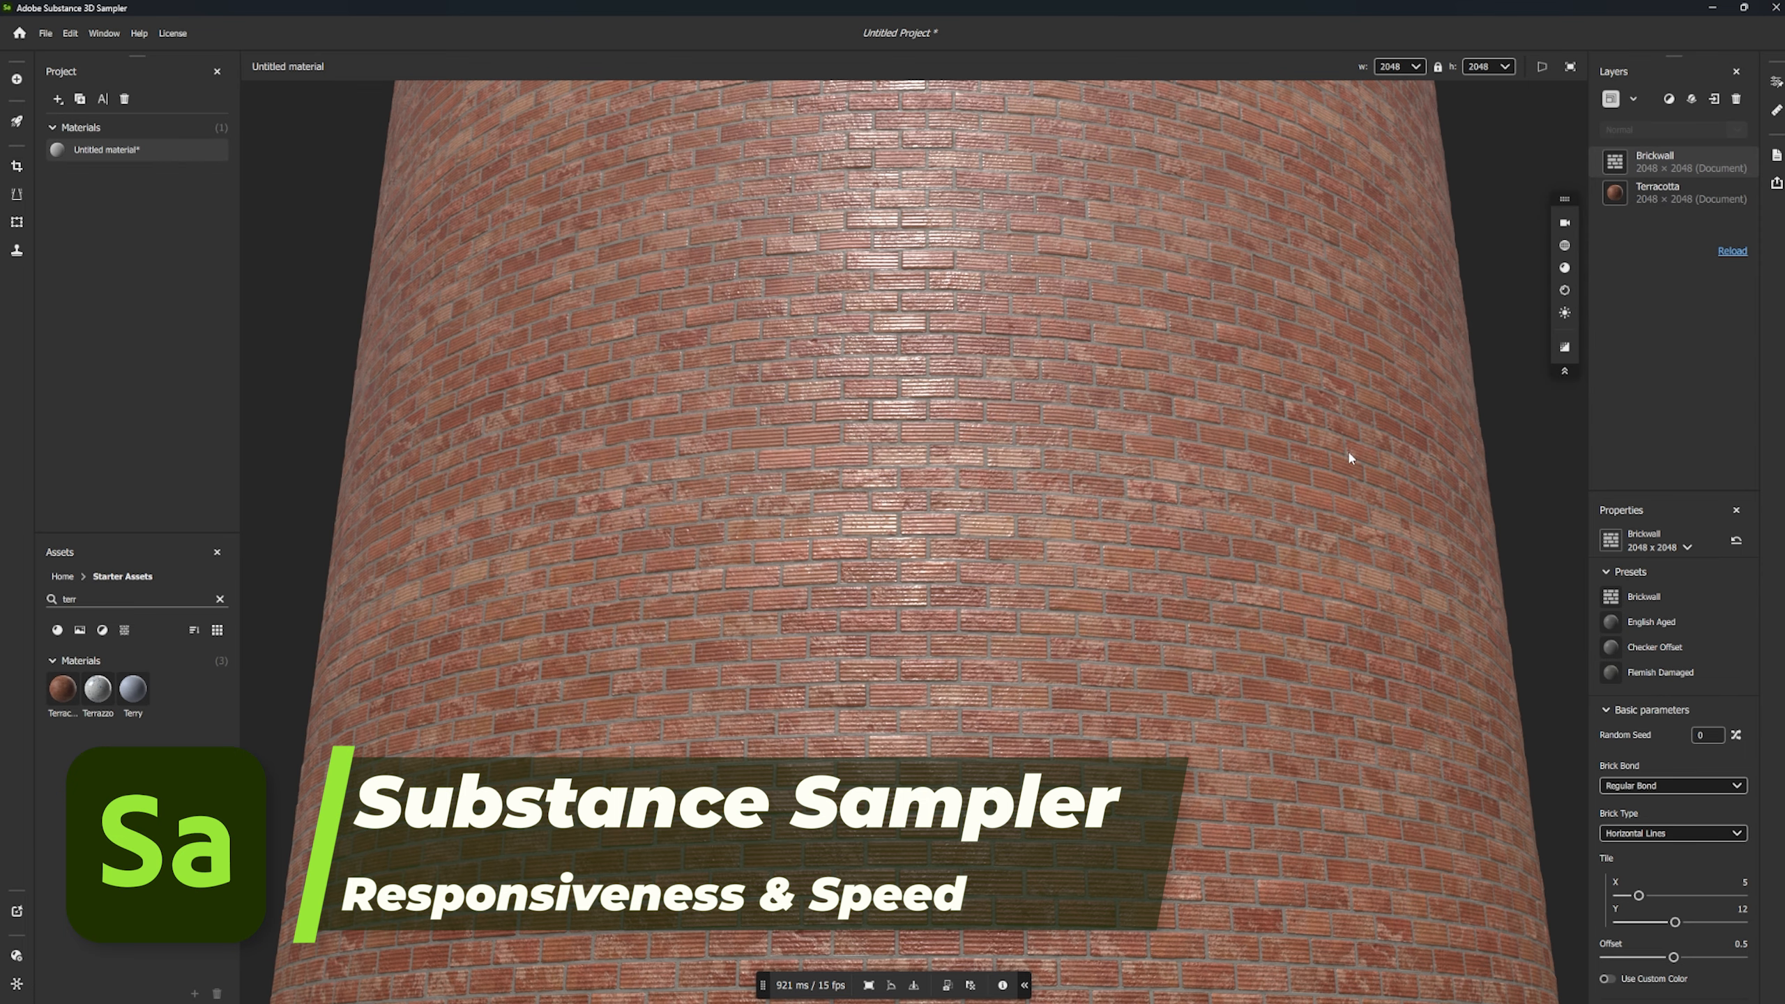
- Compare the English Aged, Brickwall and Checker Offset presets on the brick layer, and apply Flemish Damaged
scroll(1150, 471, up, 8)
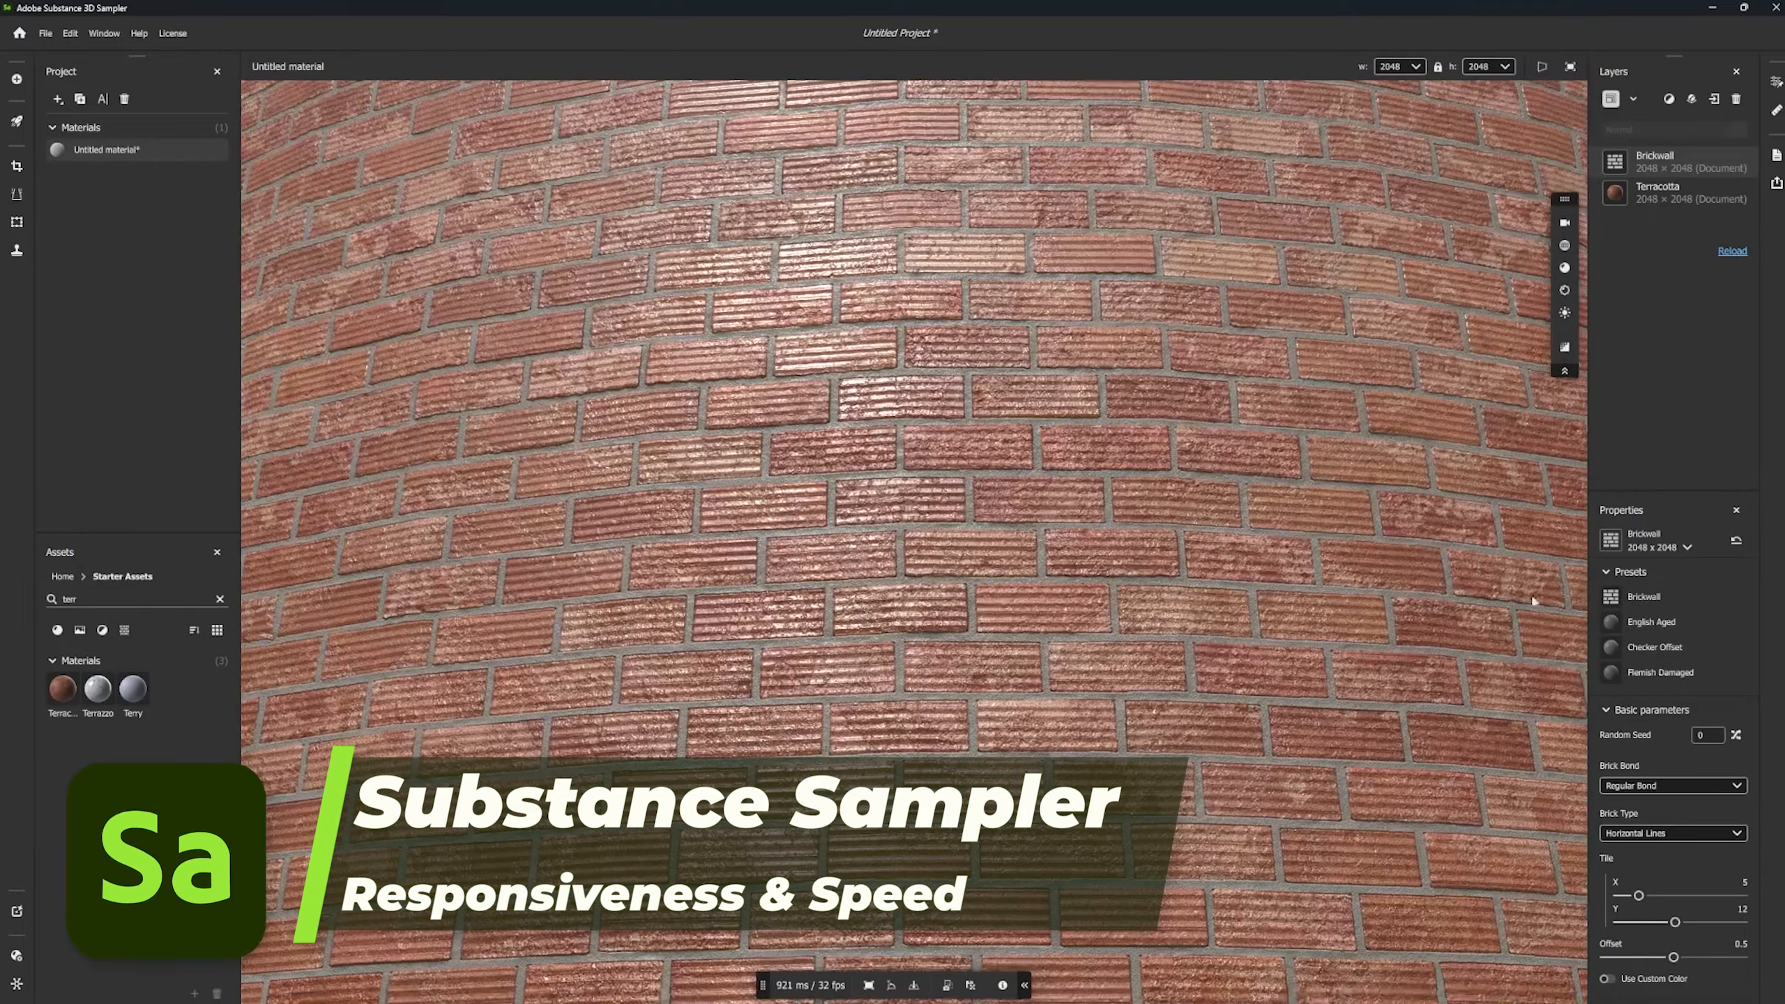
click(1651, 622)
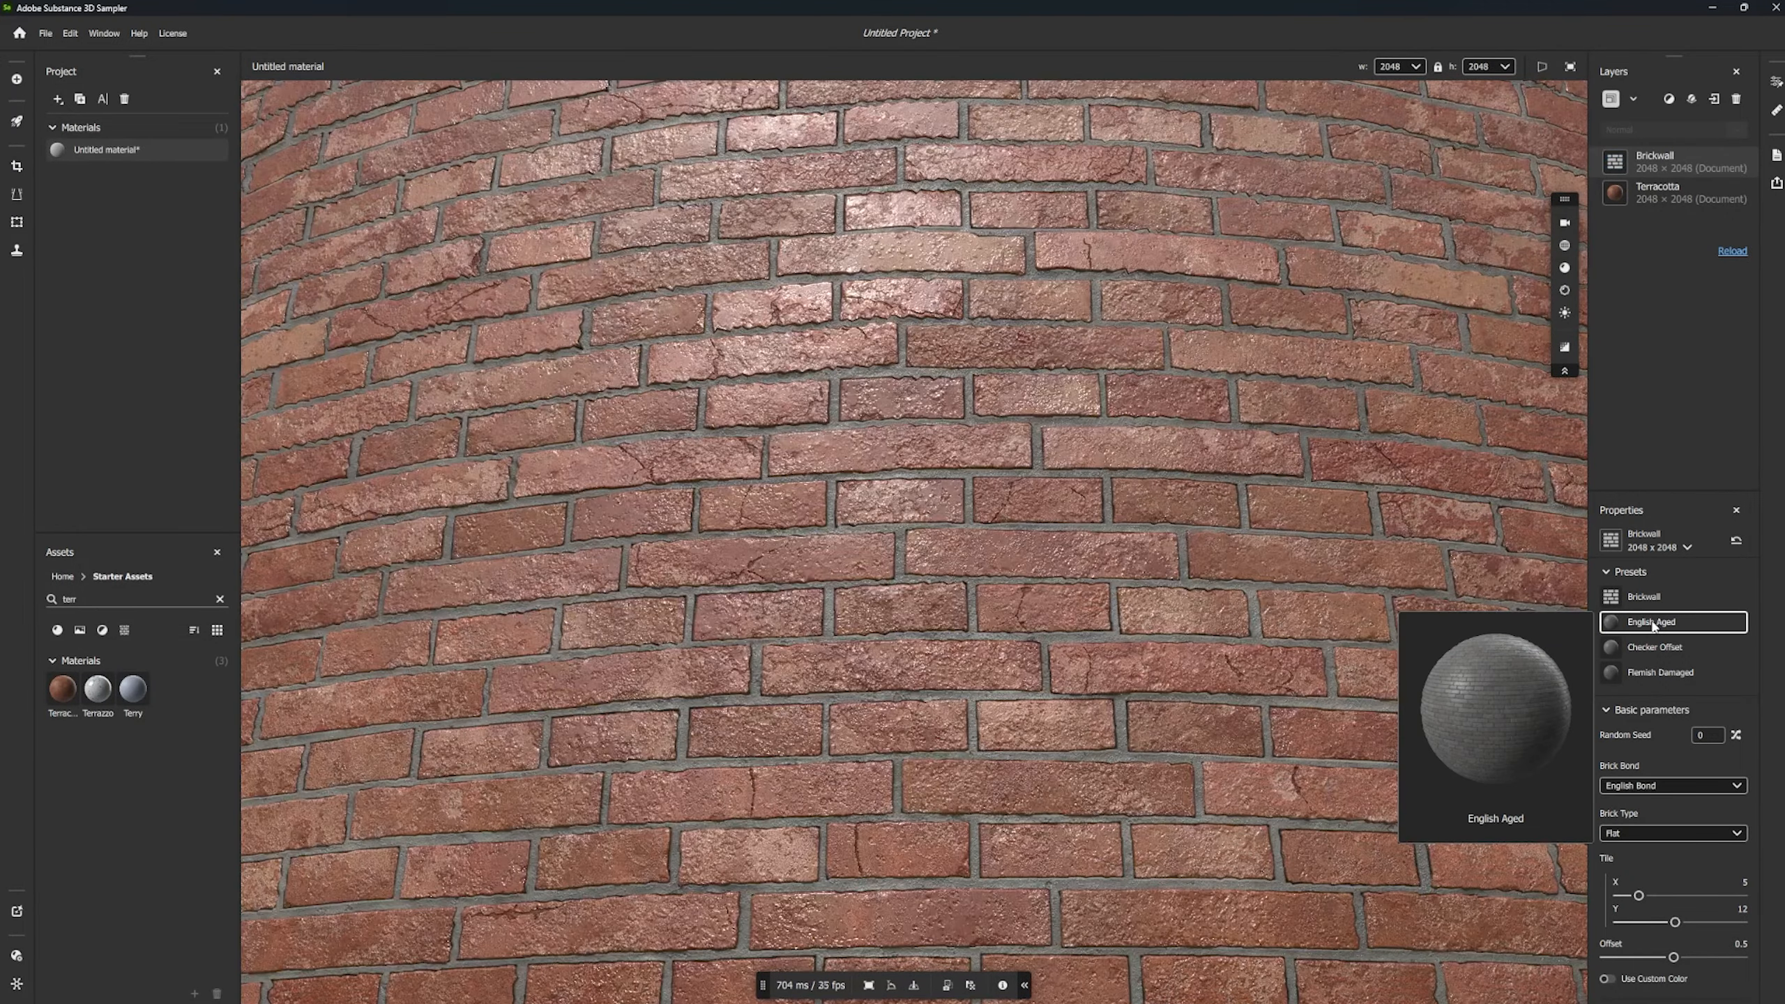
click(1652, 597)
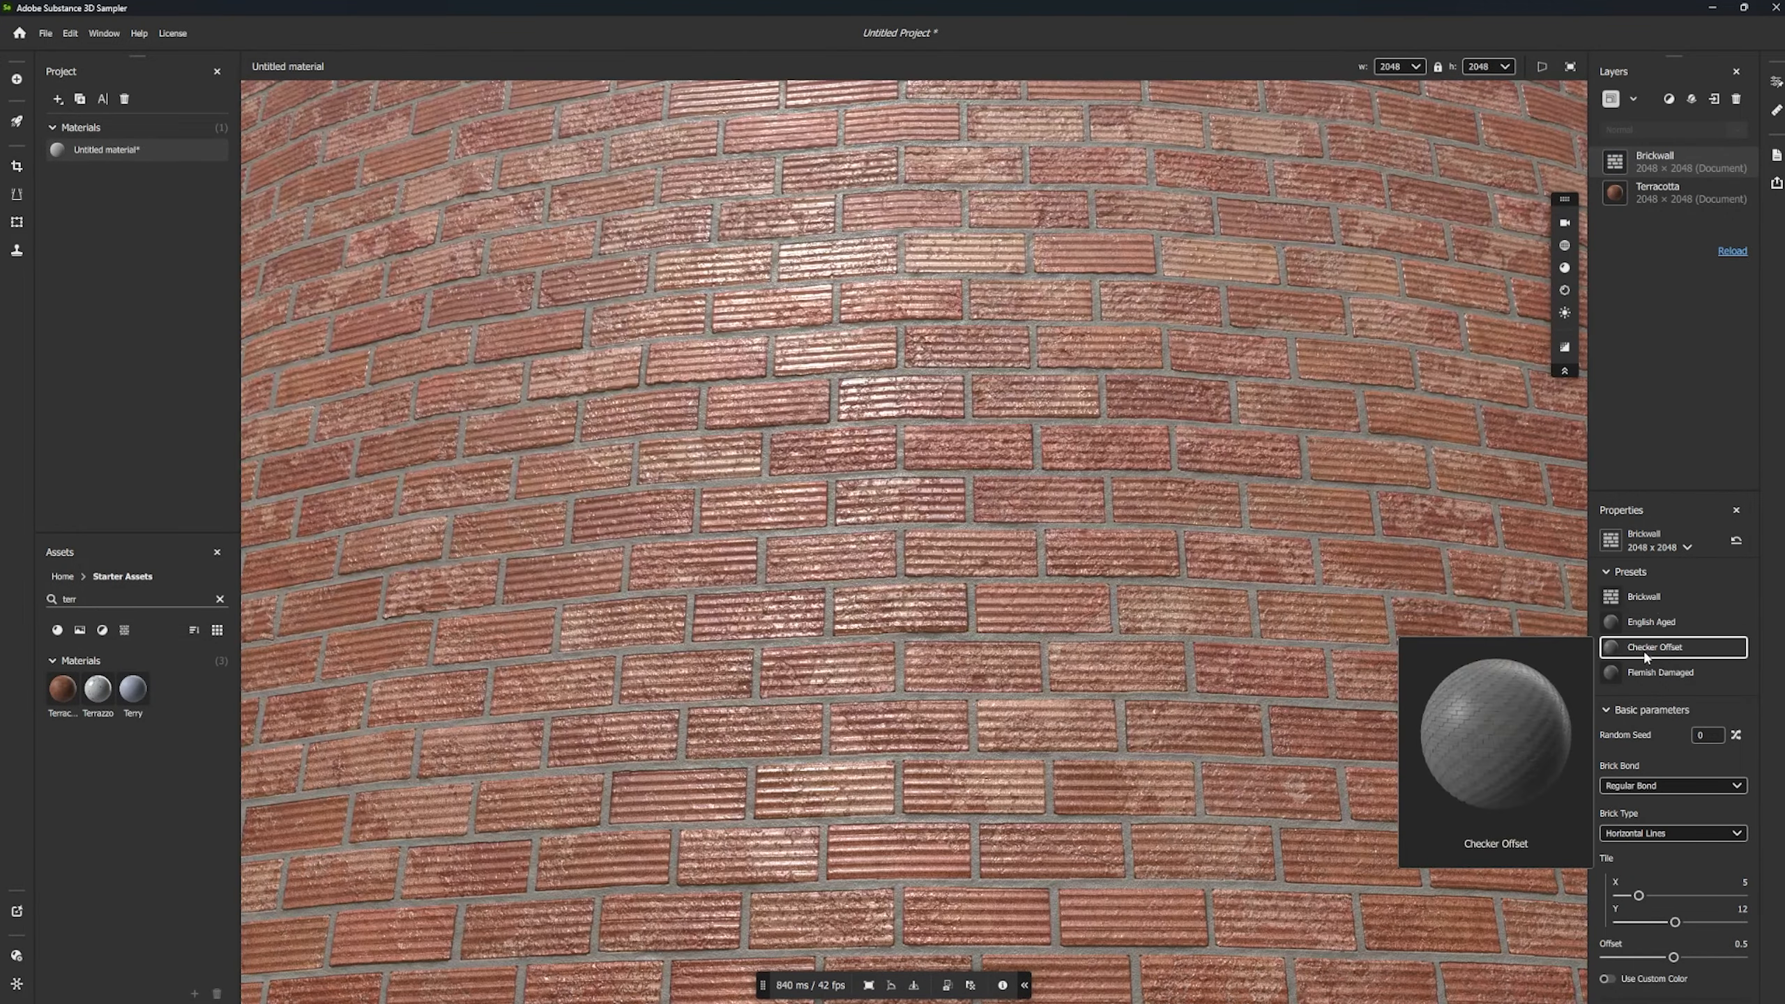
click(1644, 673)
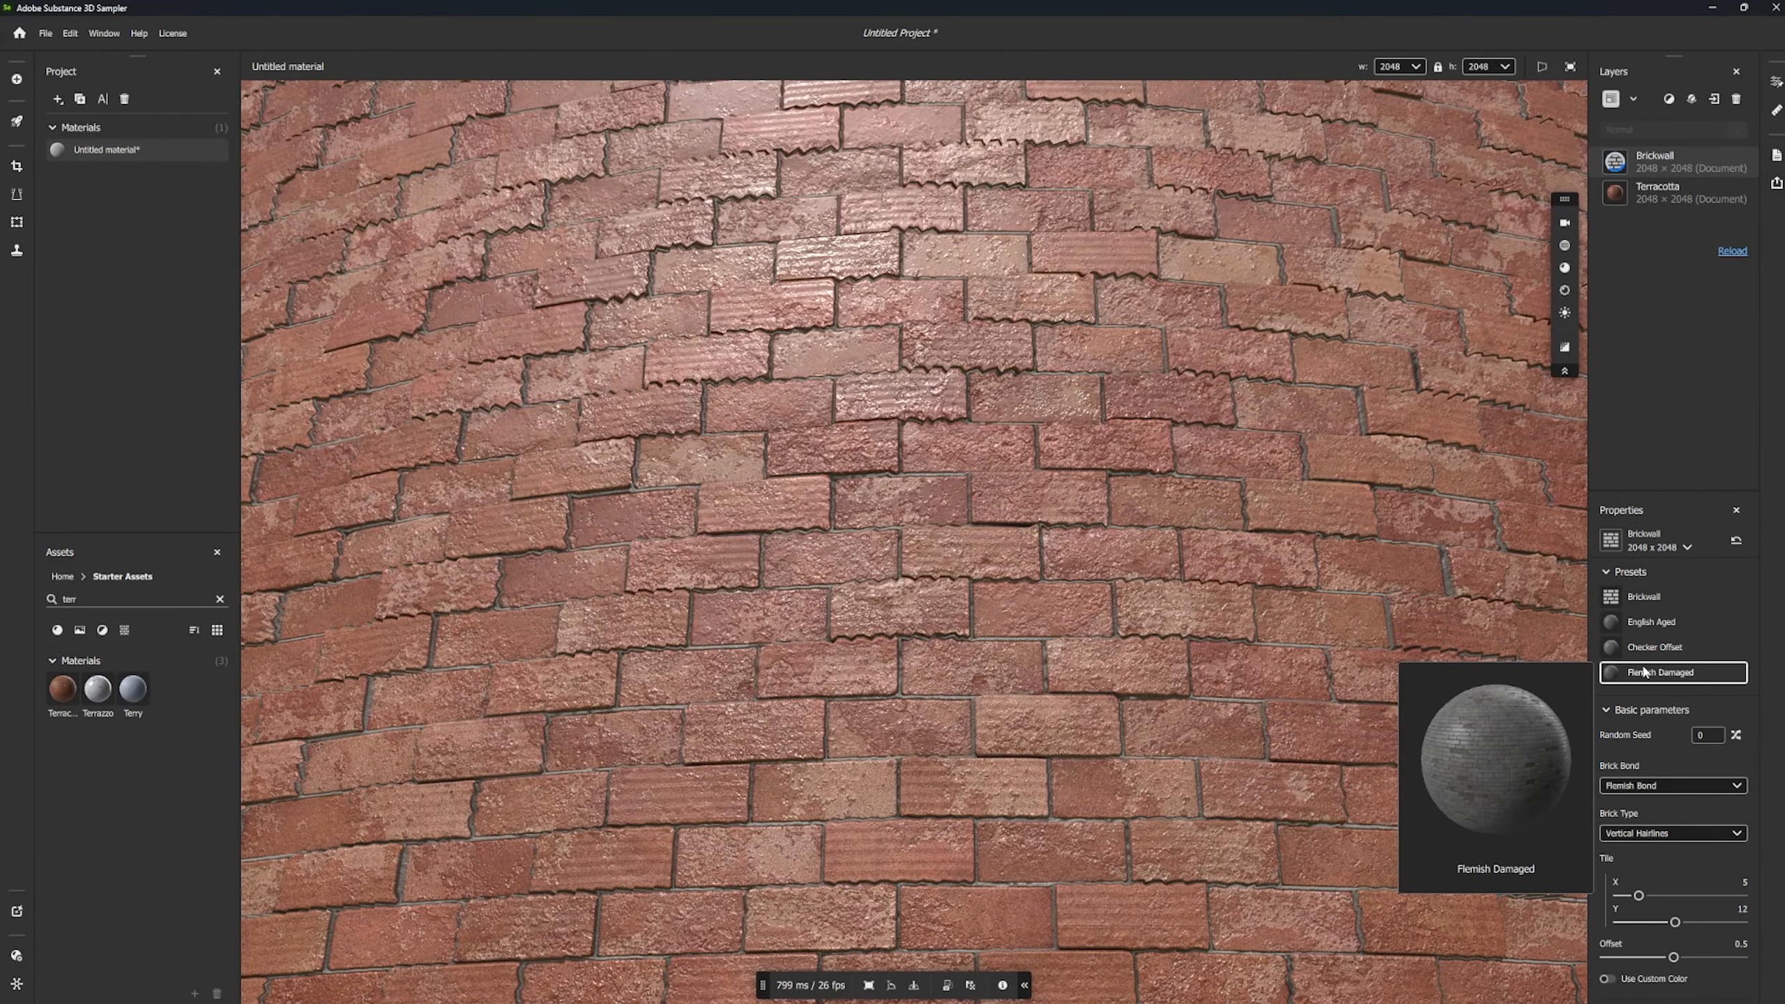
click(1644, 671)
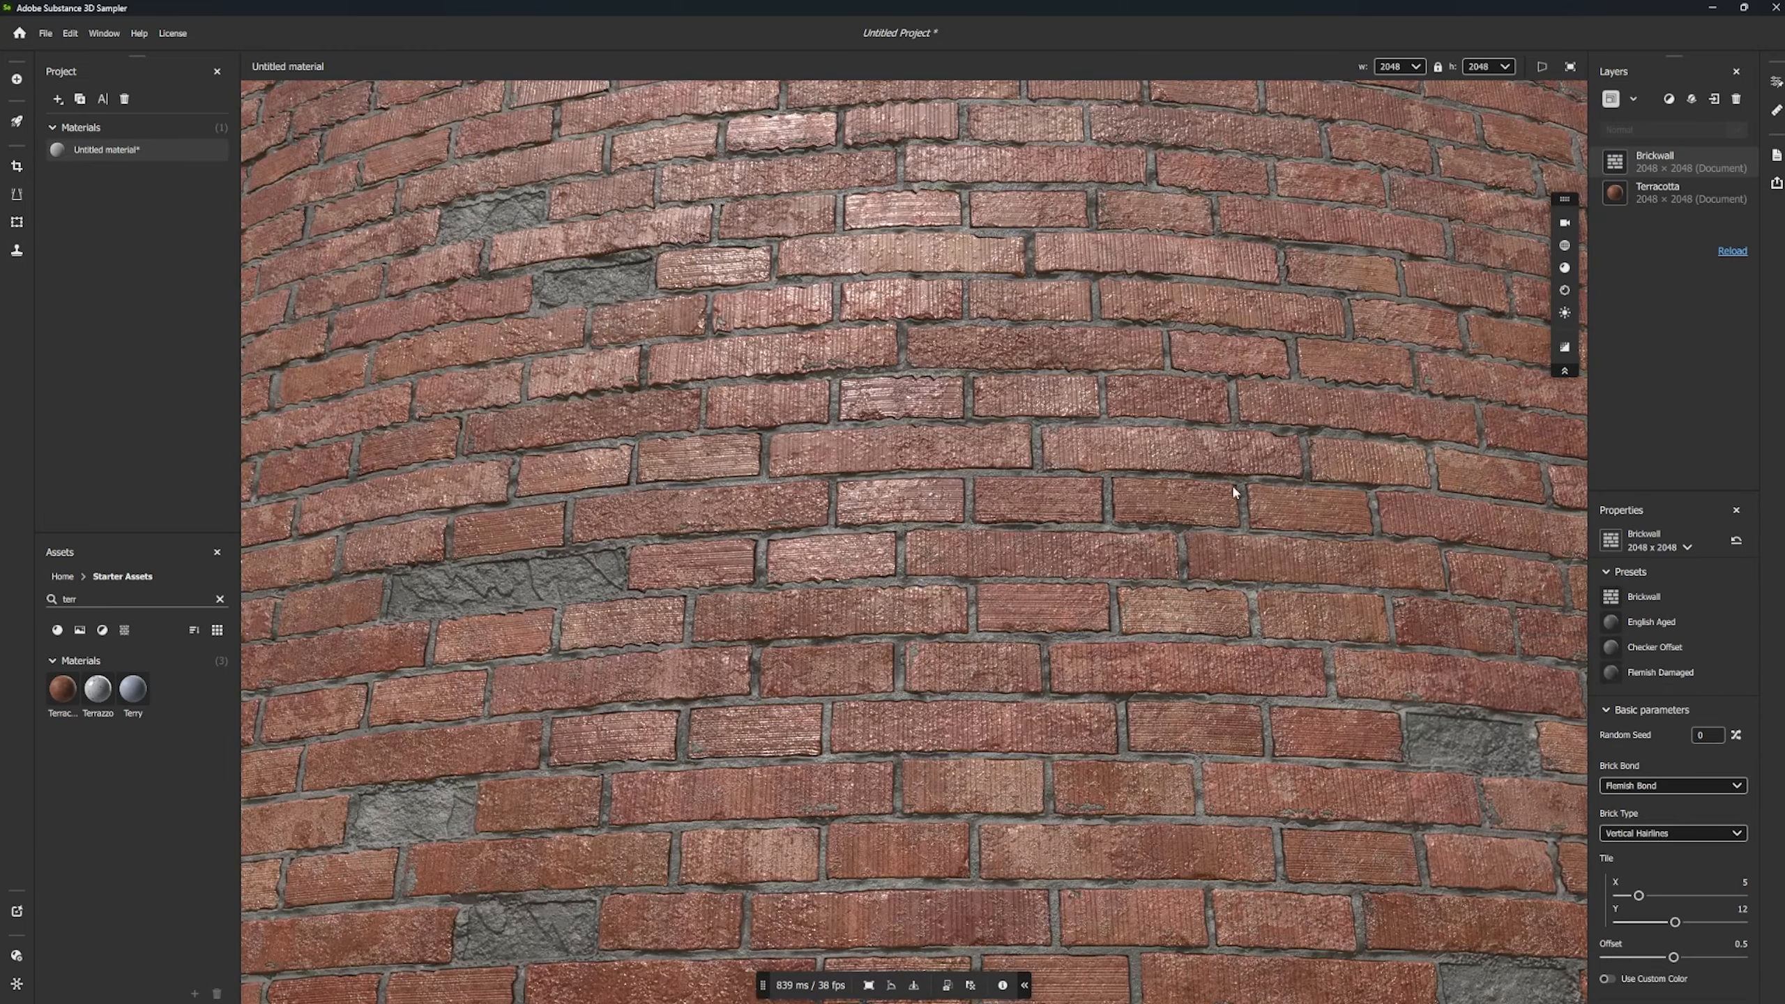
scroll(1127, 470, down, 3)
scroll(1128, 477, down, 6)
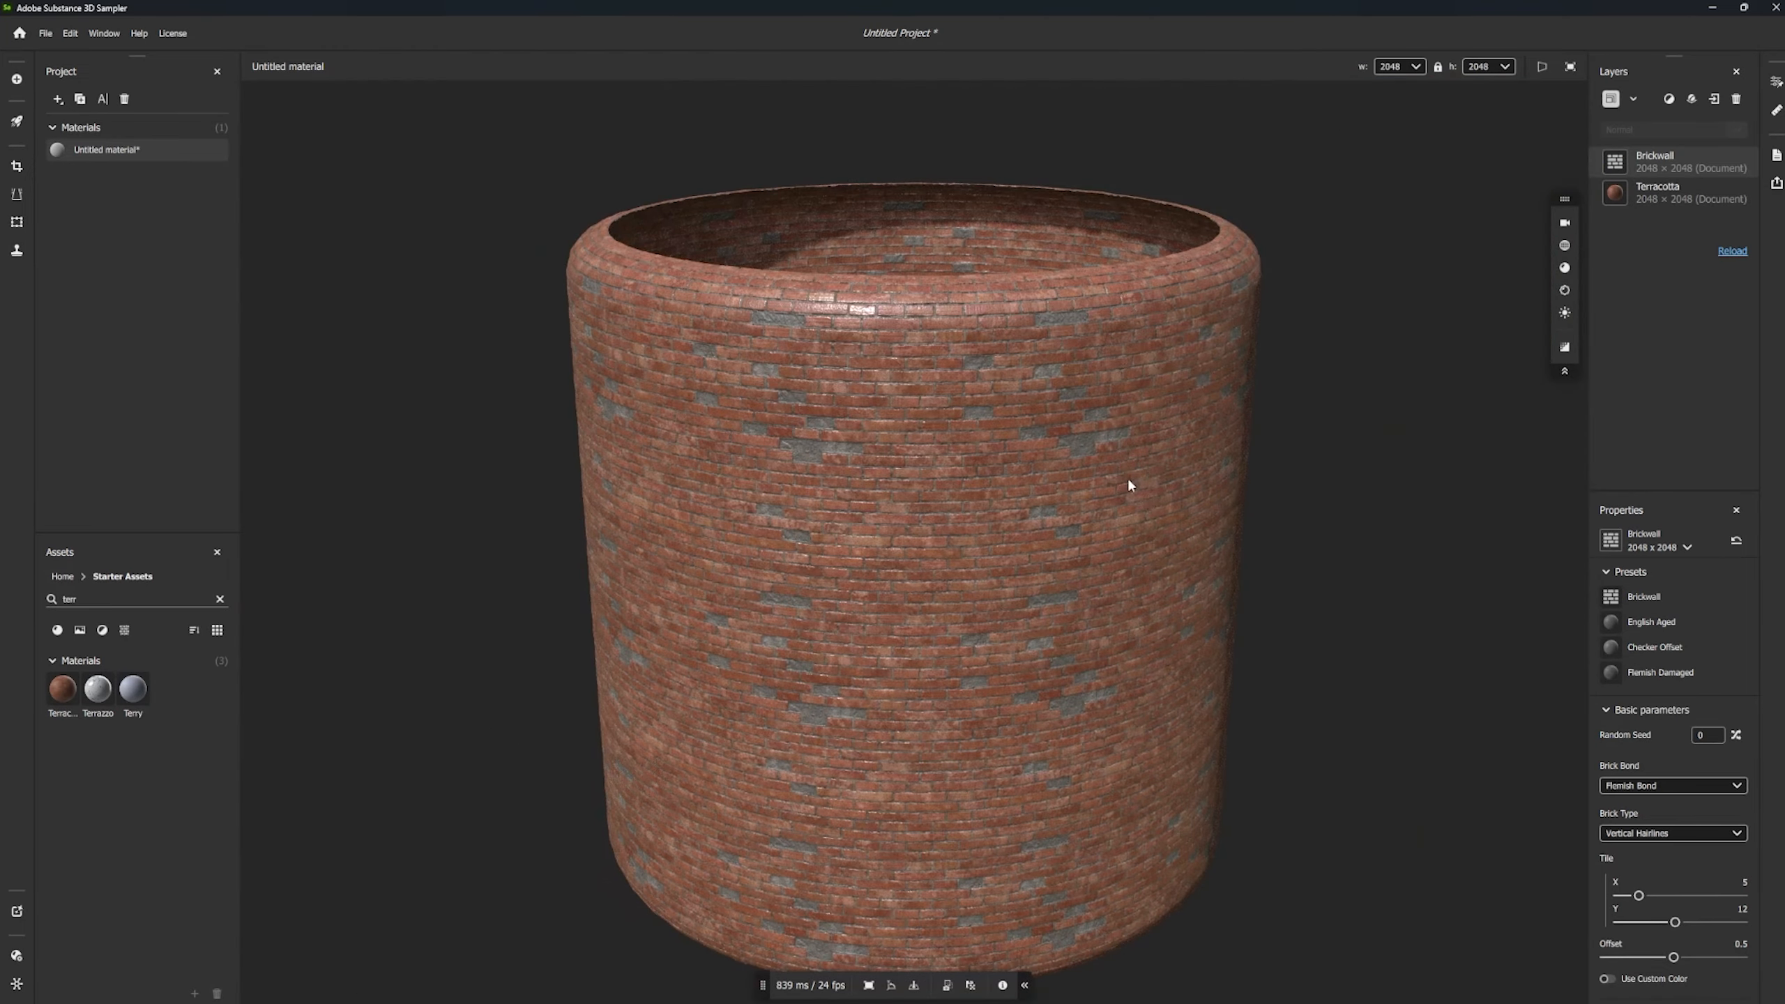
drag(1130, 486, 1099, 399)
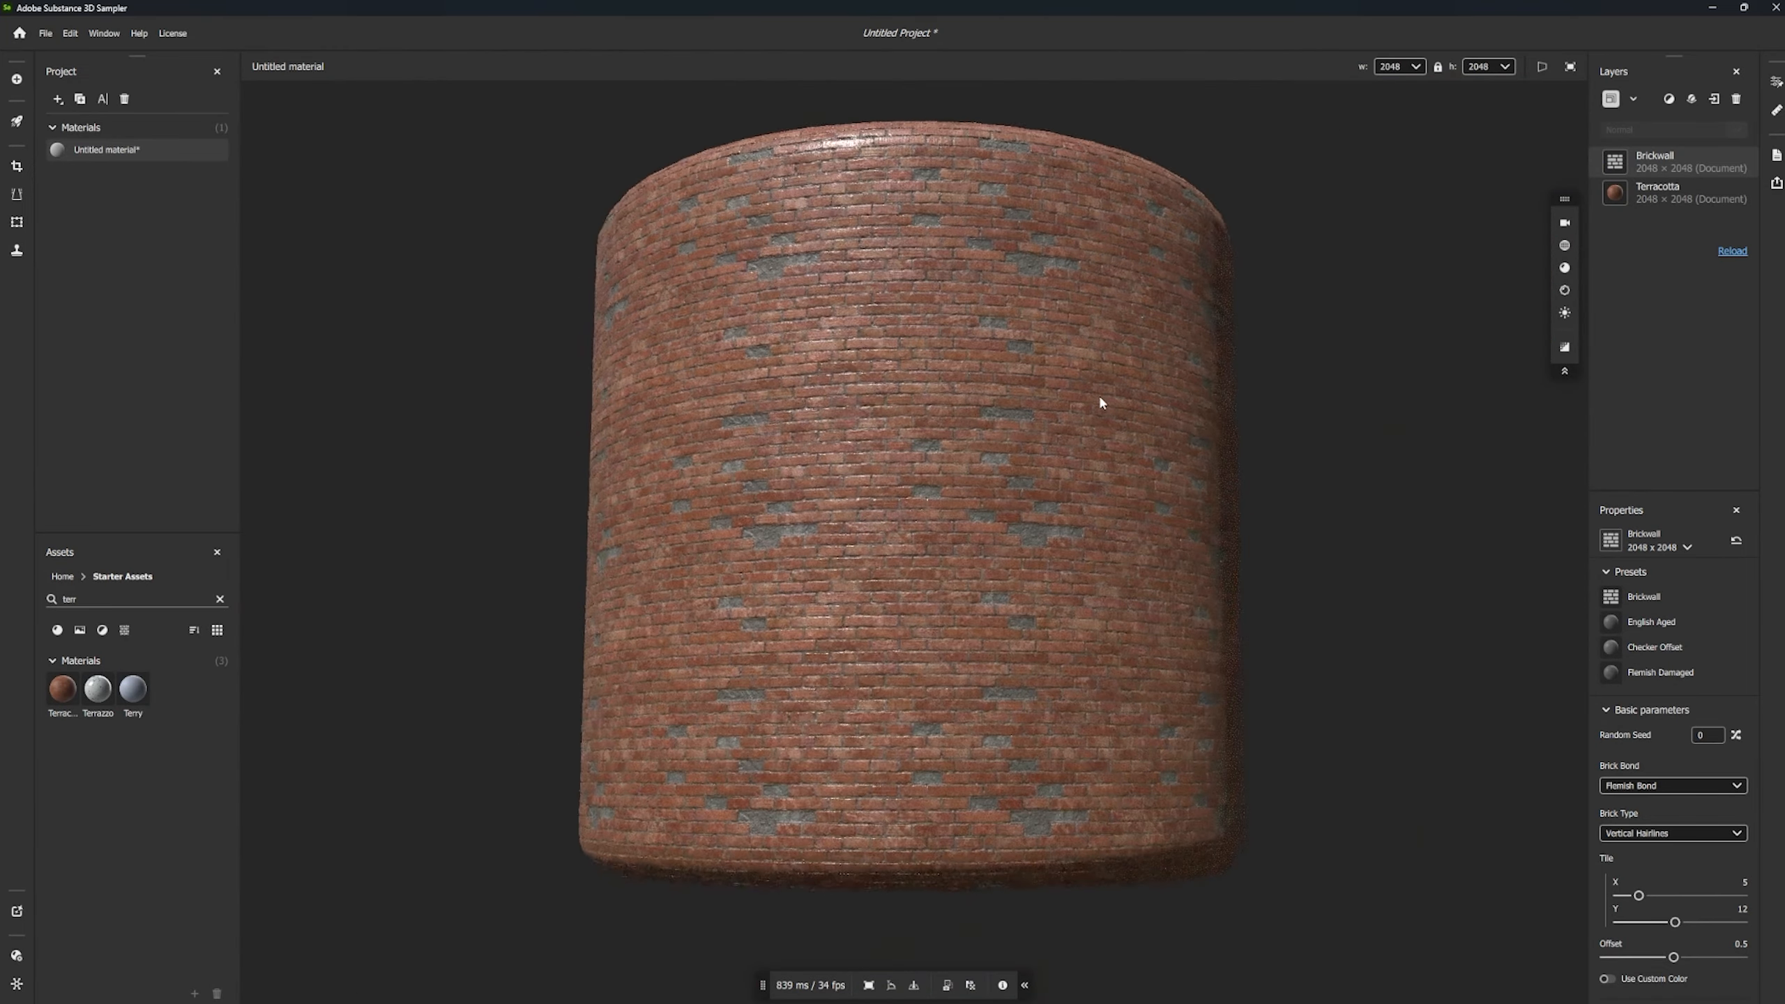
scroll(1107, 450, up, 8)
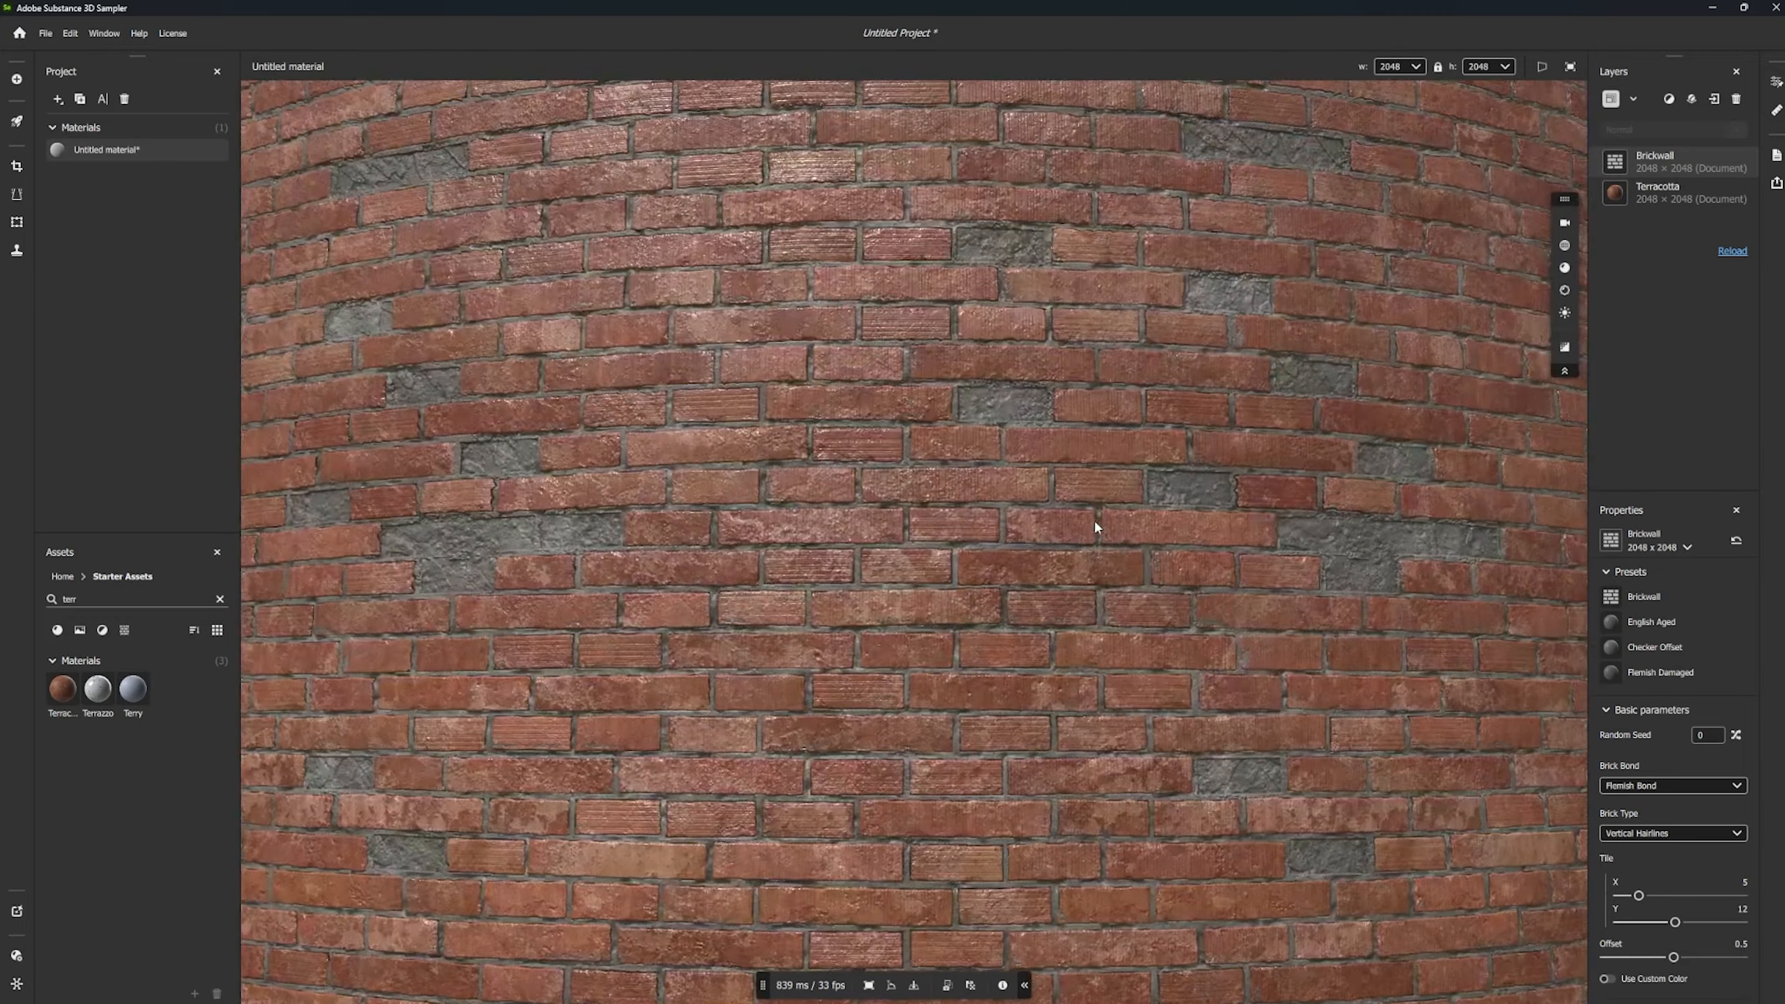
scroll(1099, 512, down, 3)
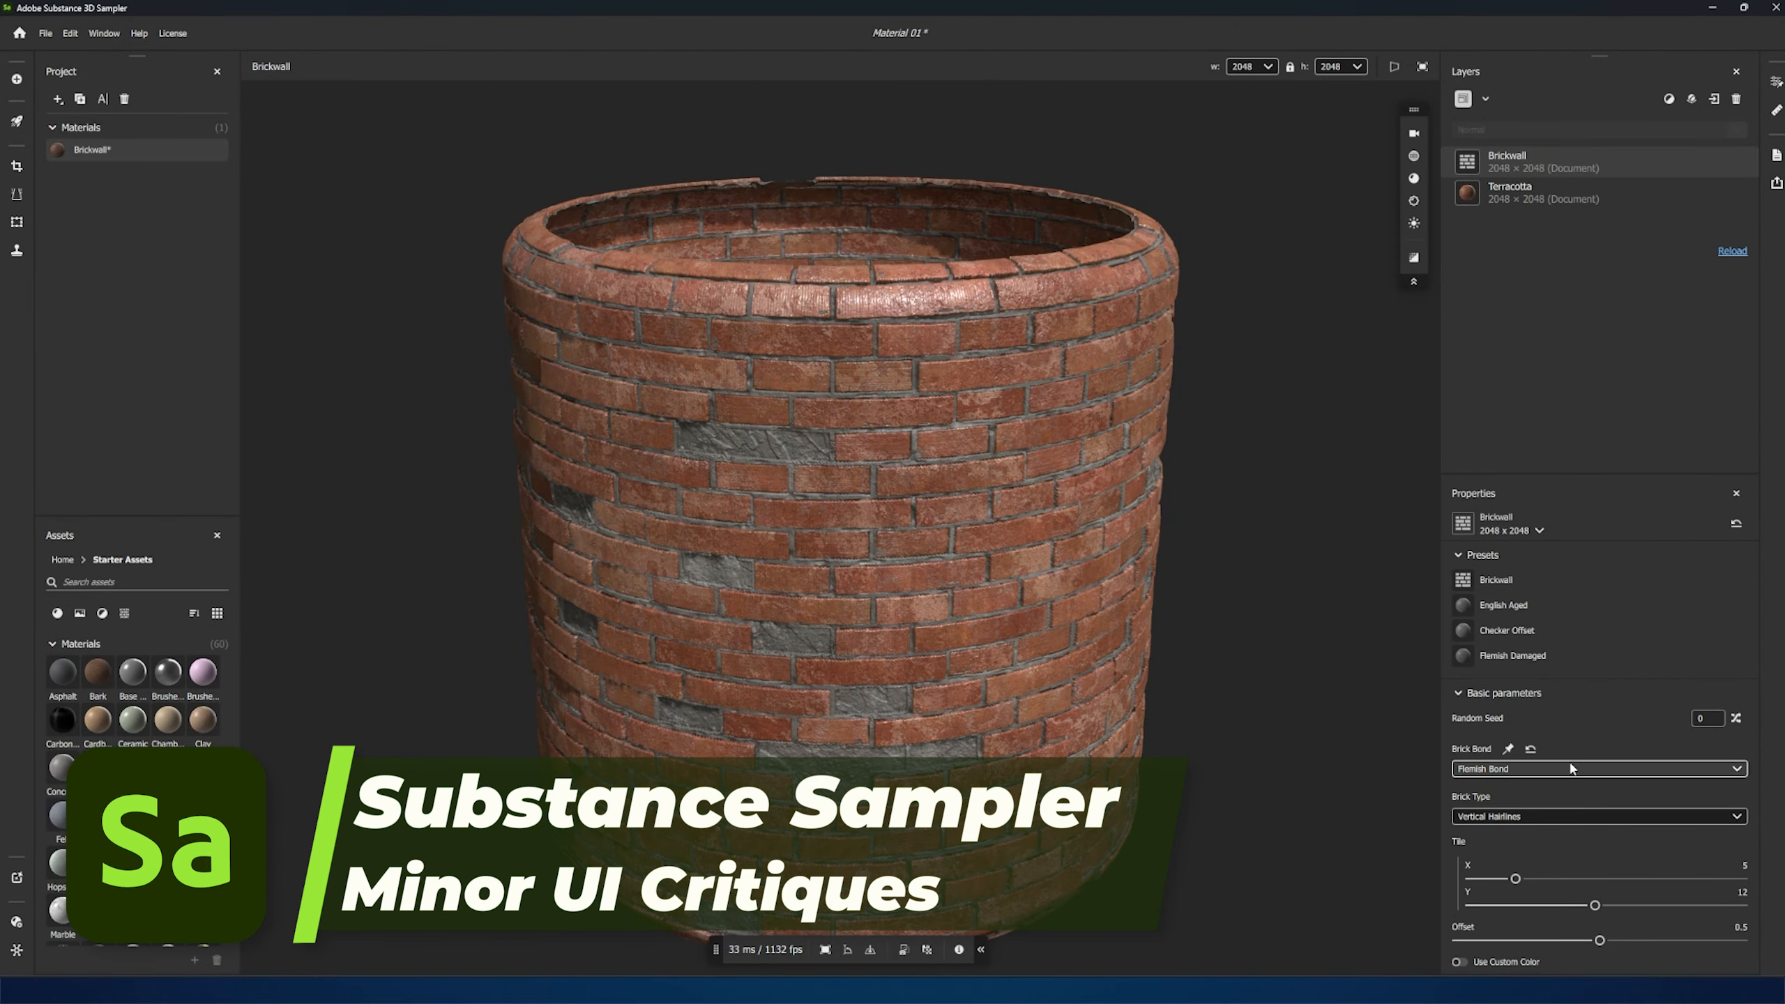
- Expand the Brickwall layer's Mix settings, try Height Offset values of 0.99, 0 and 0.294, and set it to 0.5
scroll(1570, 763, down, 3)
click(1459, 875)
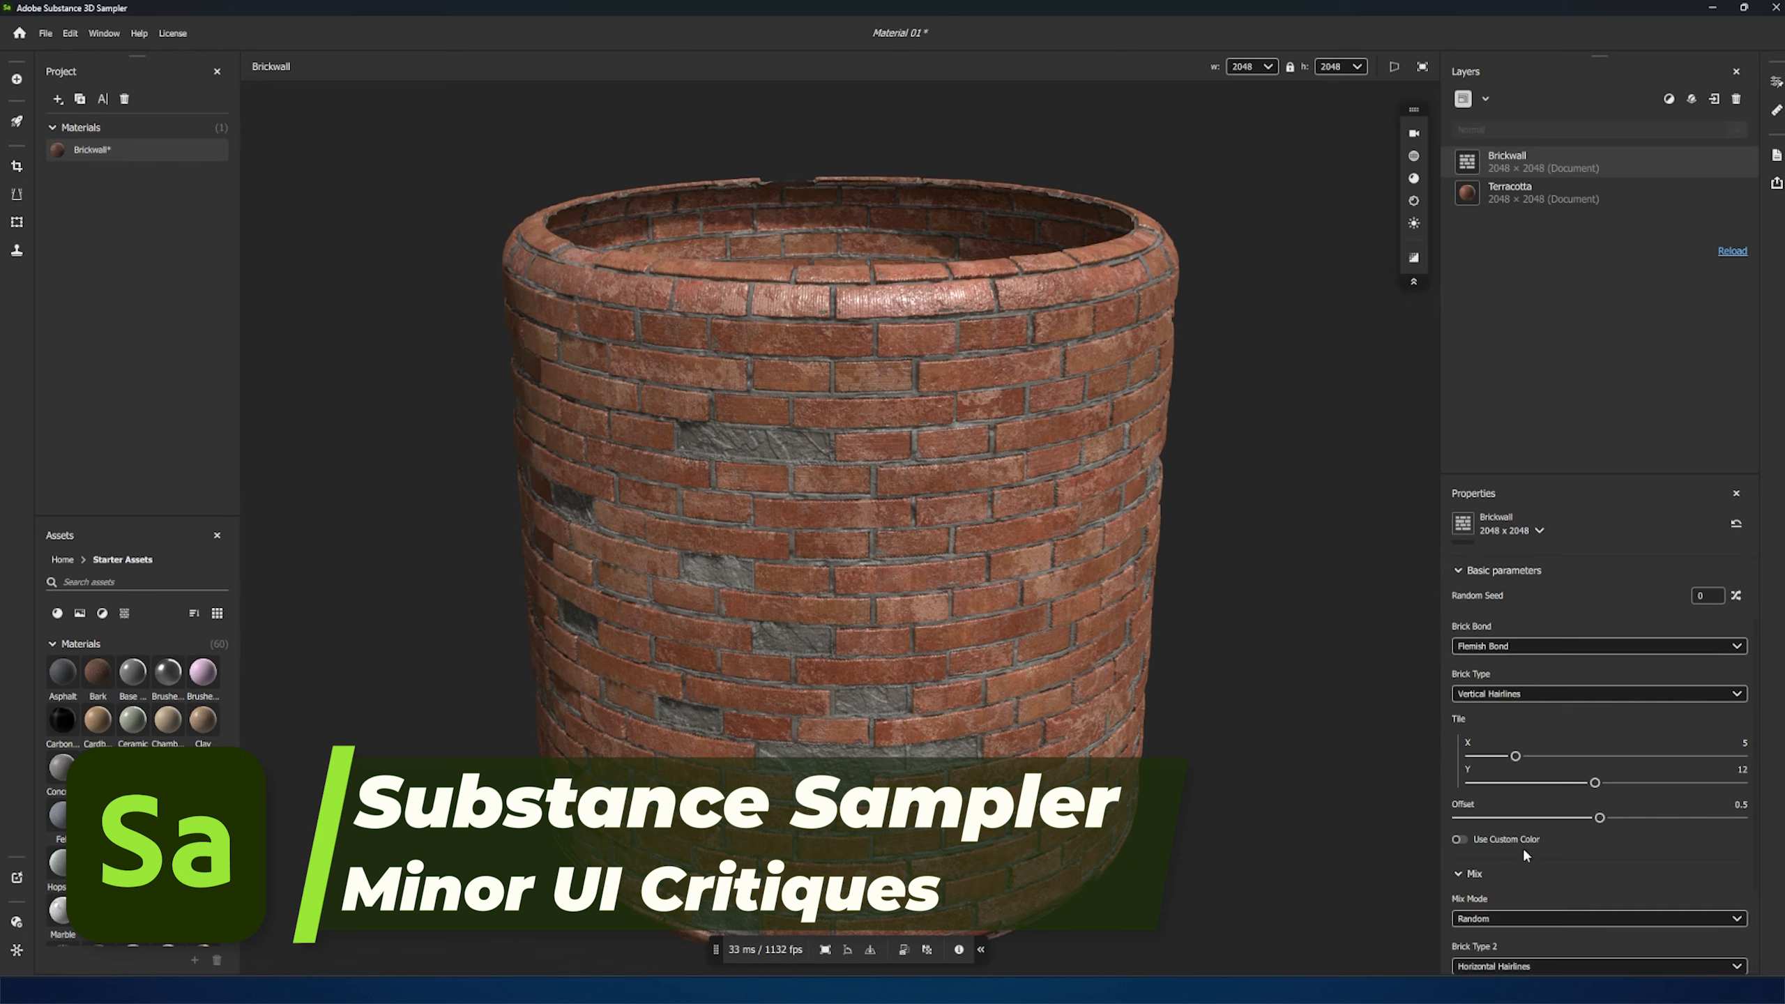
scroll(1523, 846, down, 3)
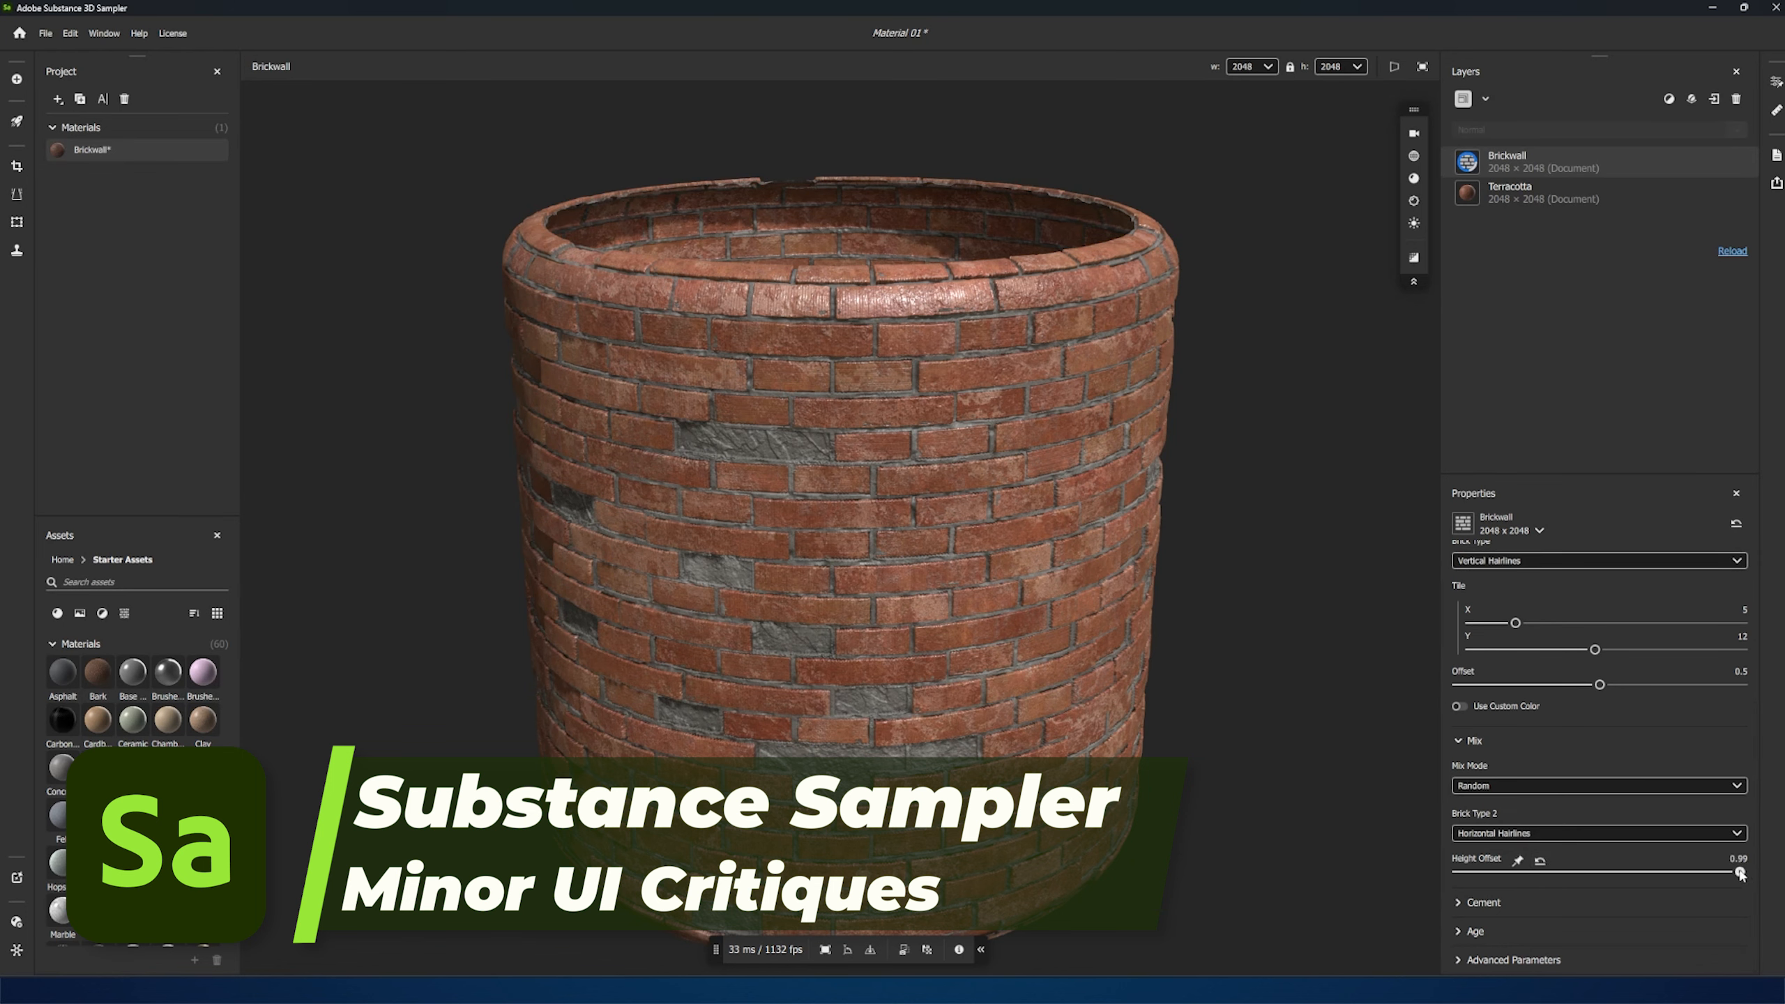
drag(1635, 872, 1527, 872)
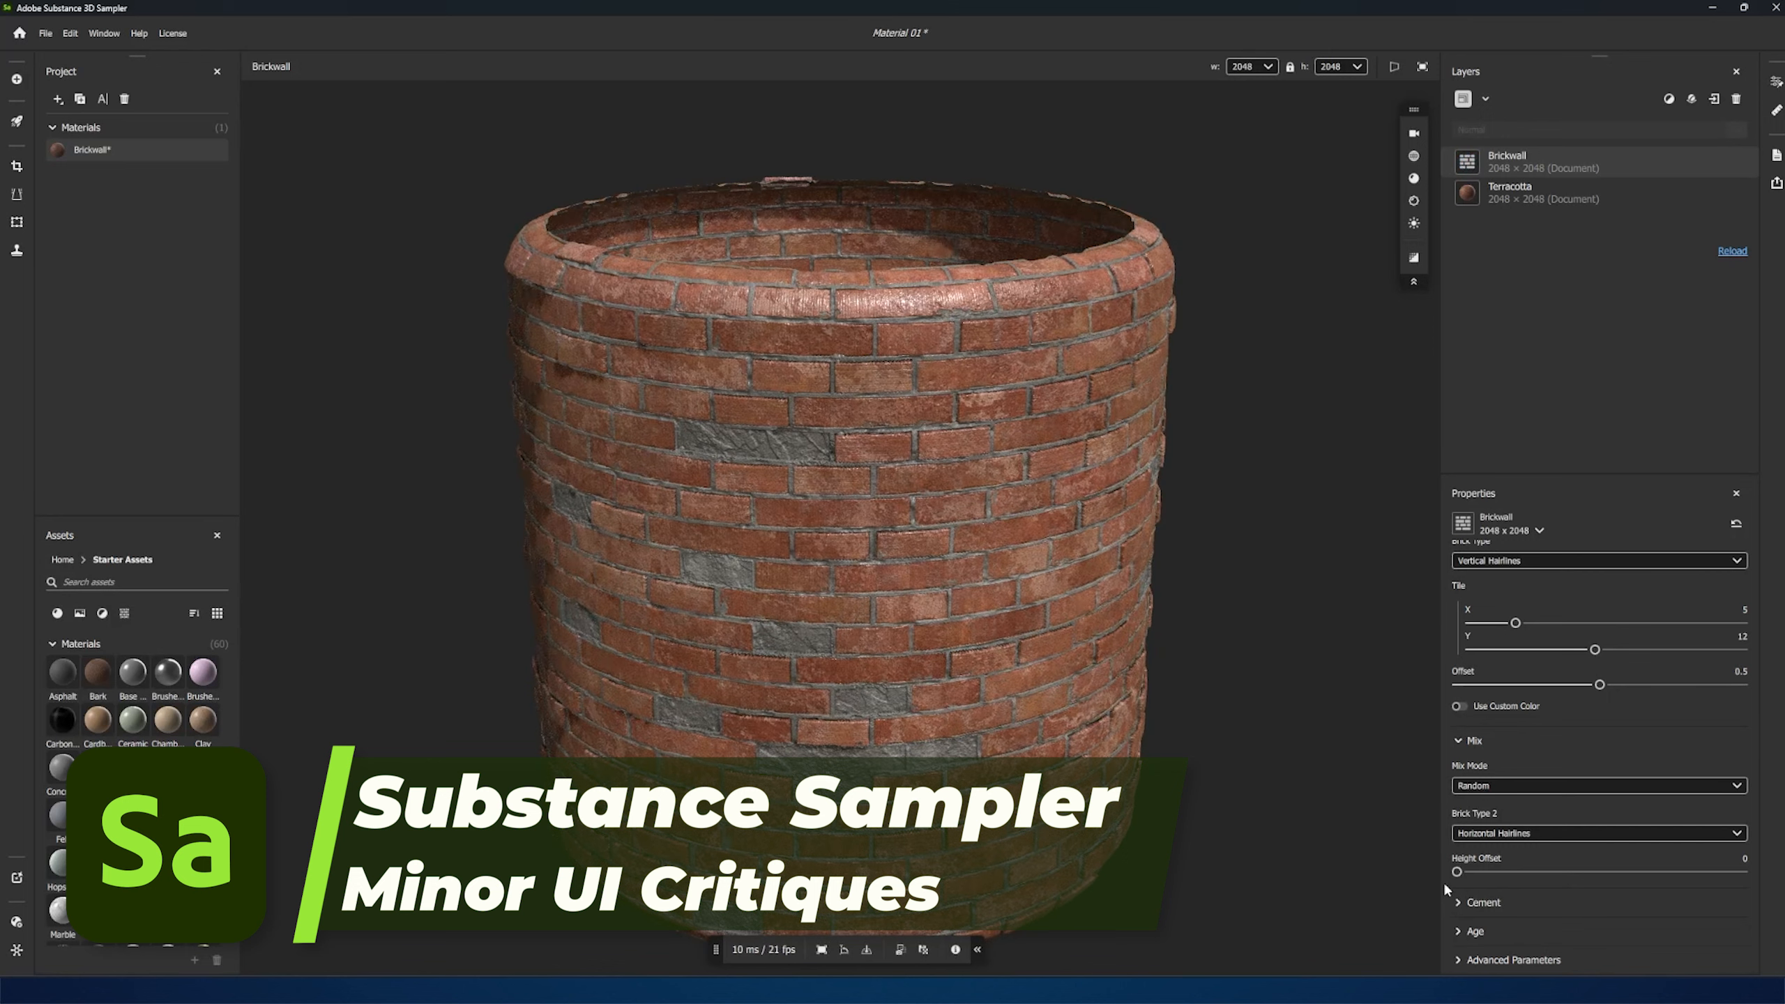
drag(1197, 710, 1200, 638)
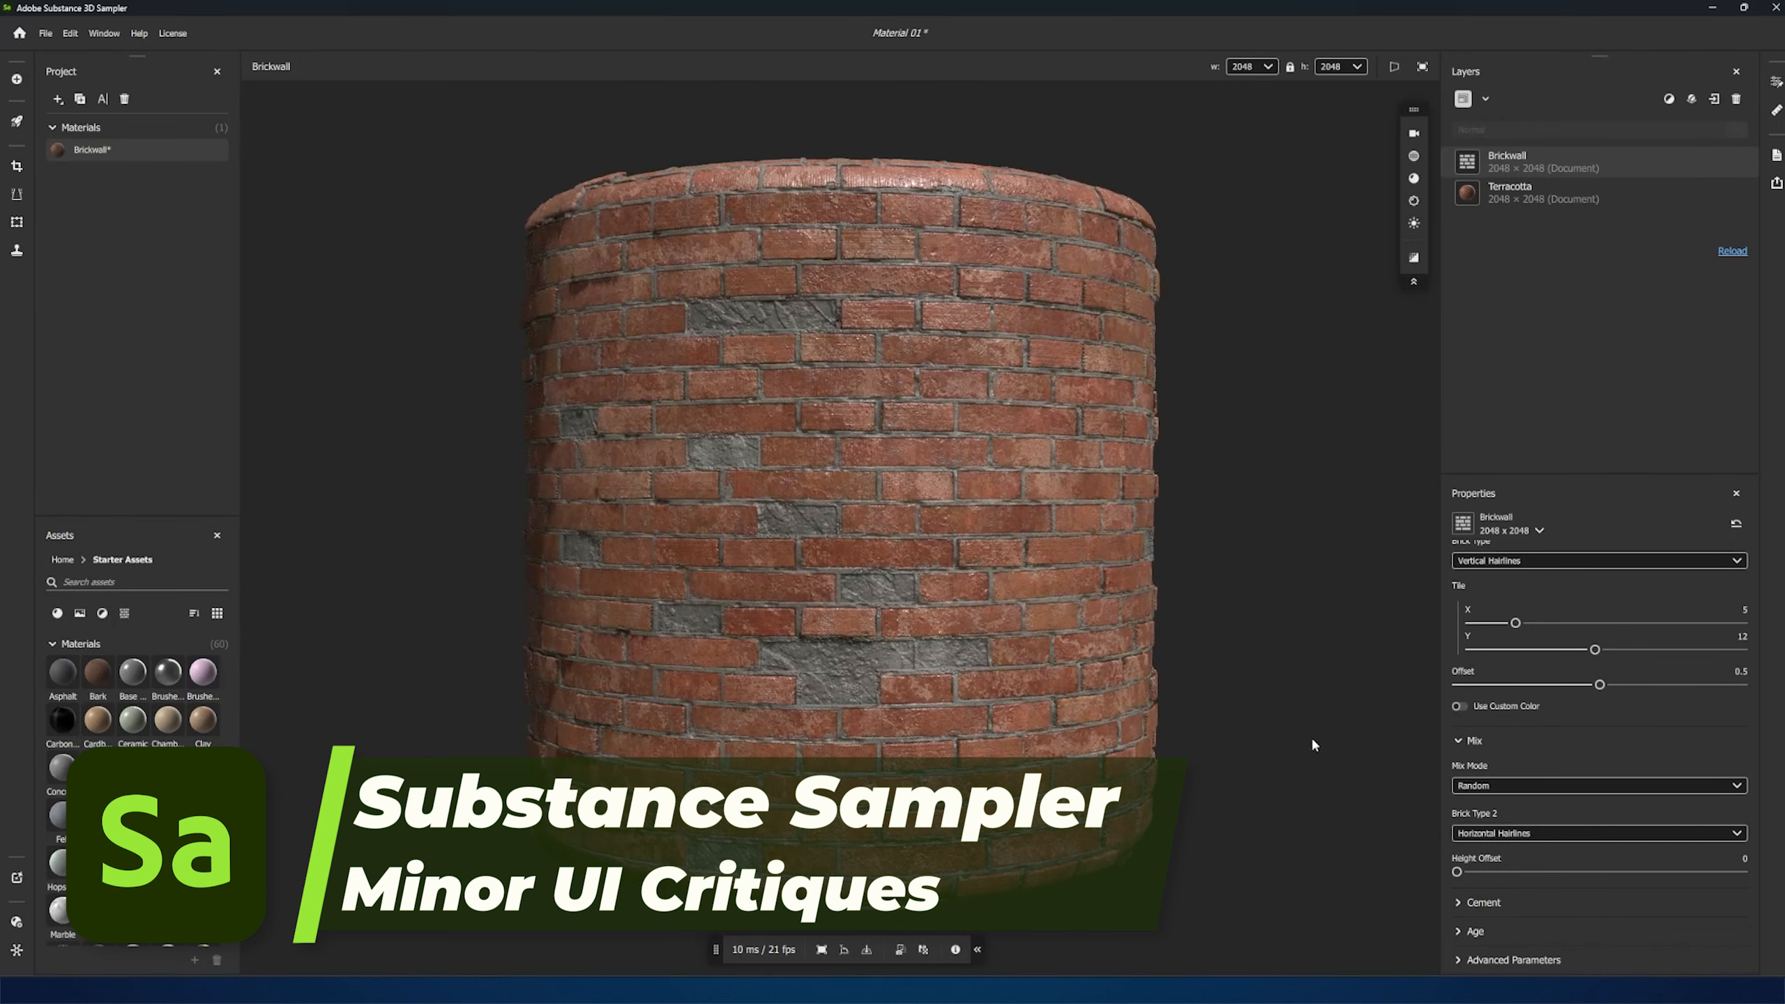
drag(1457, 872, 1563, 871)
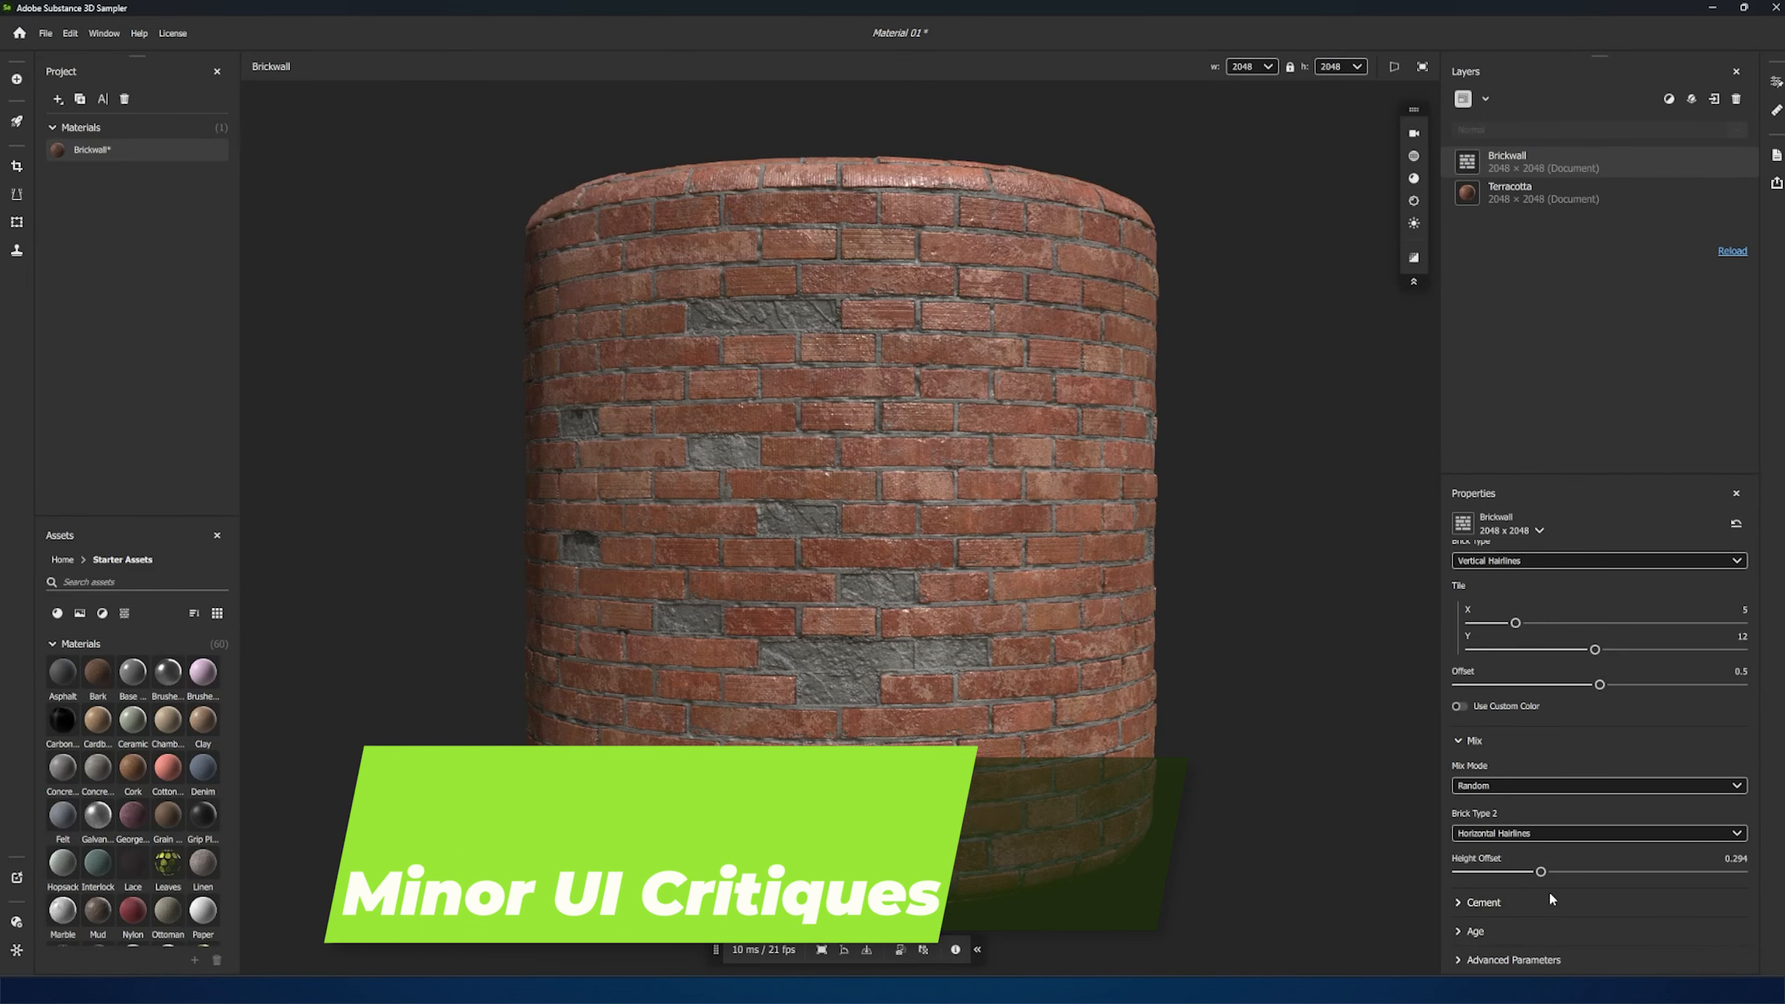
mouse_move(1541, 870)
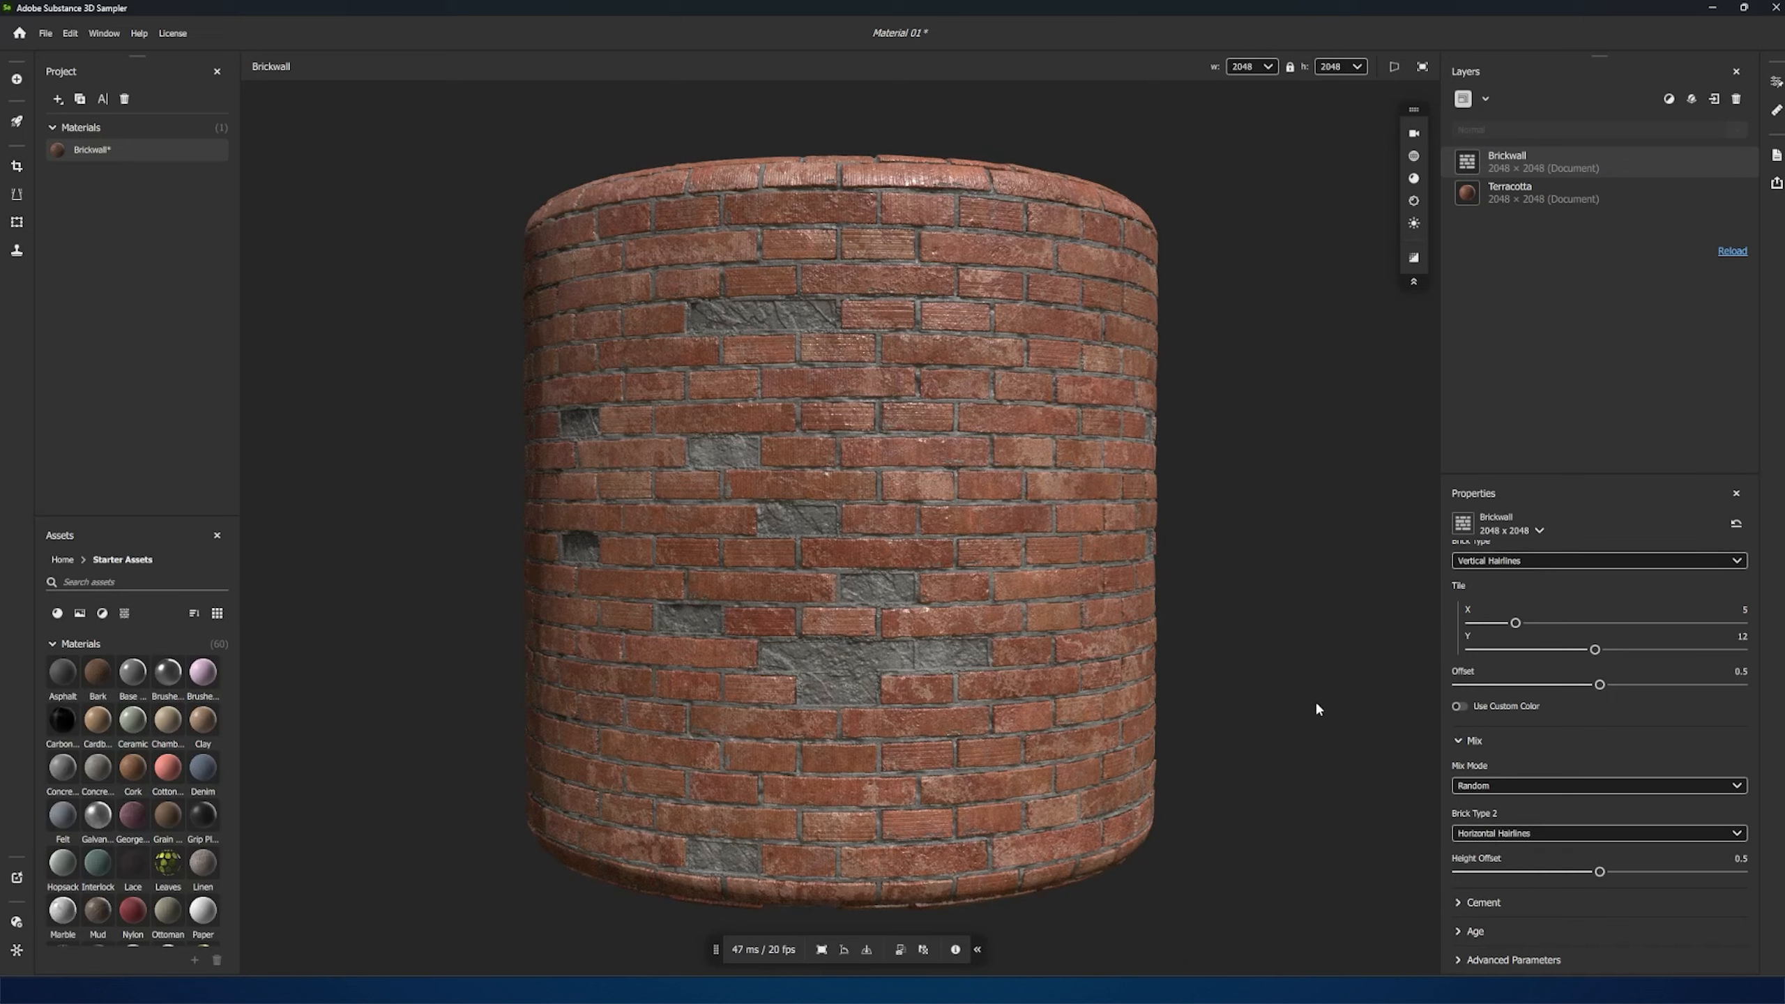
- Try a uniform texture tiling of 1.32 in the viewer's Material settings and restore it to 1
click(1415, 180)
mouse_move(1270, 288)
mouse_down()
mouse_move(1315, 286)
mouse_move(1280, 284)
mouse_up()
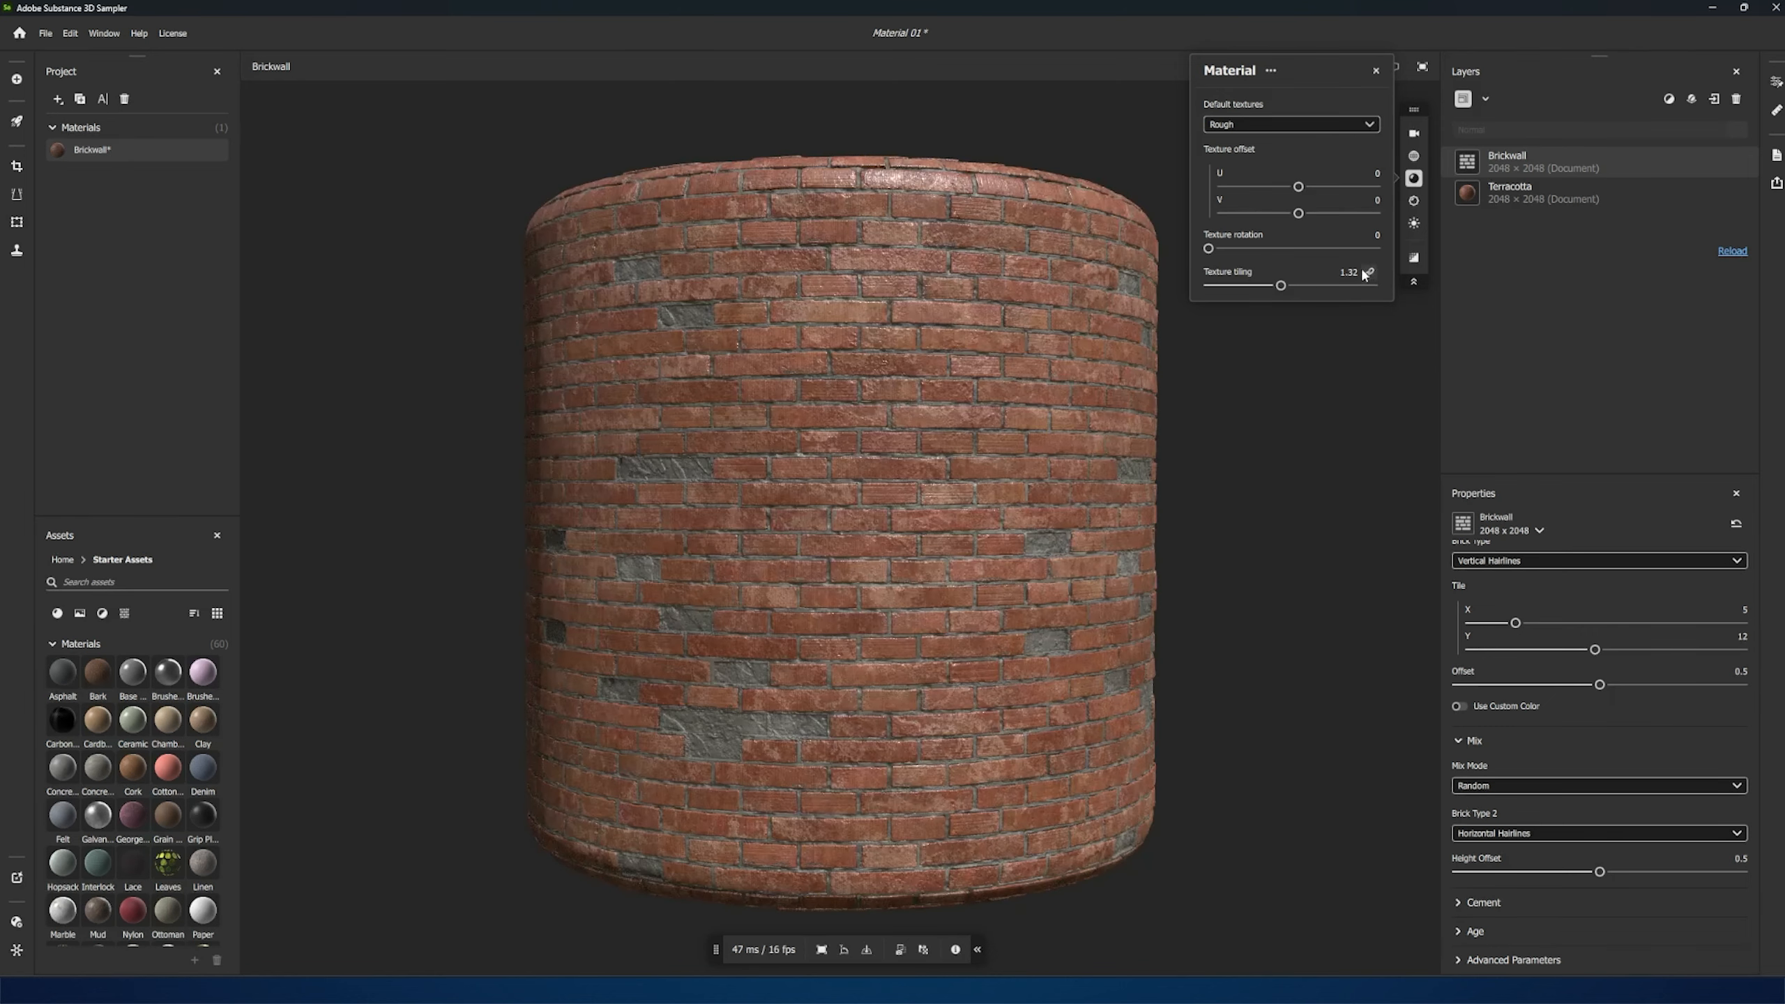
key(Return)
- Unlink the U and V texture tiling, try different tiling values on each axis, and restore both to 1
click(1368, 273)
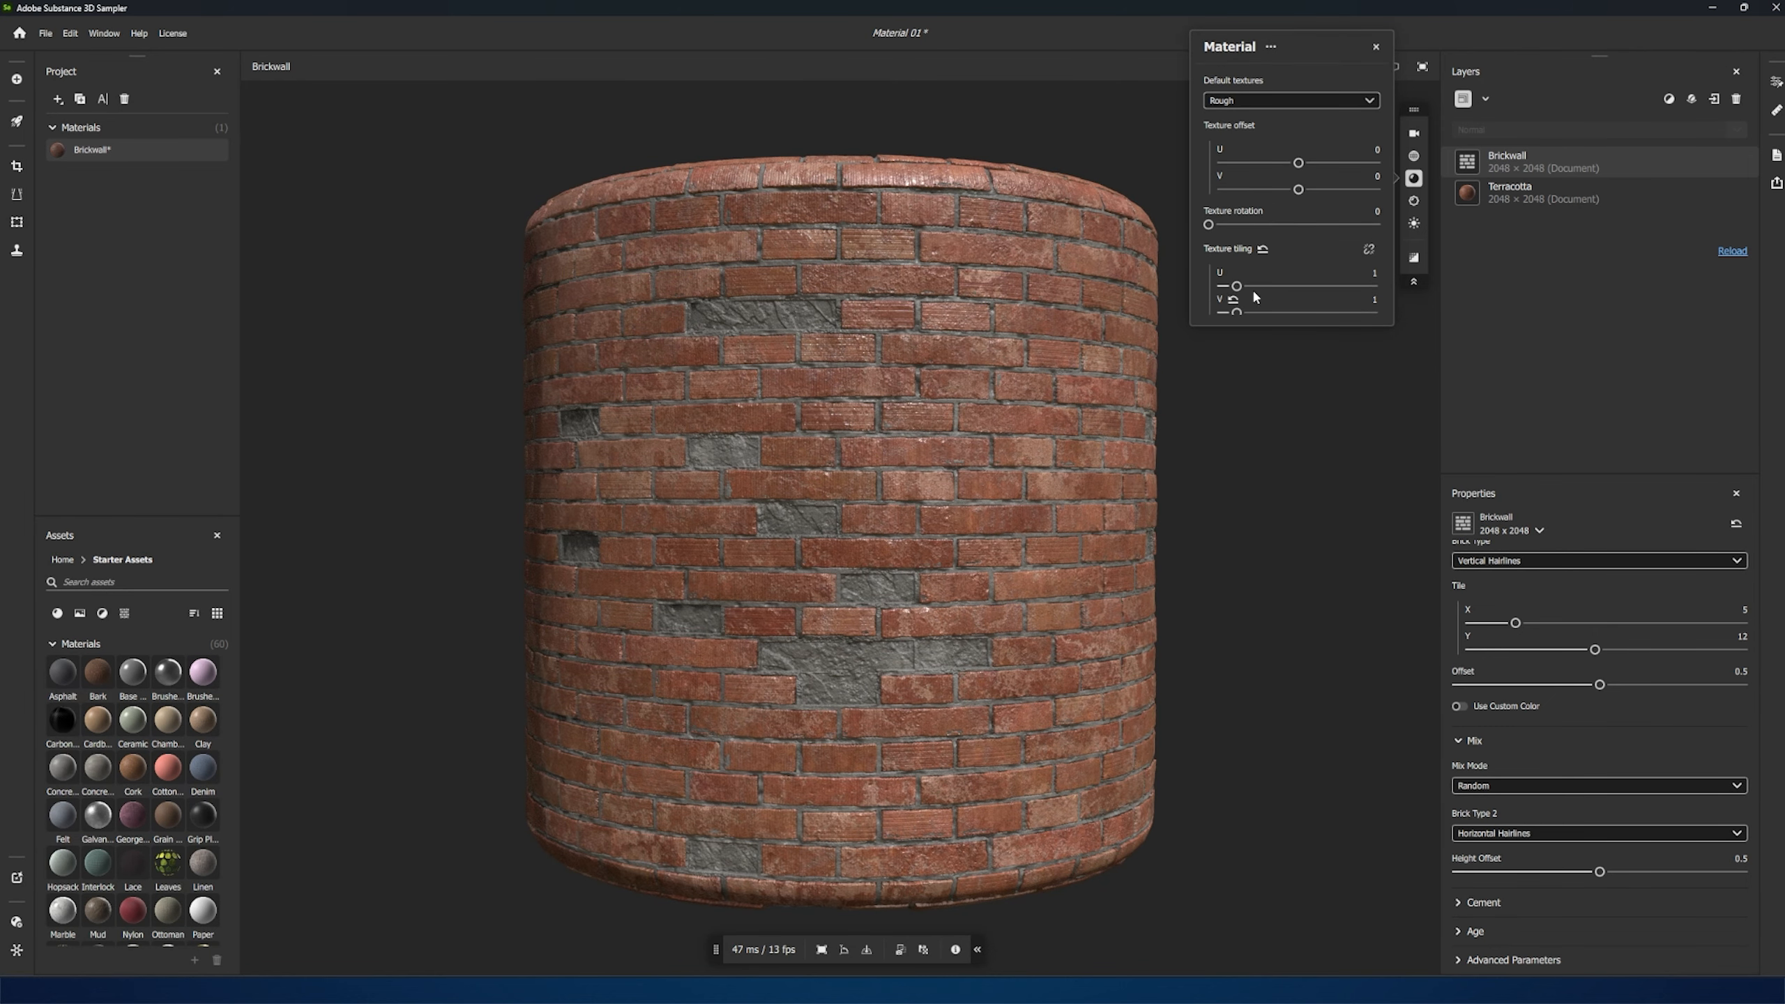
drag(1237, 287, 1266, 286)
drag(1238, 313, 1266, 311)
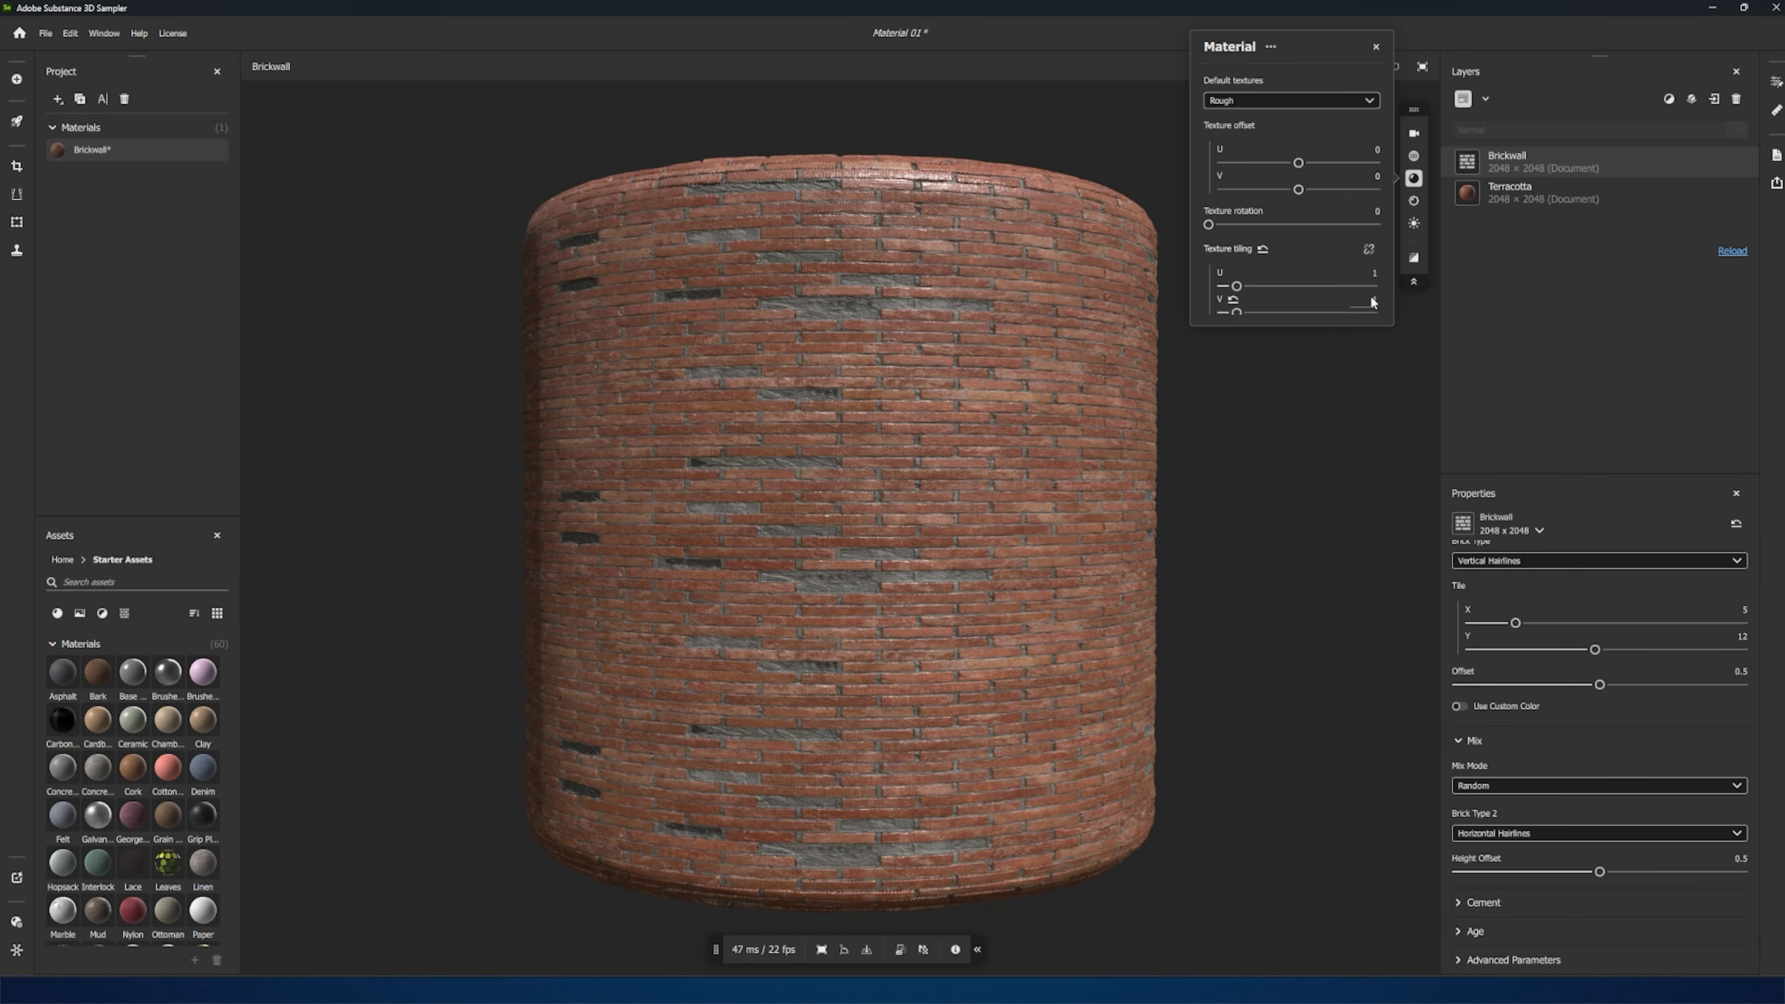
key(Return)
- Try rotating the texture on the cylinder, reset the rotation to 0, and close the Material settings
click(1420, 177)
drag(1209, 225, 1381, 226)
click(1274, 212)
click(1494, 276)
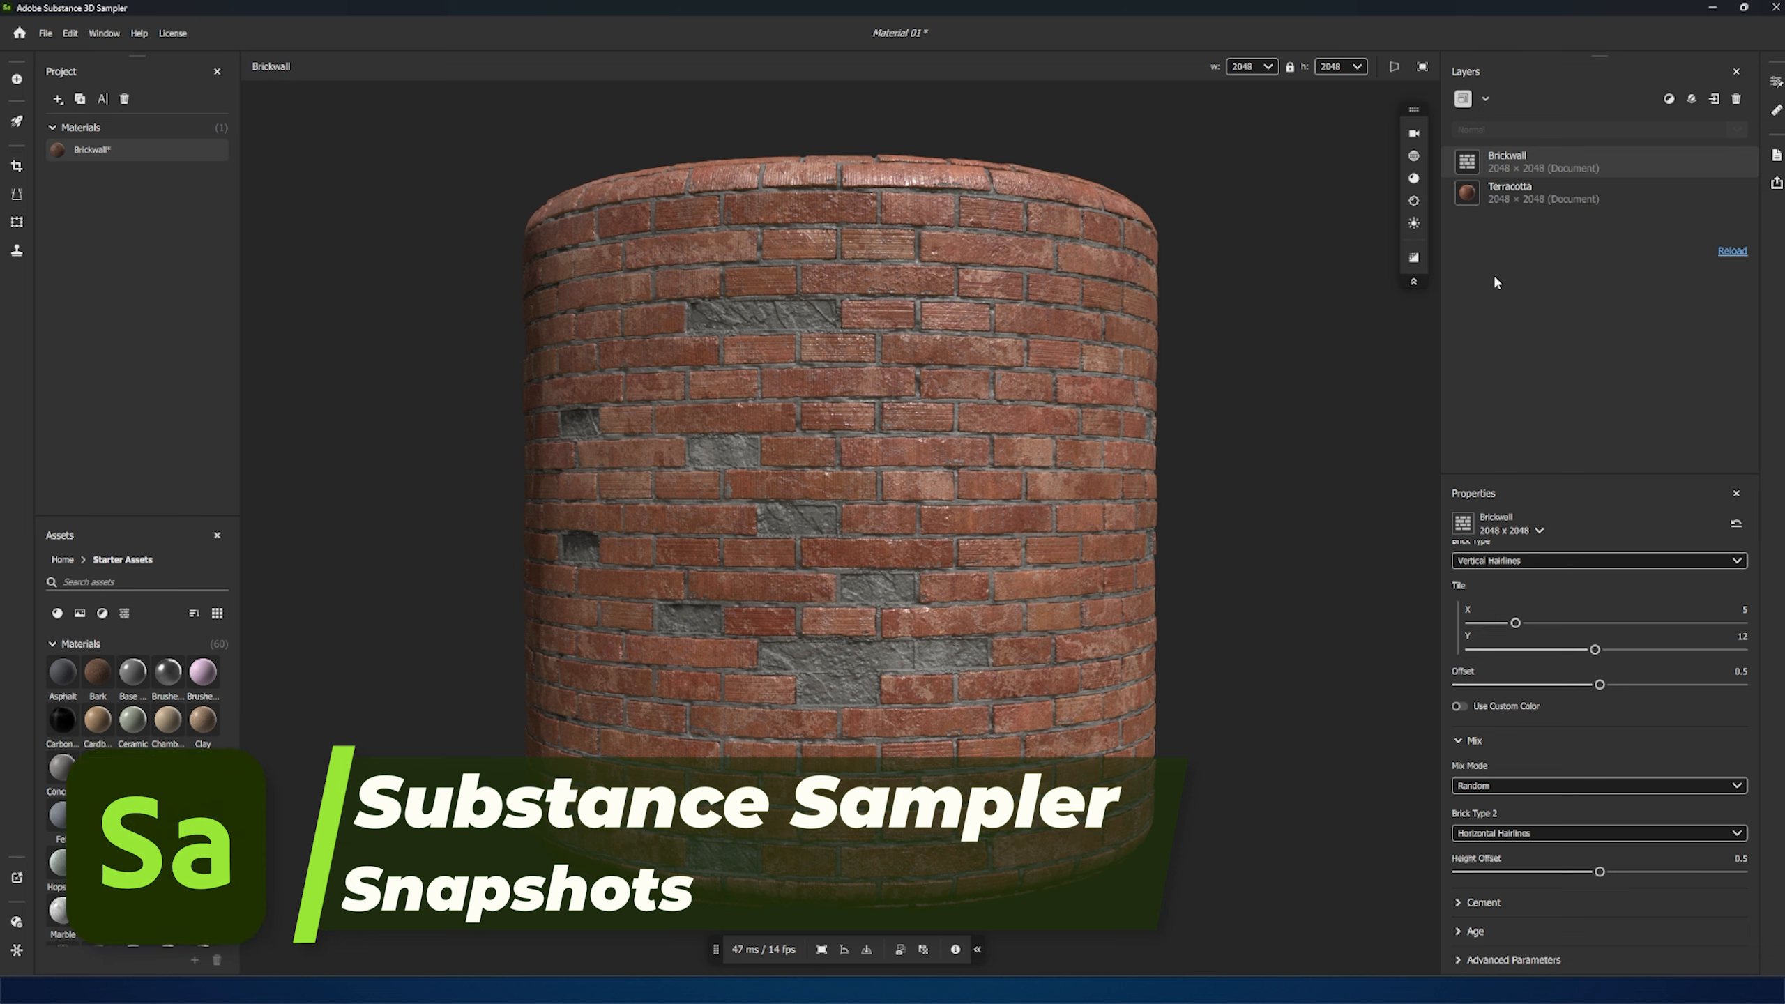
- Switch the camera's point of view to Front and Right, and return it to (Viewport)
click(1415, 134)
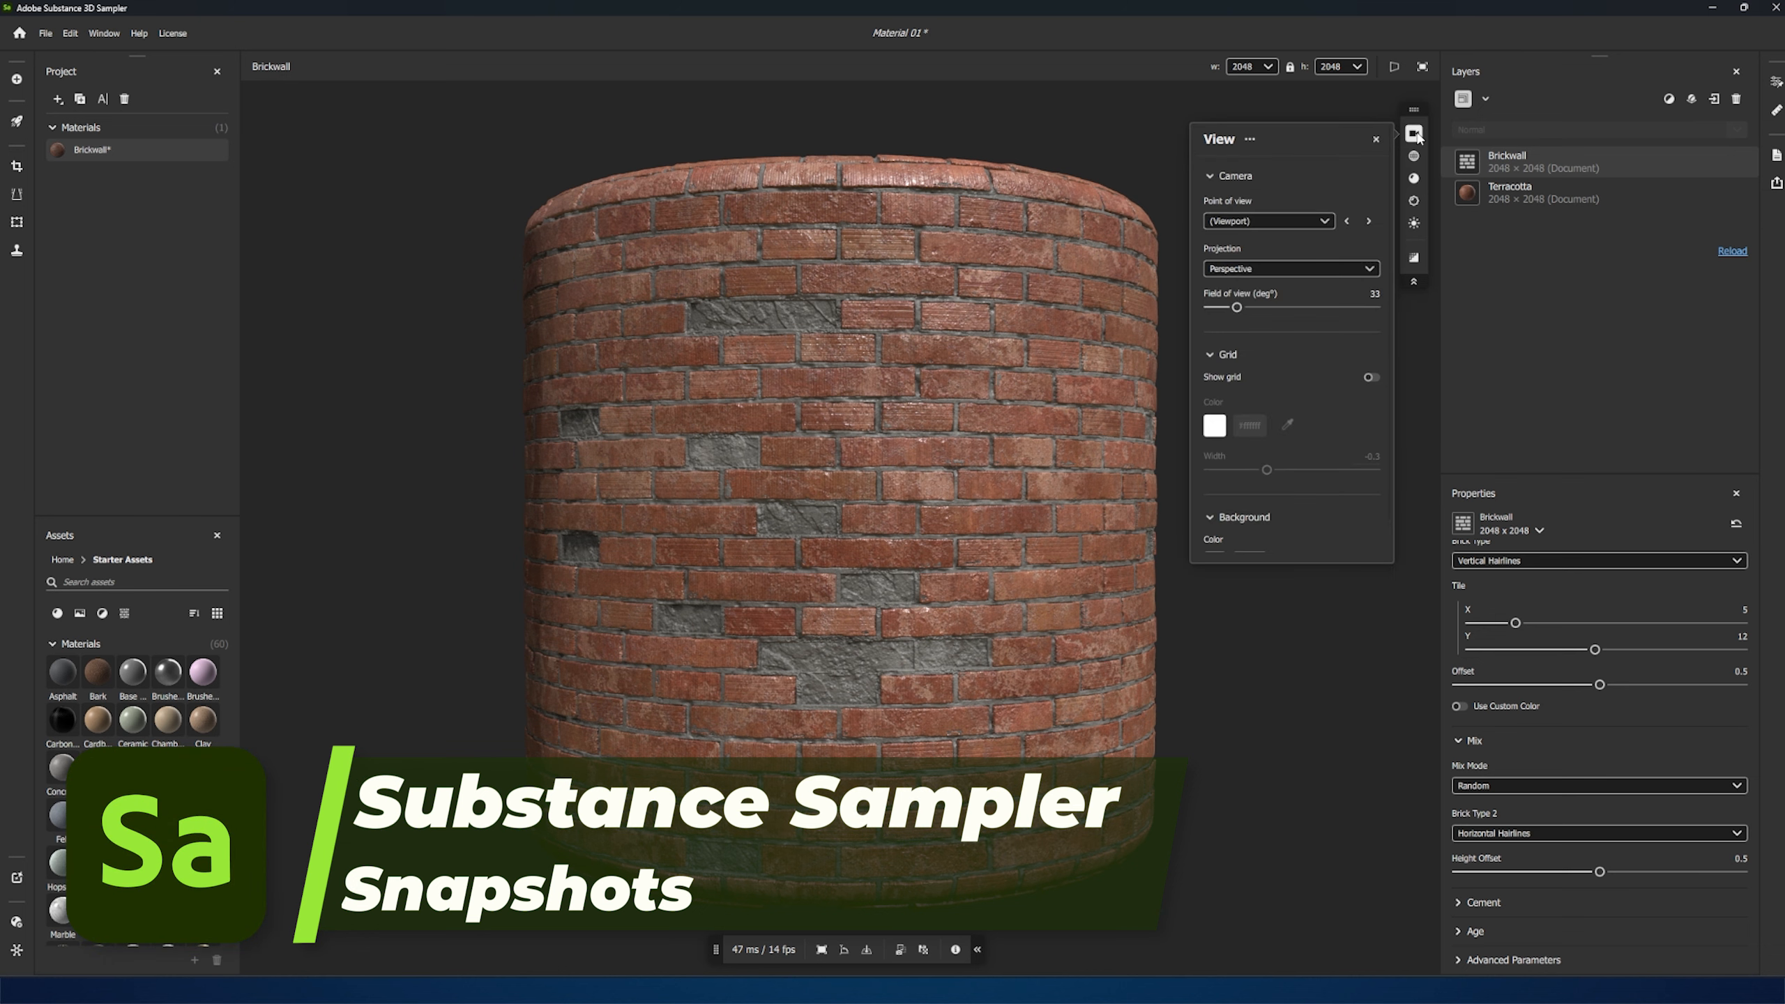
click(1301, 223)
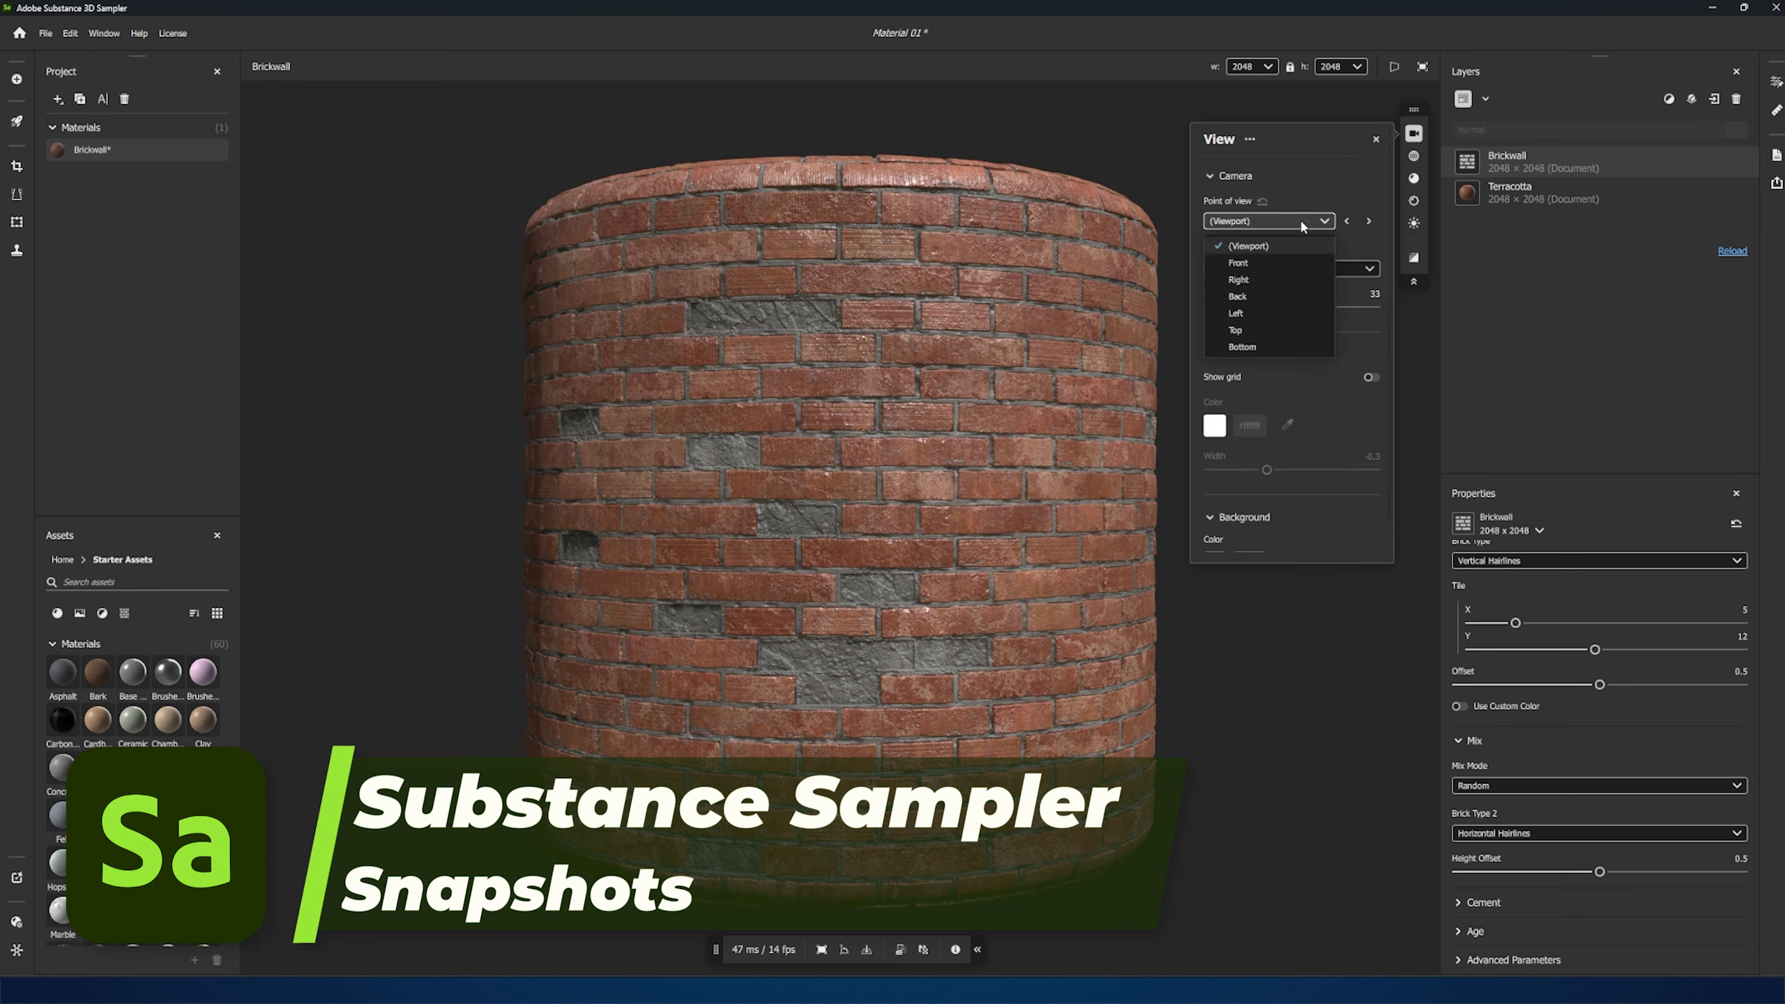
click(1291, 259)
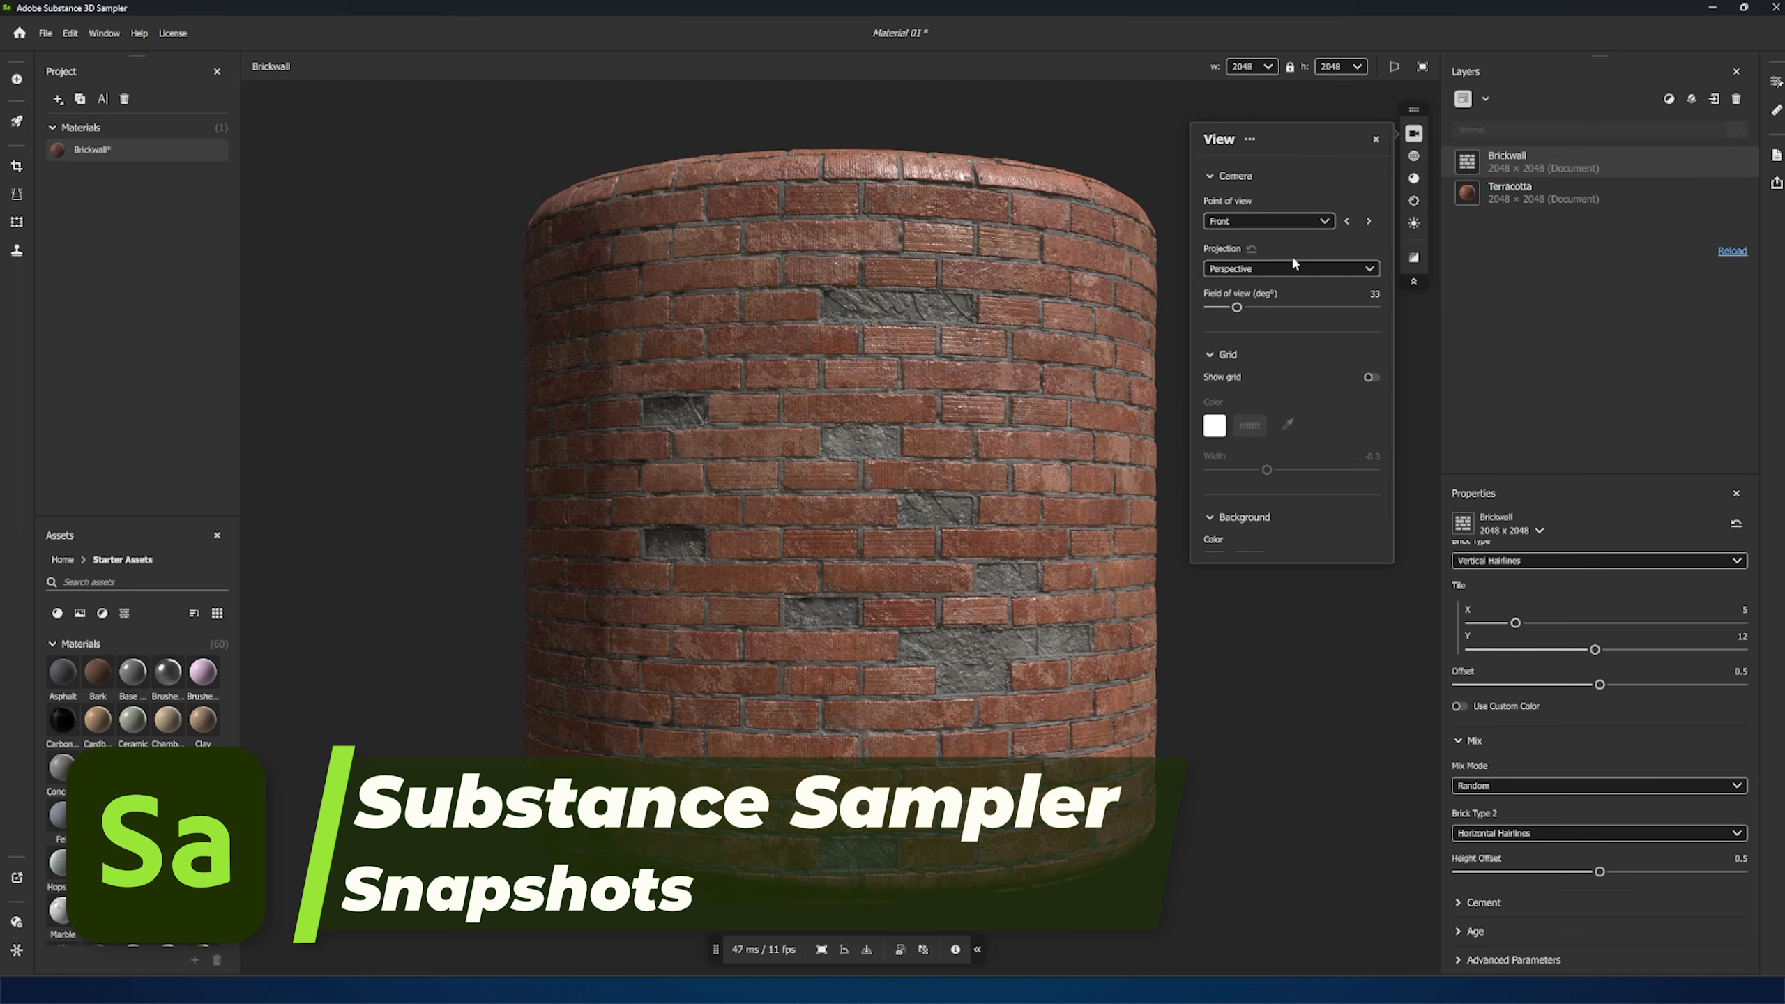
click(1292, 222)
click(1277, 276)
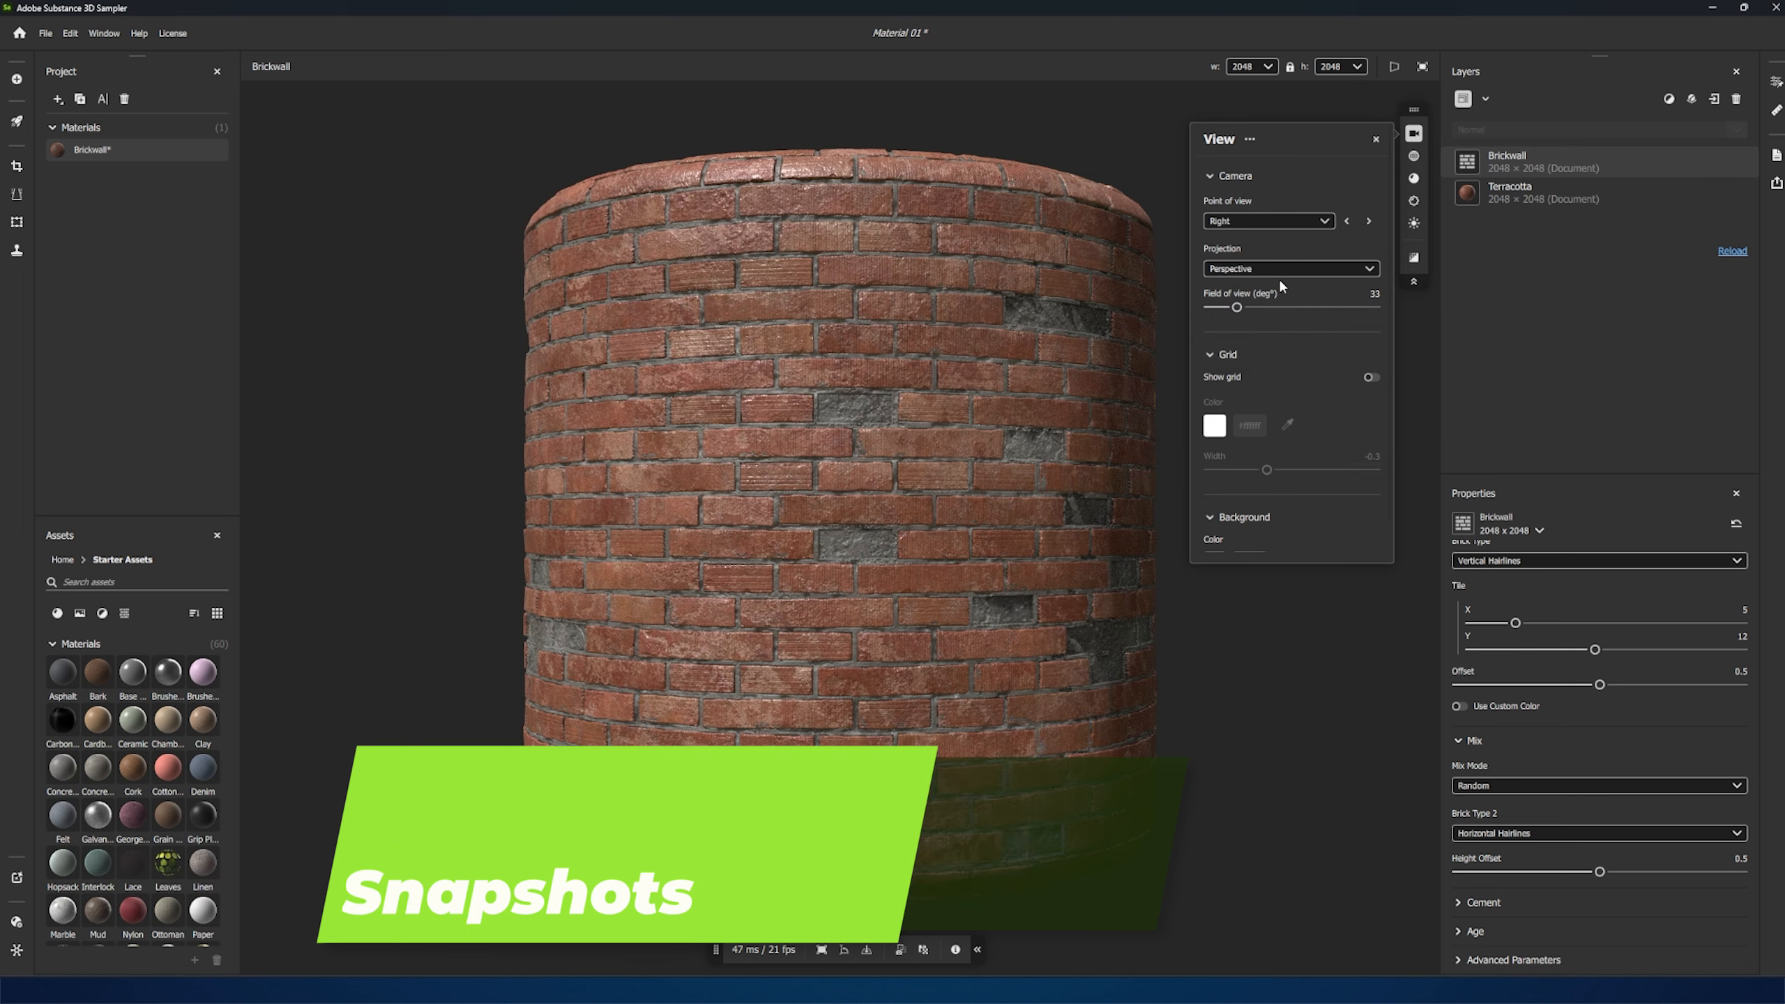
click(1286, 216)
click(1280, 239)
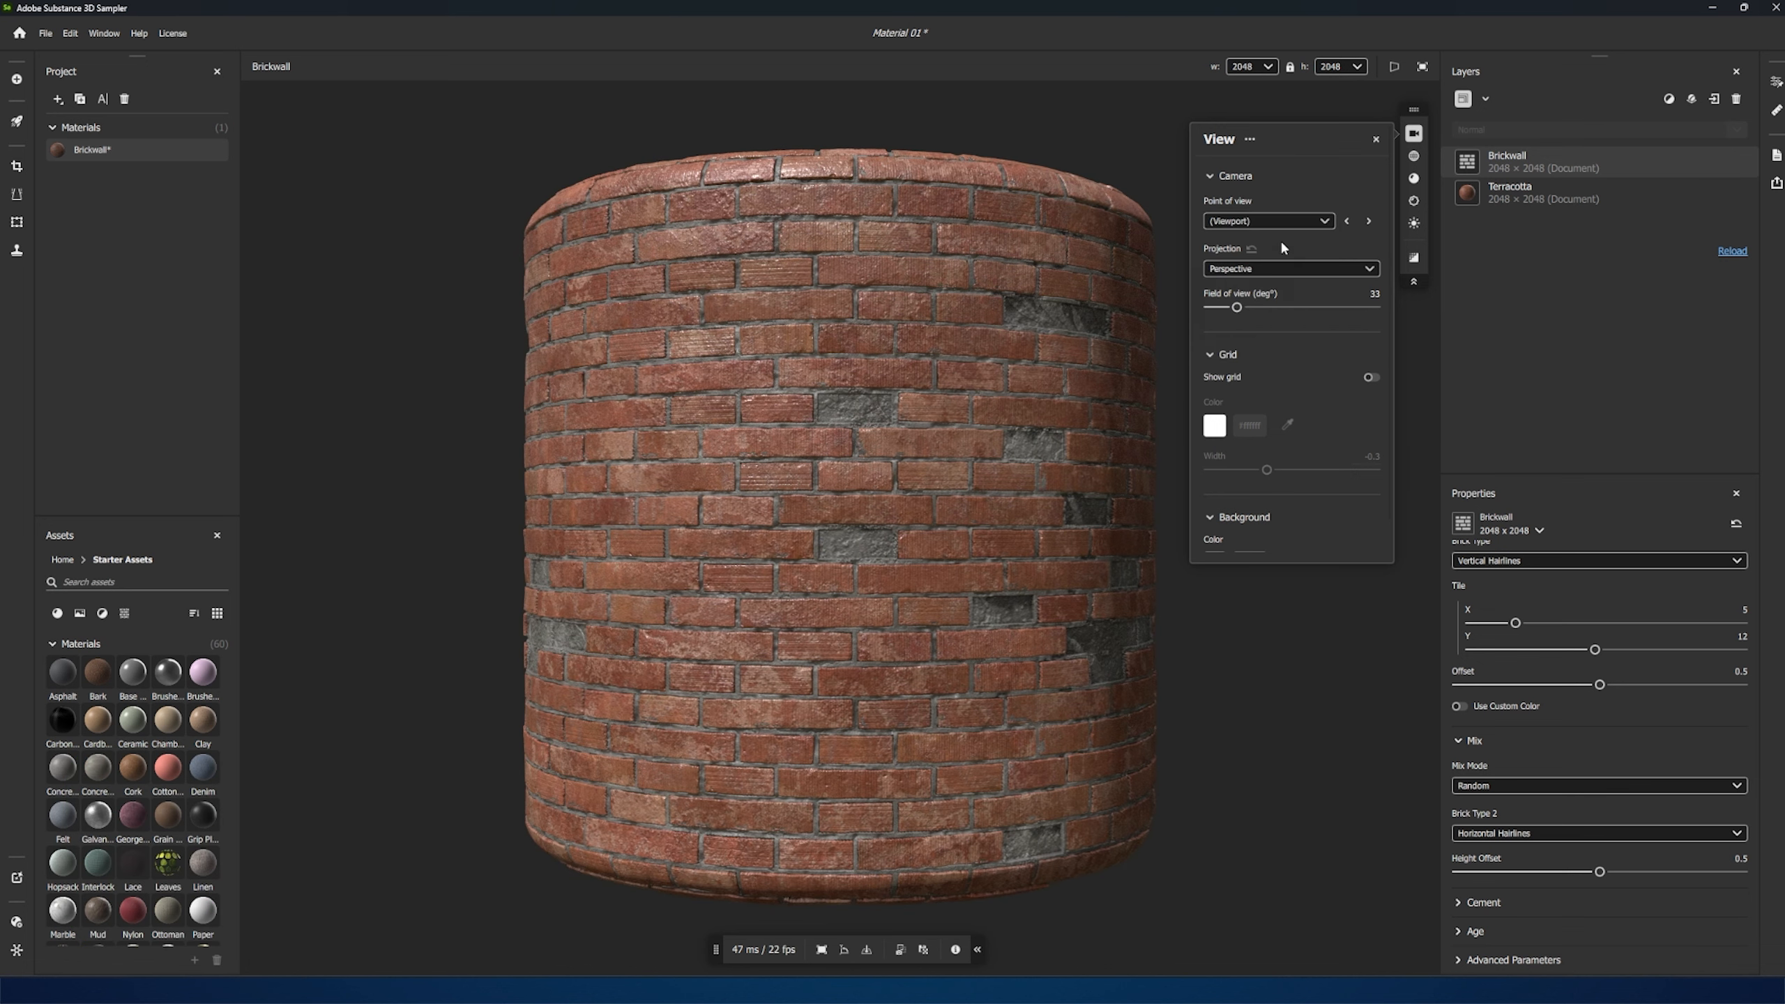
- Try a camera field of view of 65 degrees and reset it to the default
mouse_move(1237, 309)
mouse_down()
mouse_move(1263, 315)
mouse_move(1222, 313)
mouse_move(1270, 319)
mouse_up()
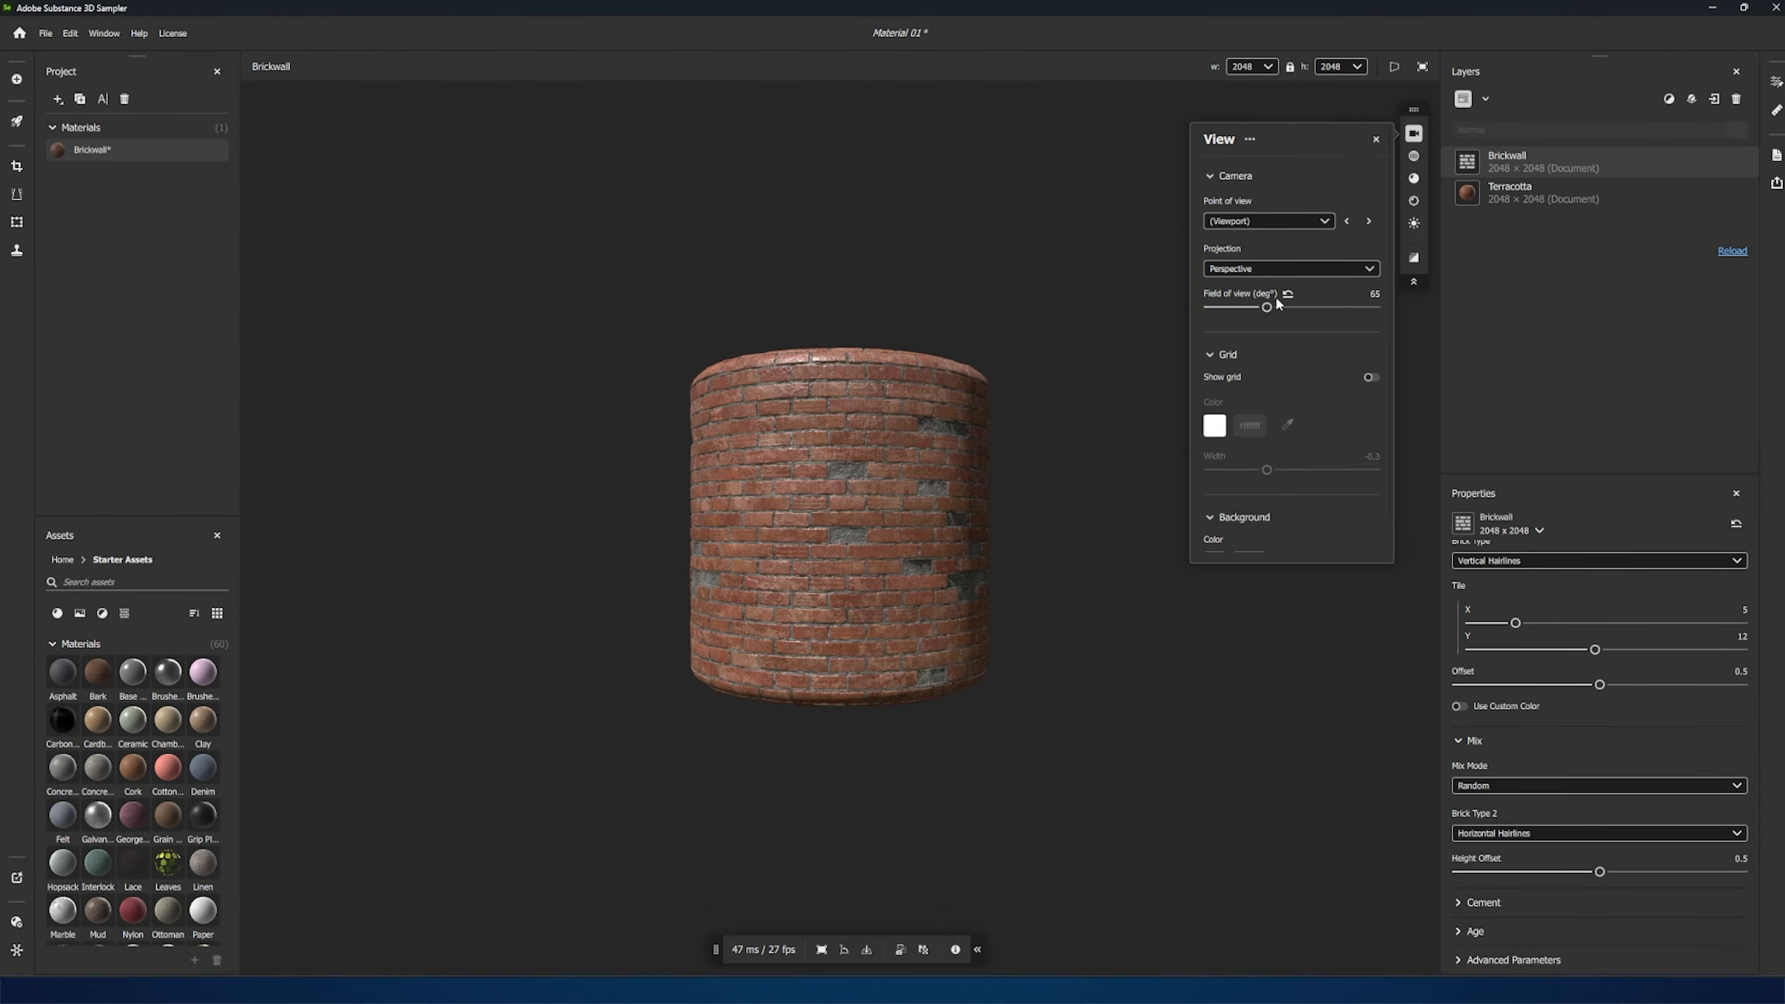
click(1287, 294)
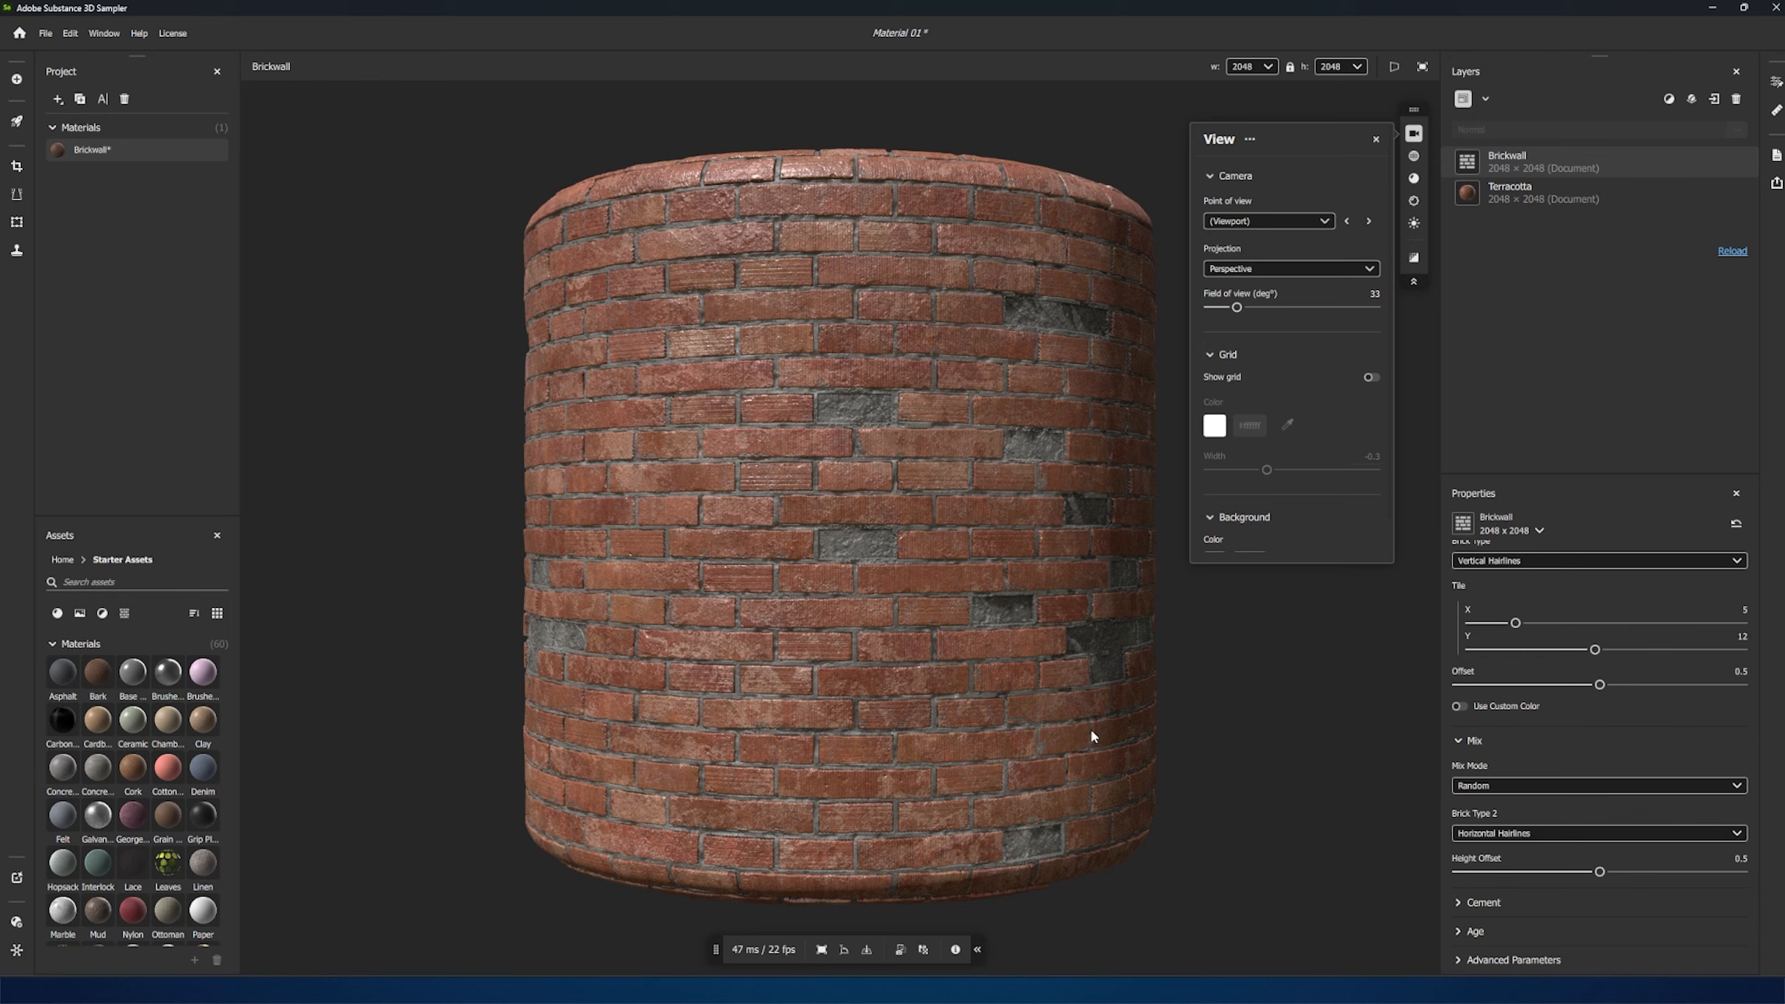
- Save a snapshot of the brick cylinder viewport as a PNG file named Brickwall 01
click(924, 949)
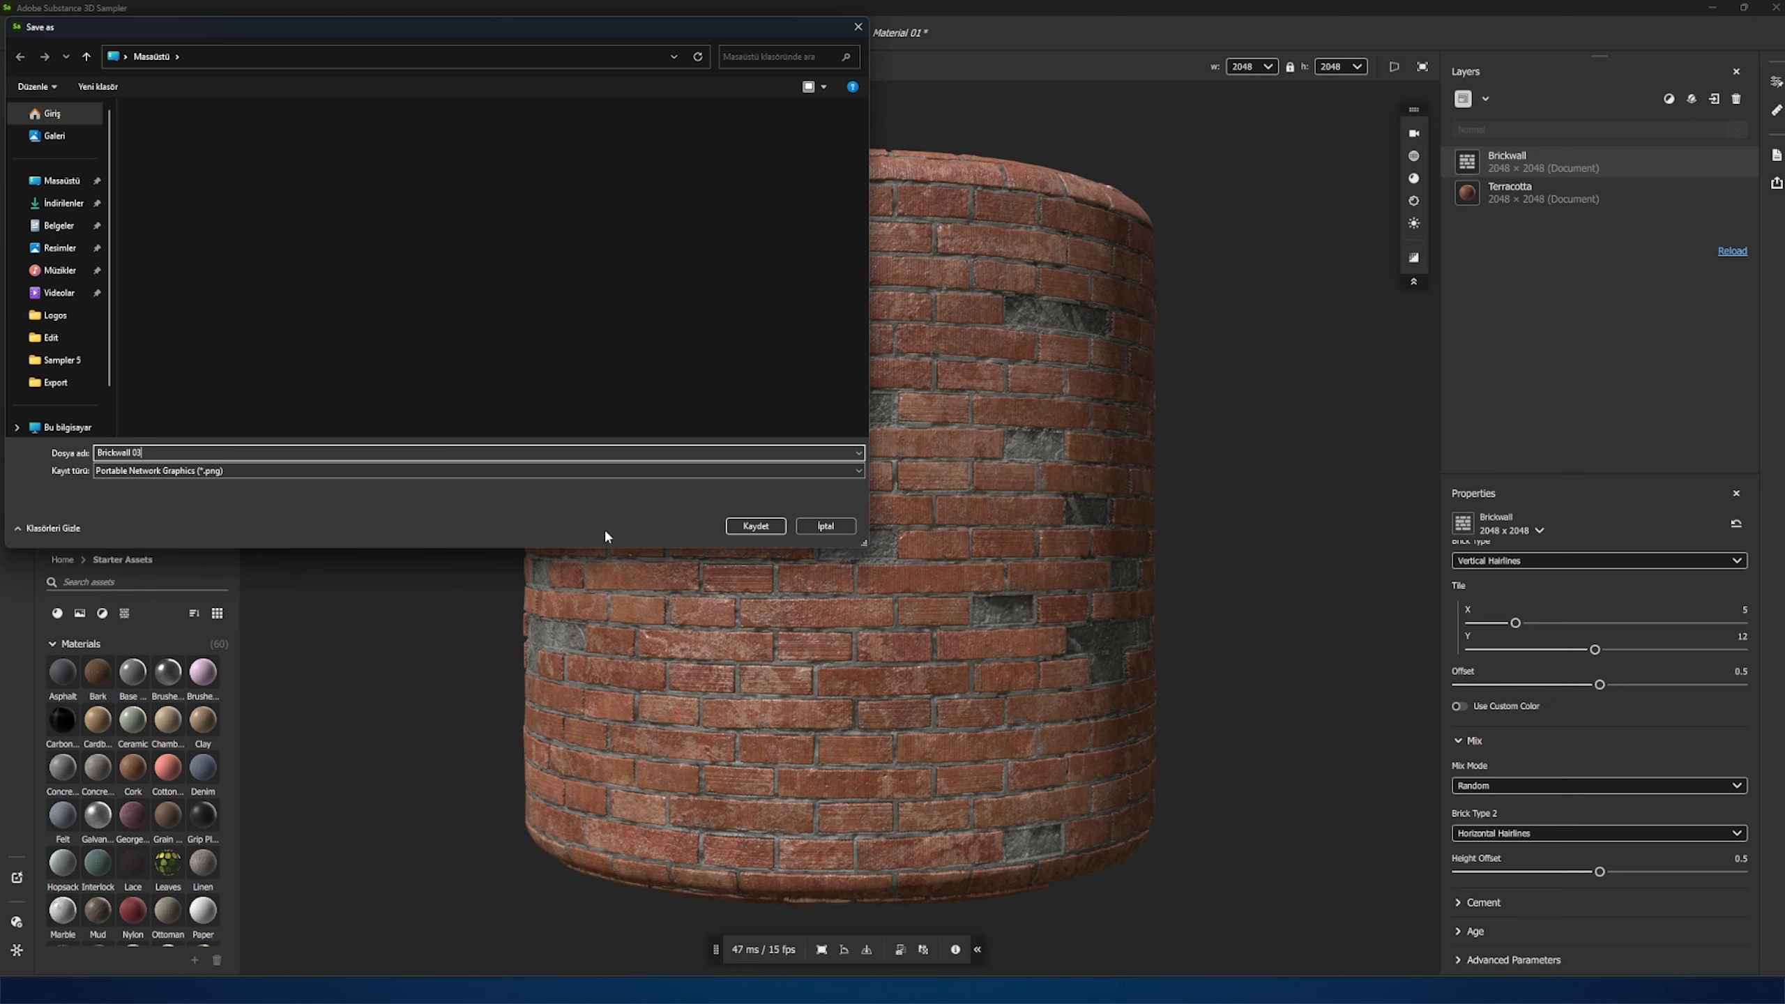
click(756, 527)
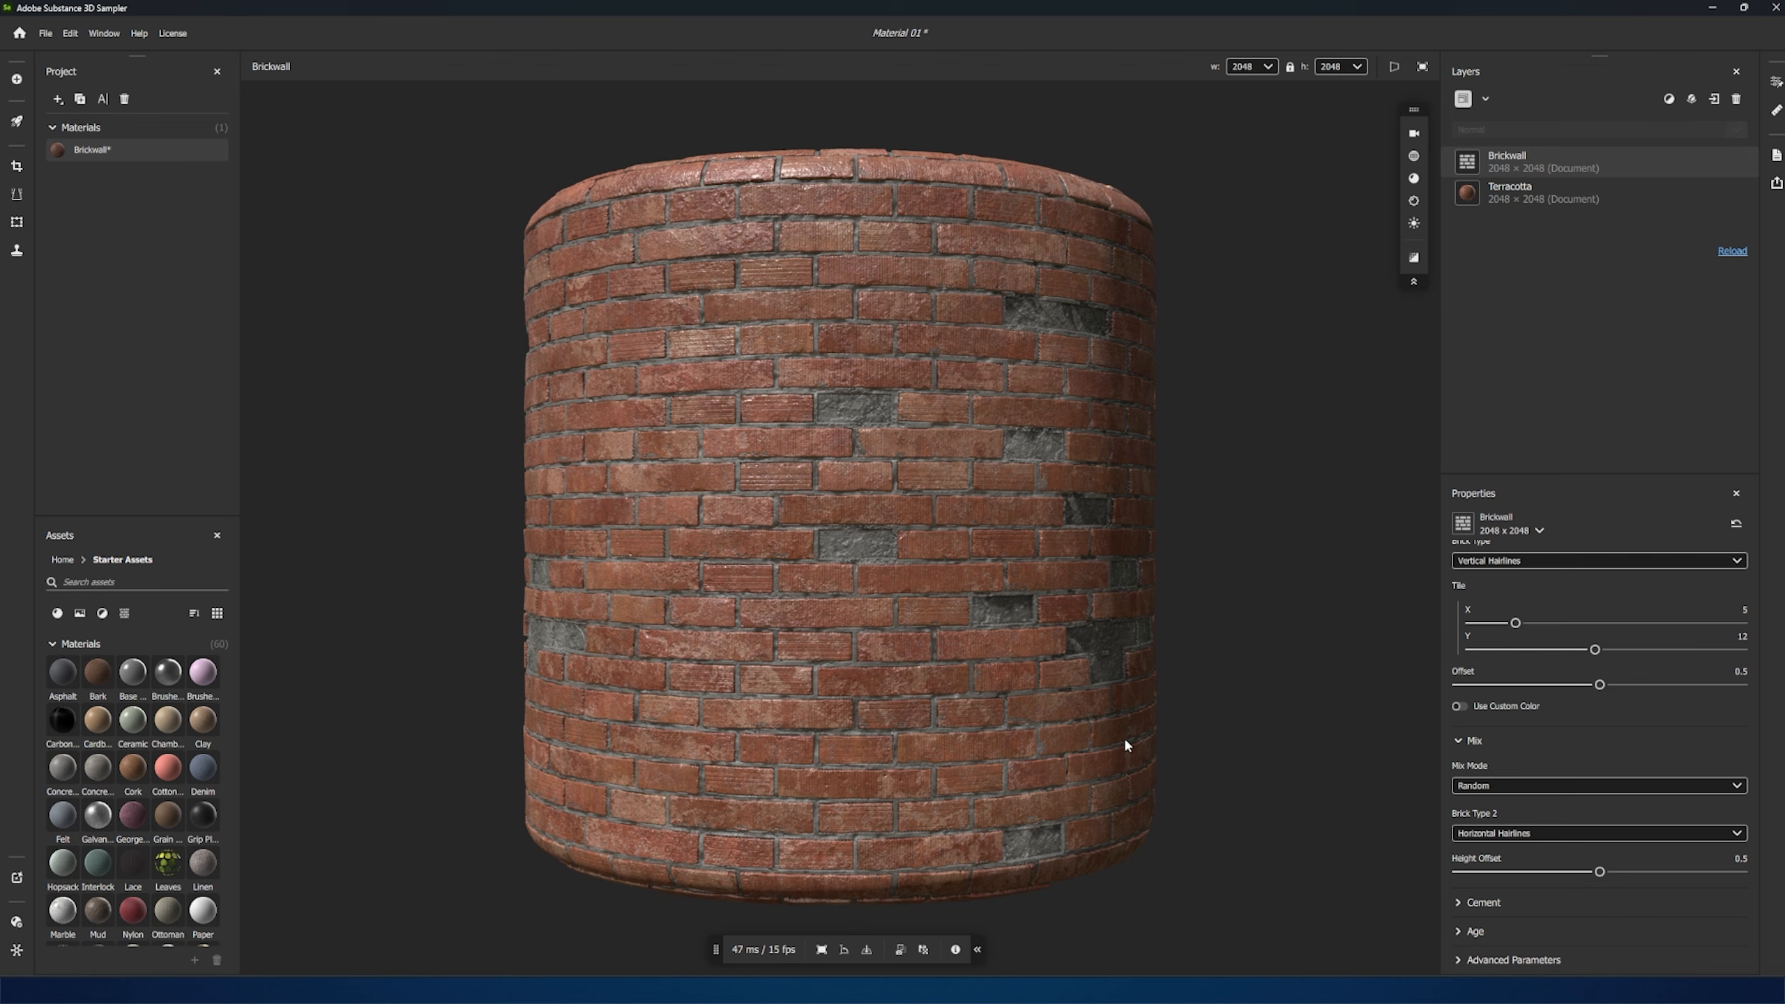
- Copy the viewport snapshot to the clipboard, paste it into a new Photoshop document, and accept the crop preview
click(900, 949)
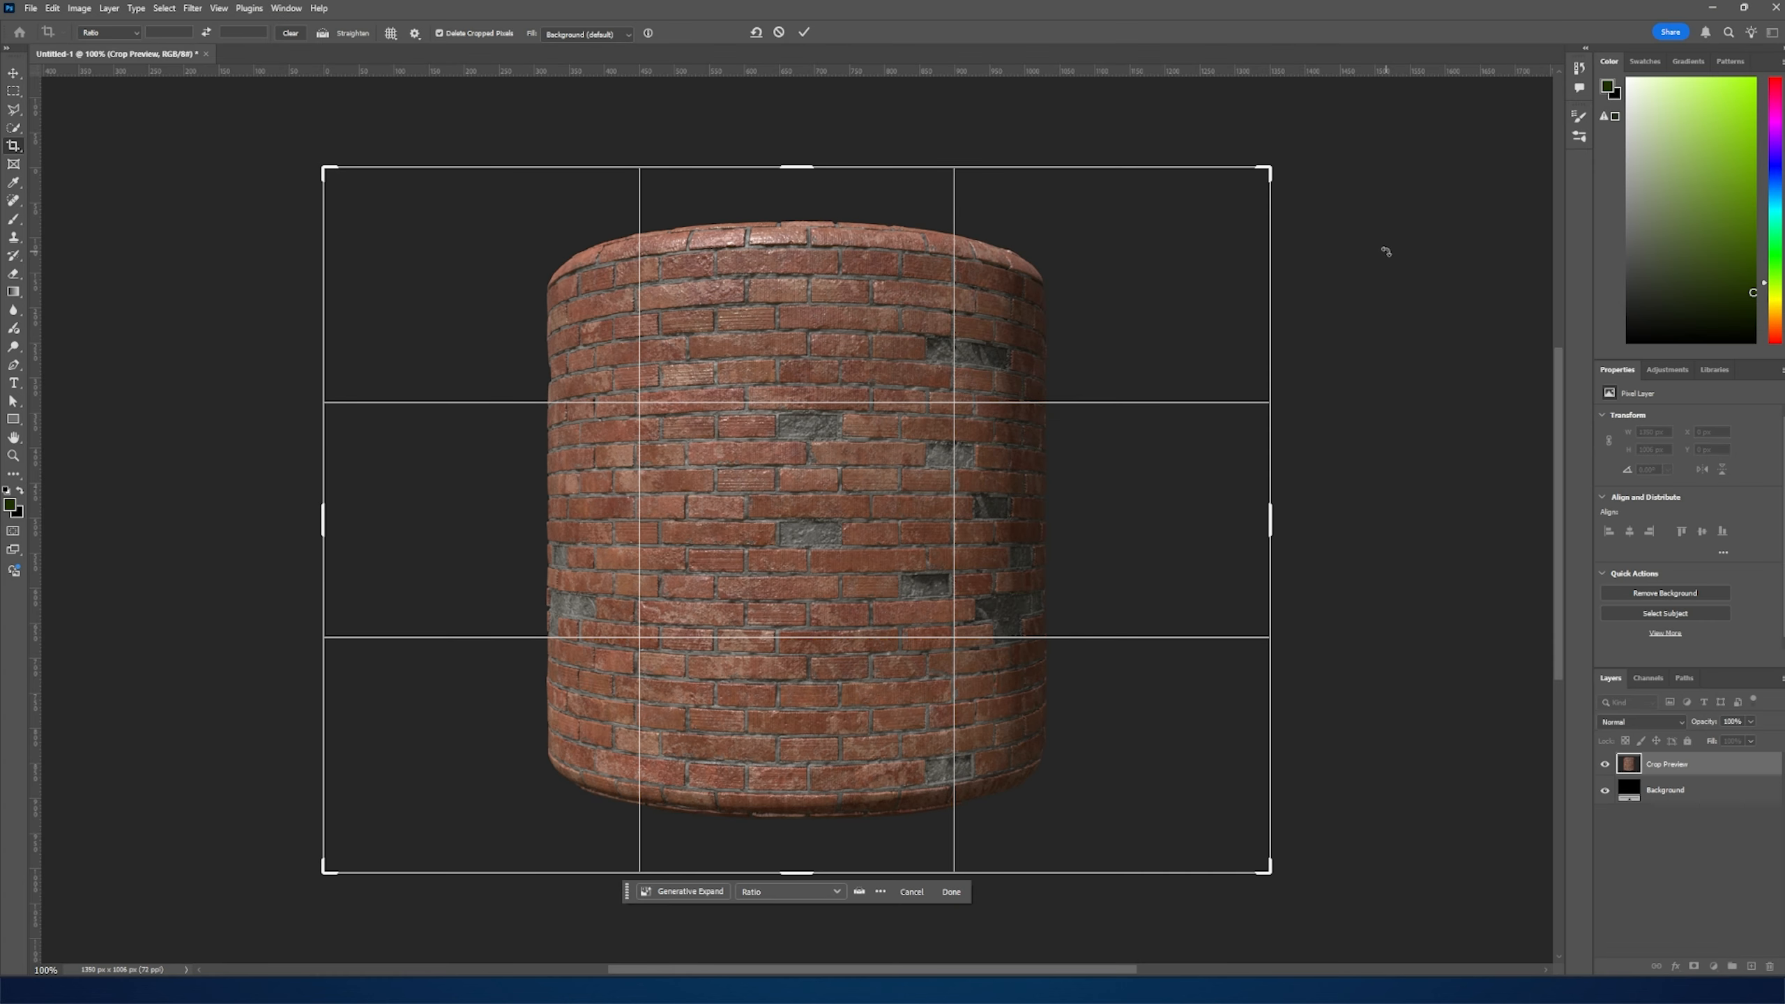
drag(1382, 251, 1386, 252)
key(Return)
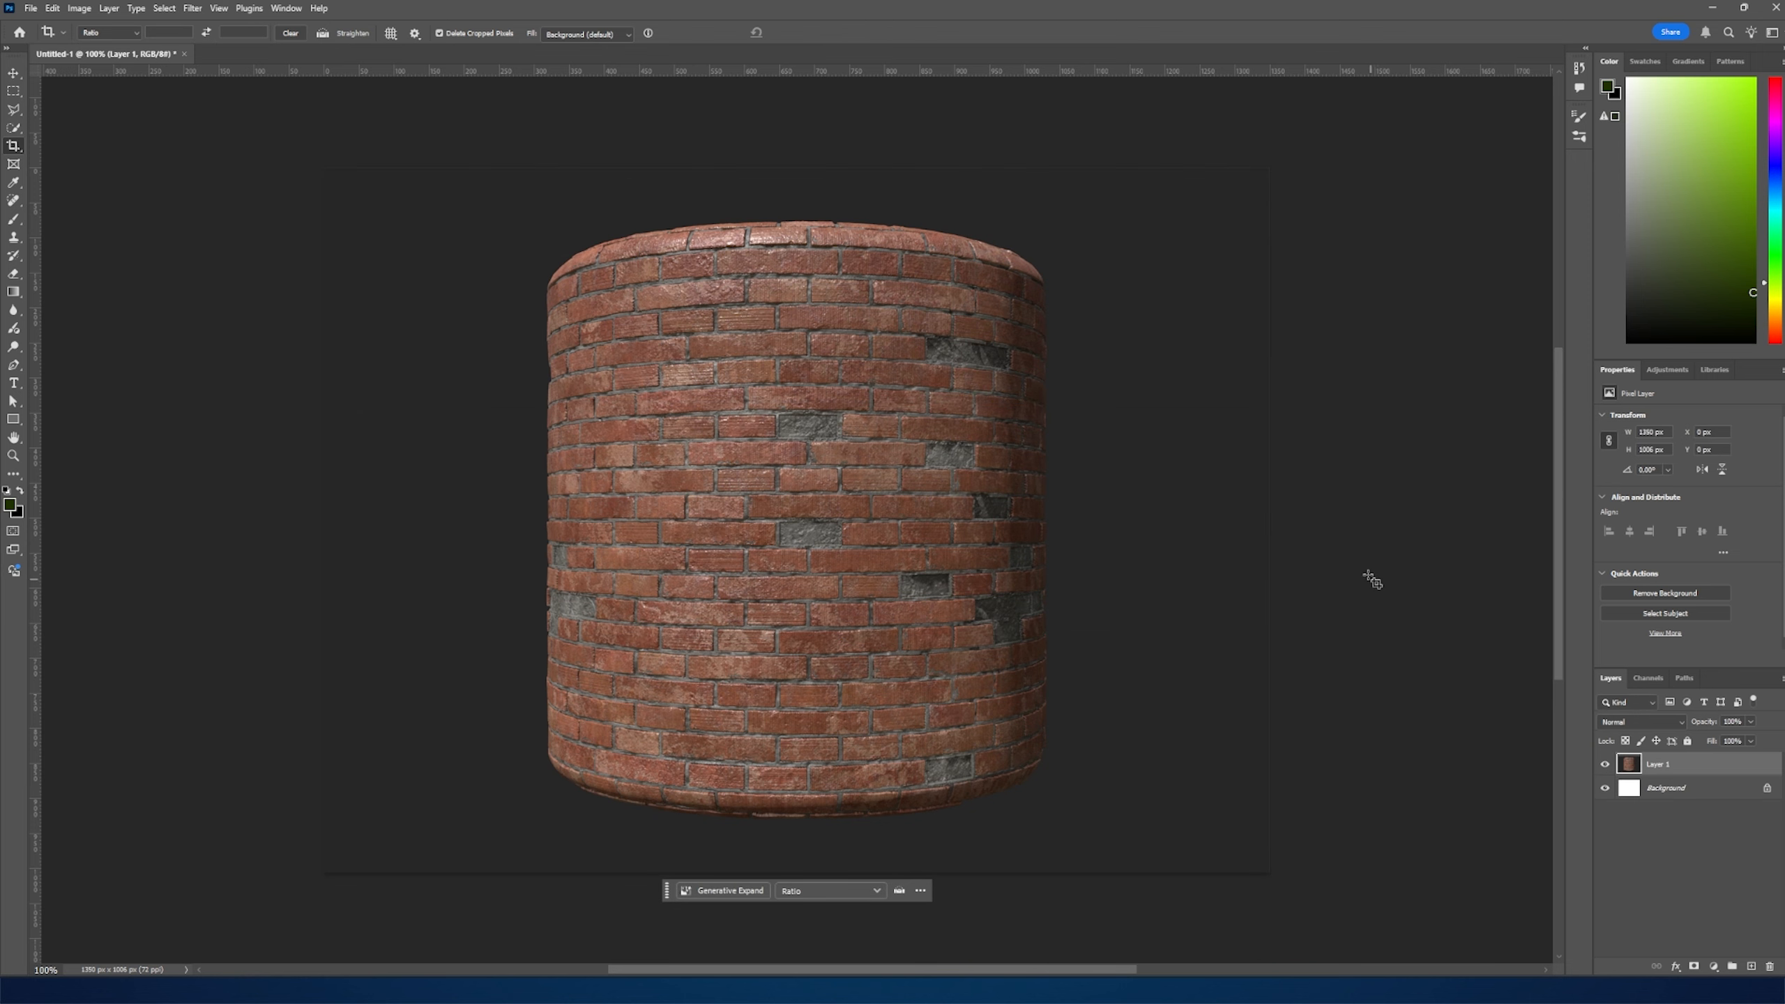
key(v)
click(1373, 580)
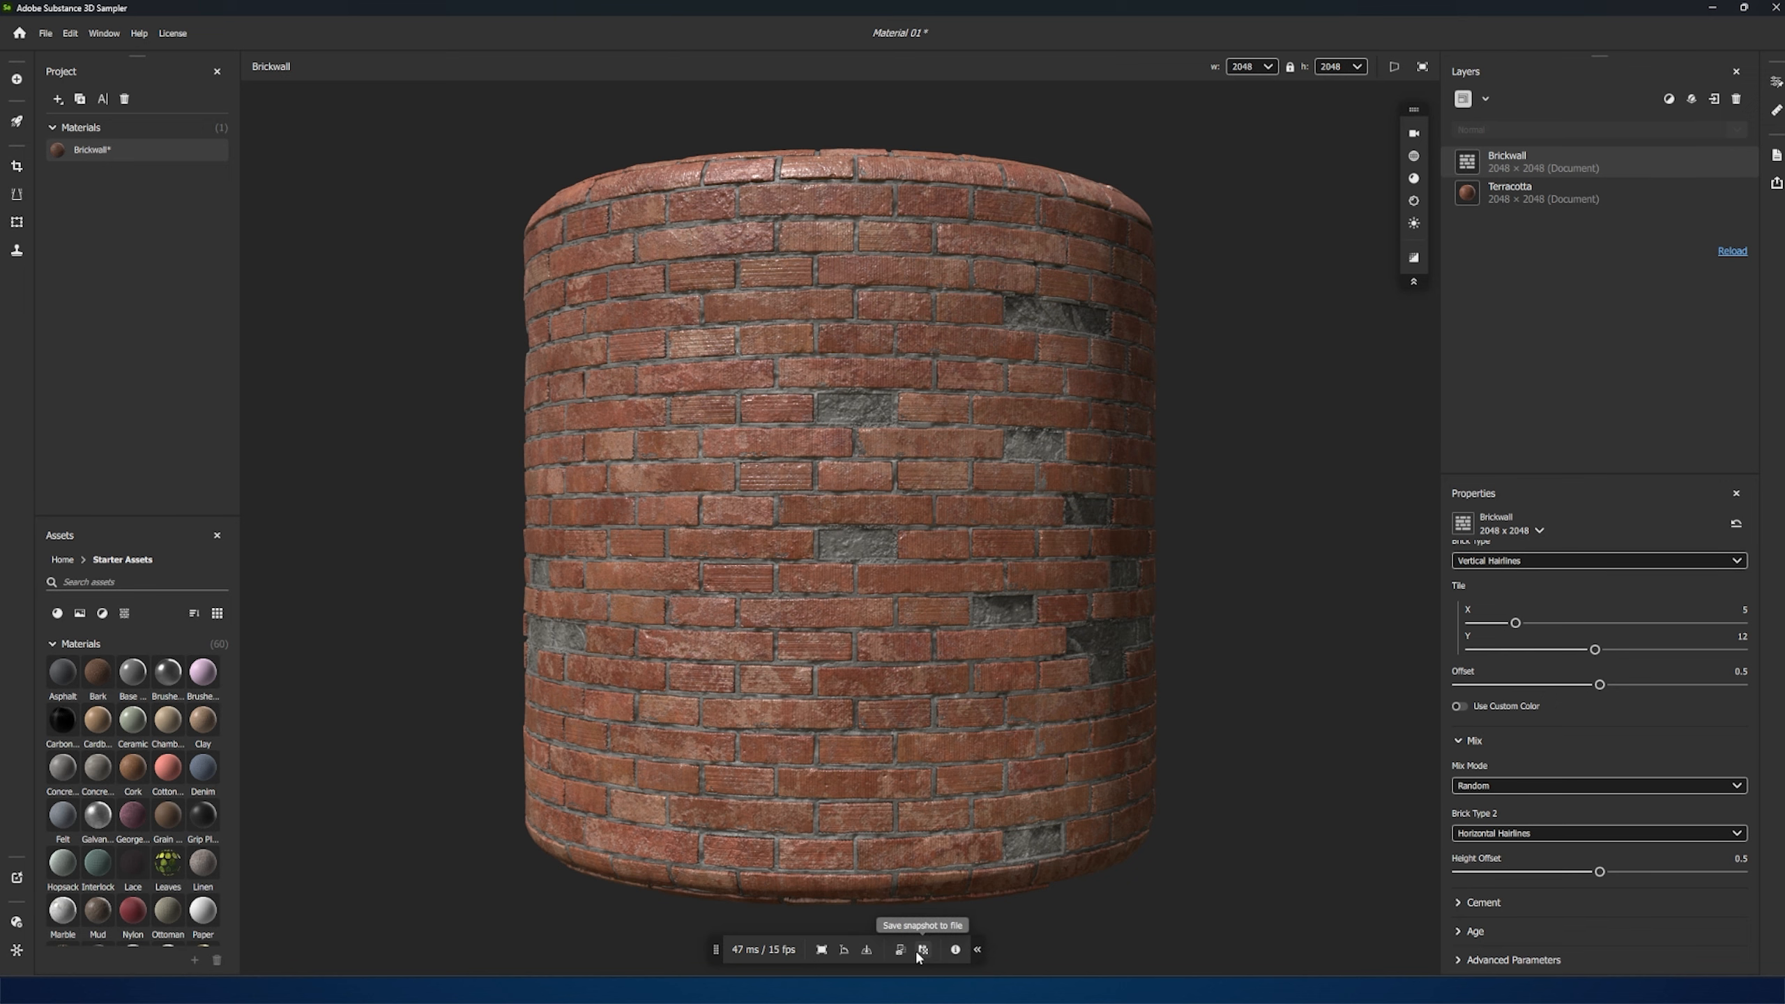
- Back in Substance 3D Sampler, check the file type options for saving a snapshot, cancel, and view the cylinder from another angle
click(921, 949)
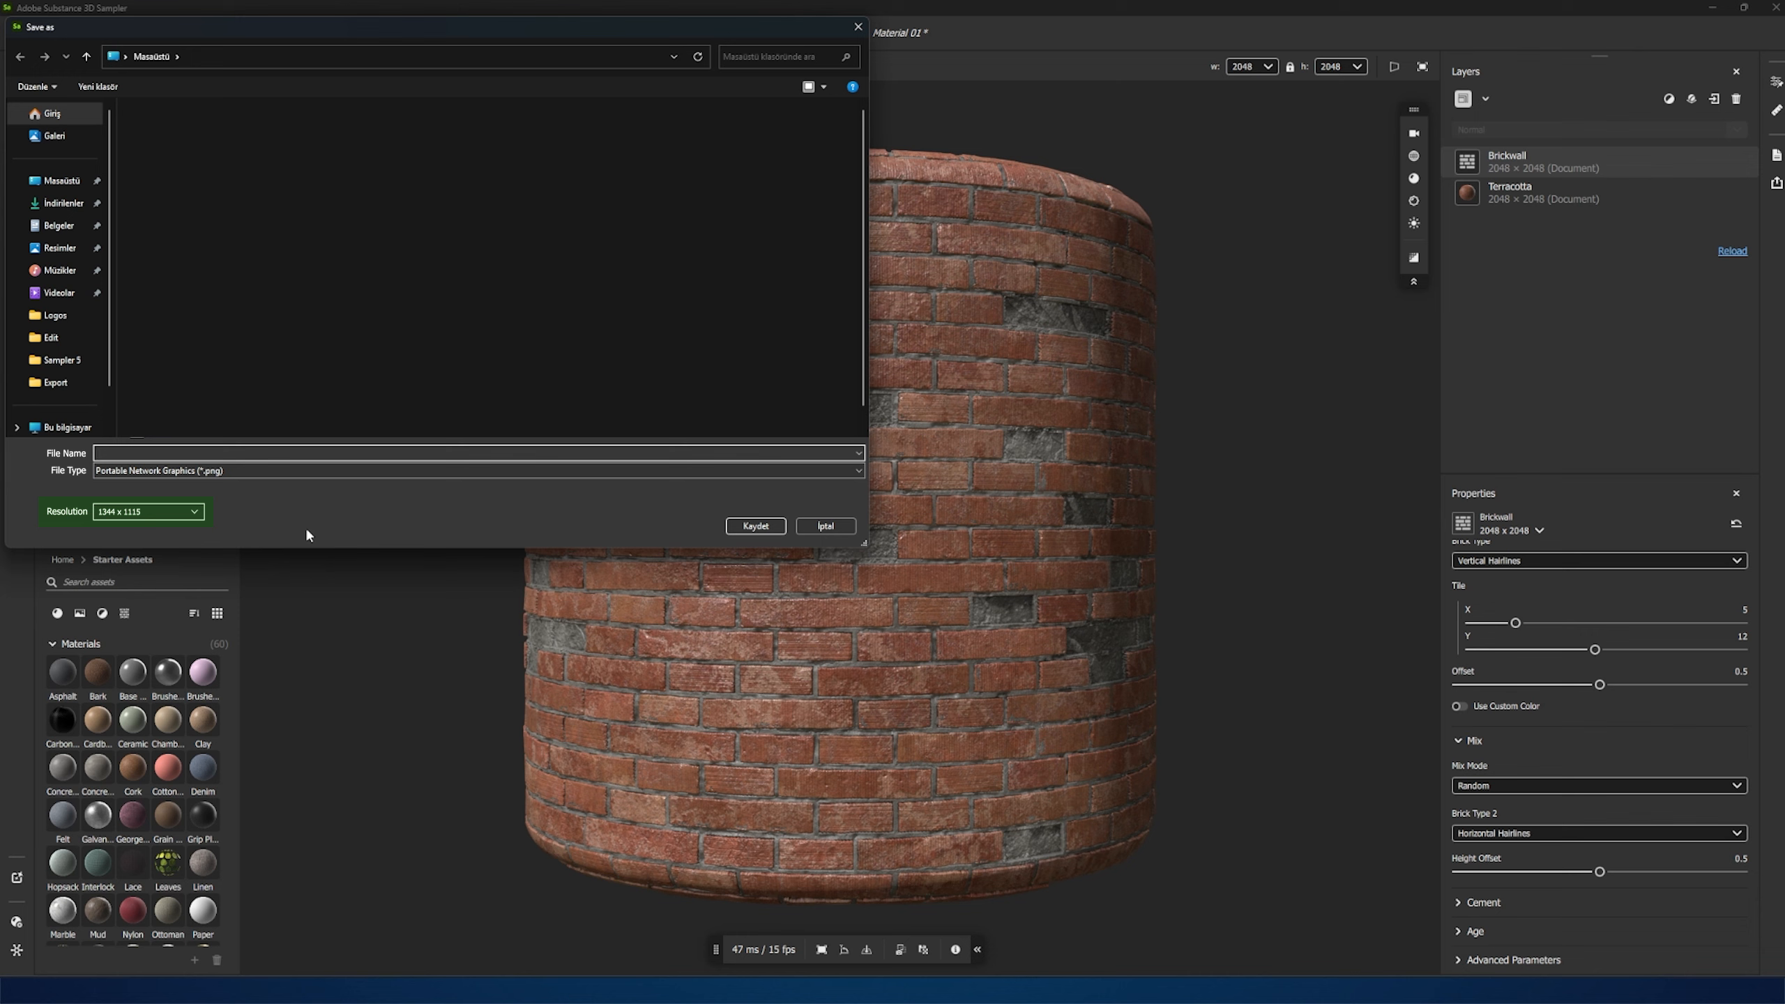
click(310, 470)
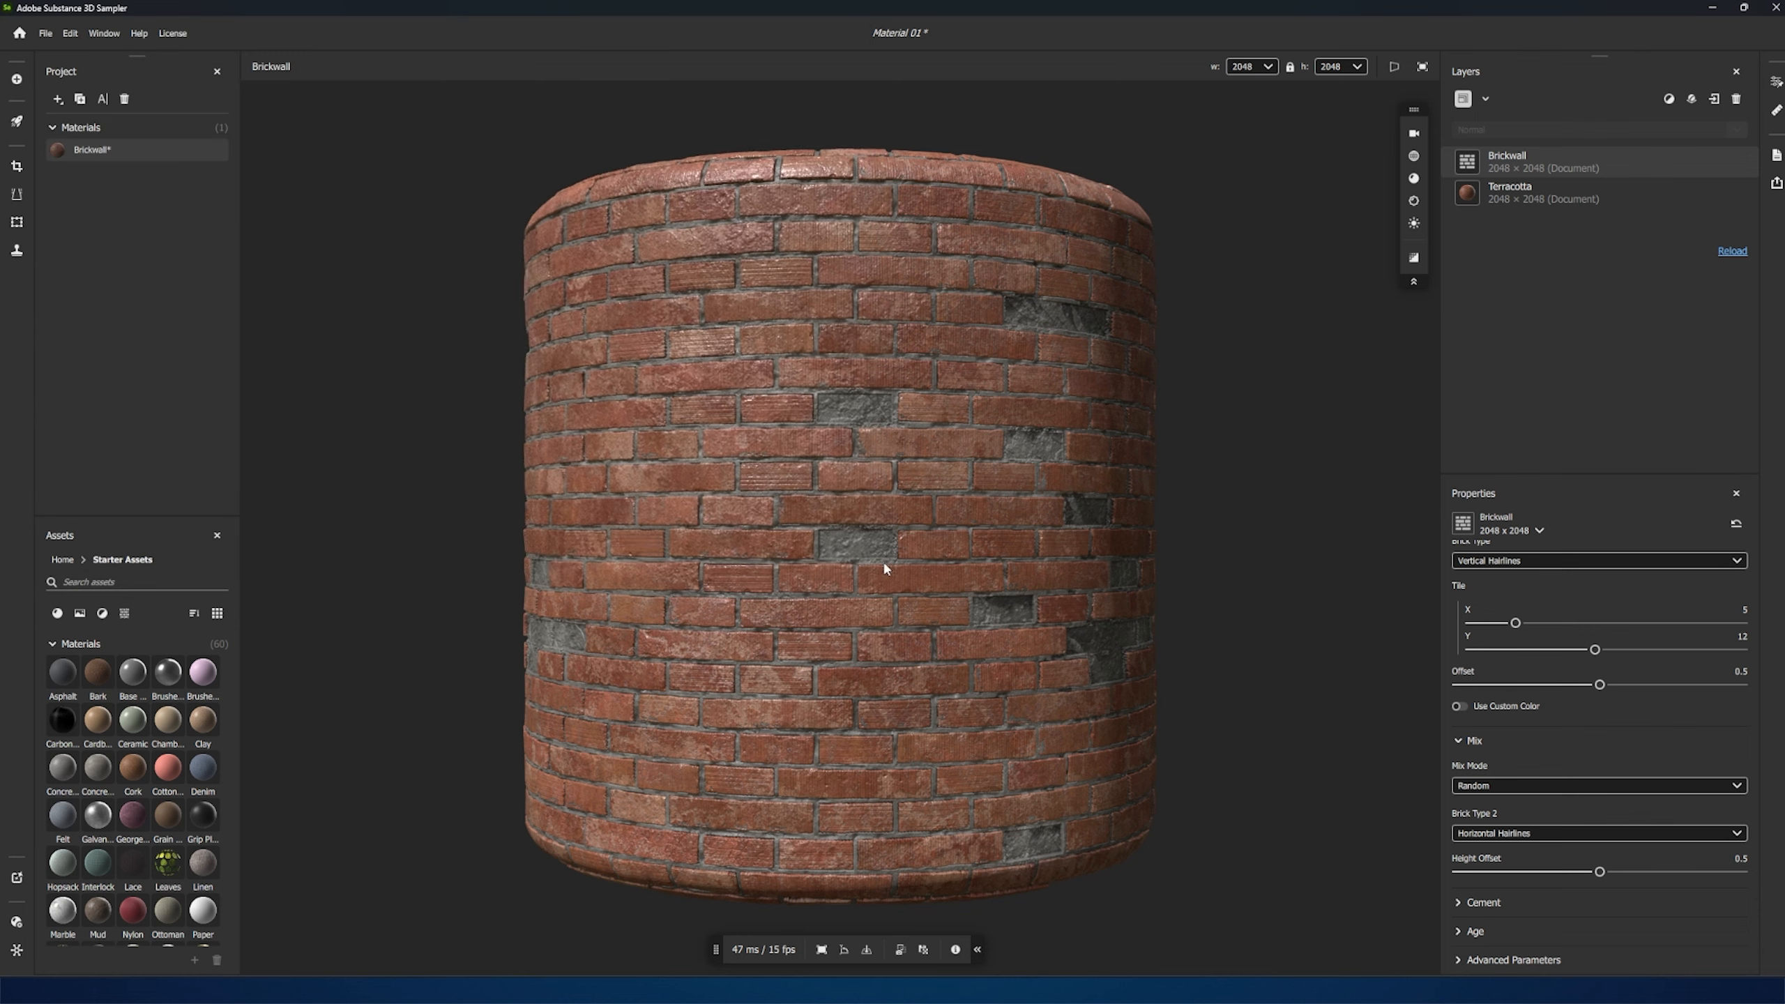
drag(883, 561, 1196, 470)
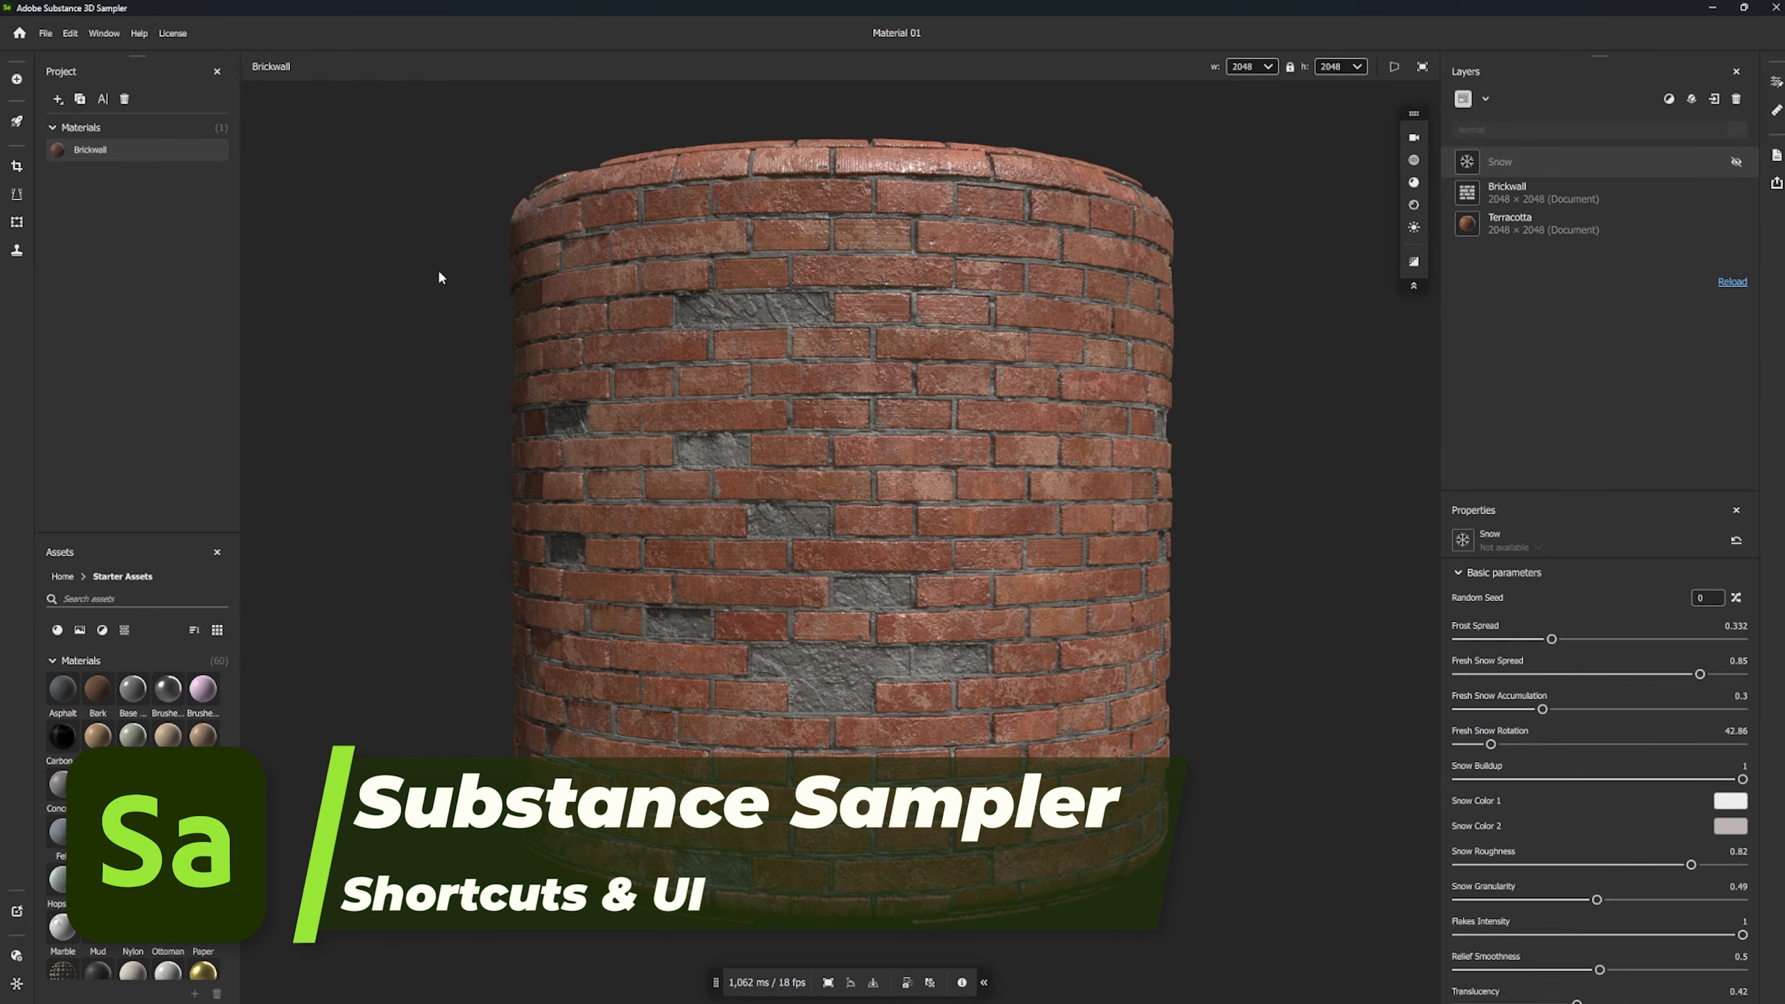
- Review the 3D and 2D view shortcuts in the online keyboard shortcuts documentation, and open Sampler's Preferences
click(139, 33)
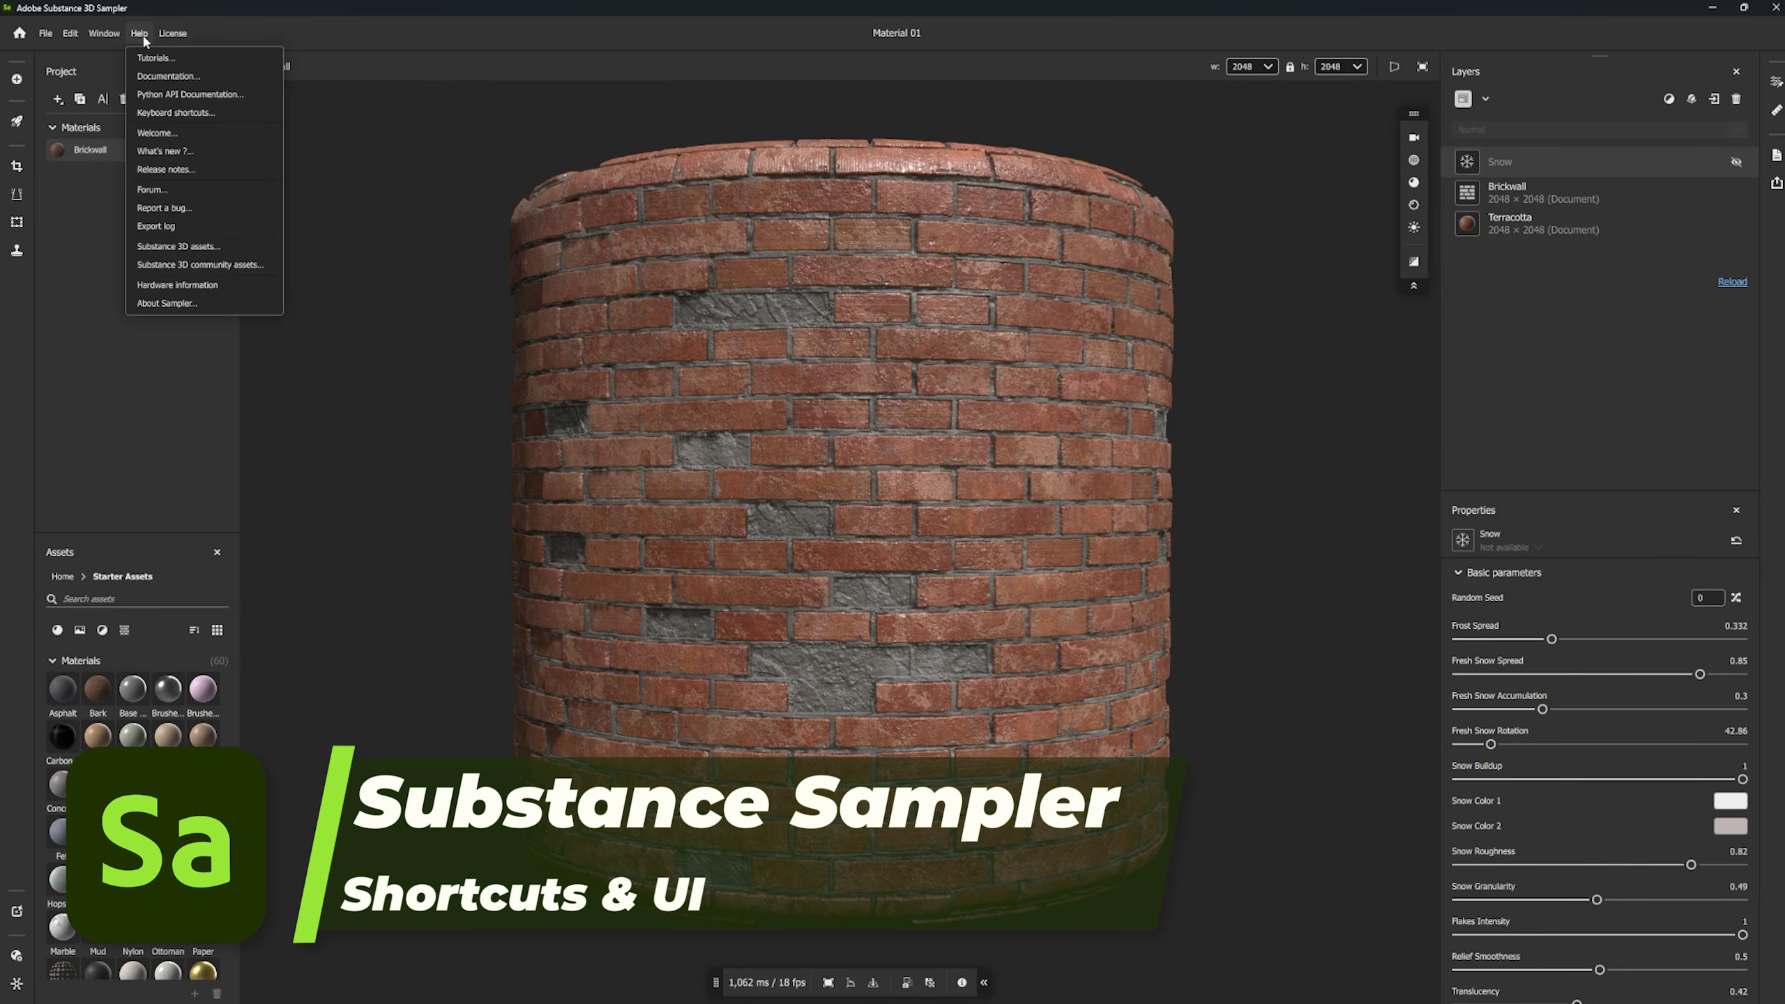
click(235, 112)
scroll(1122, 304, down, 5)
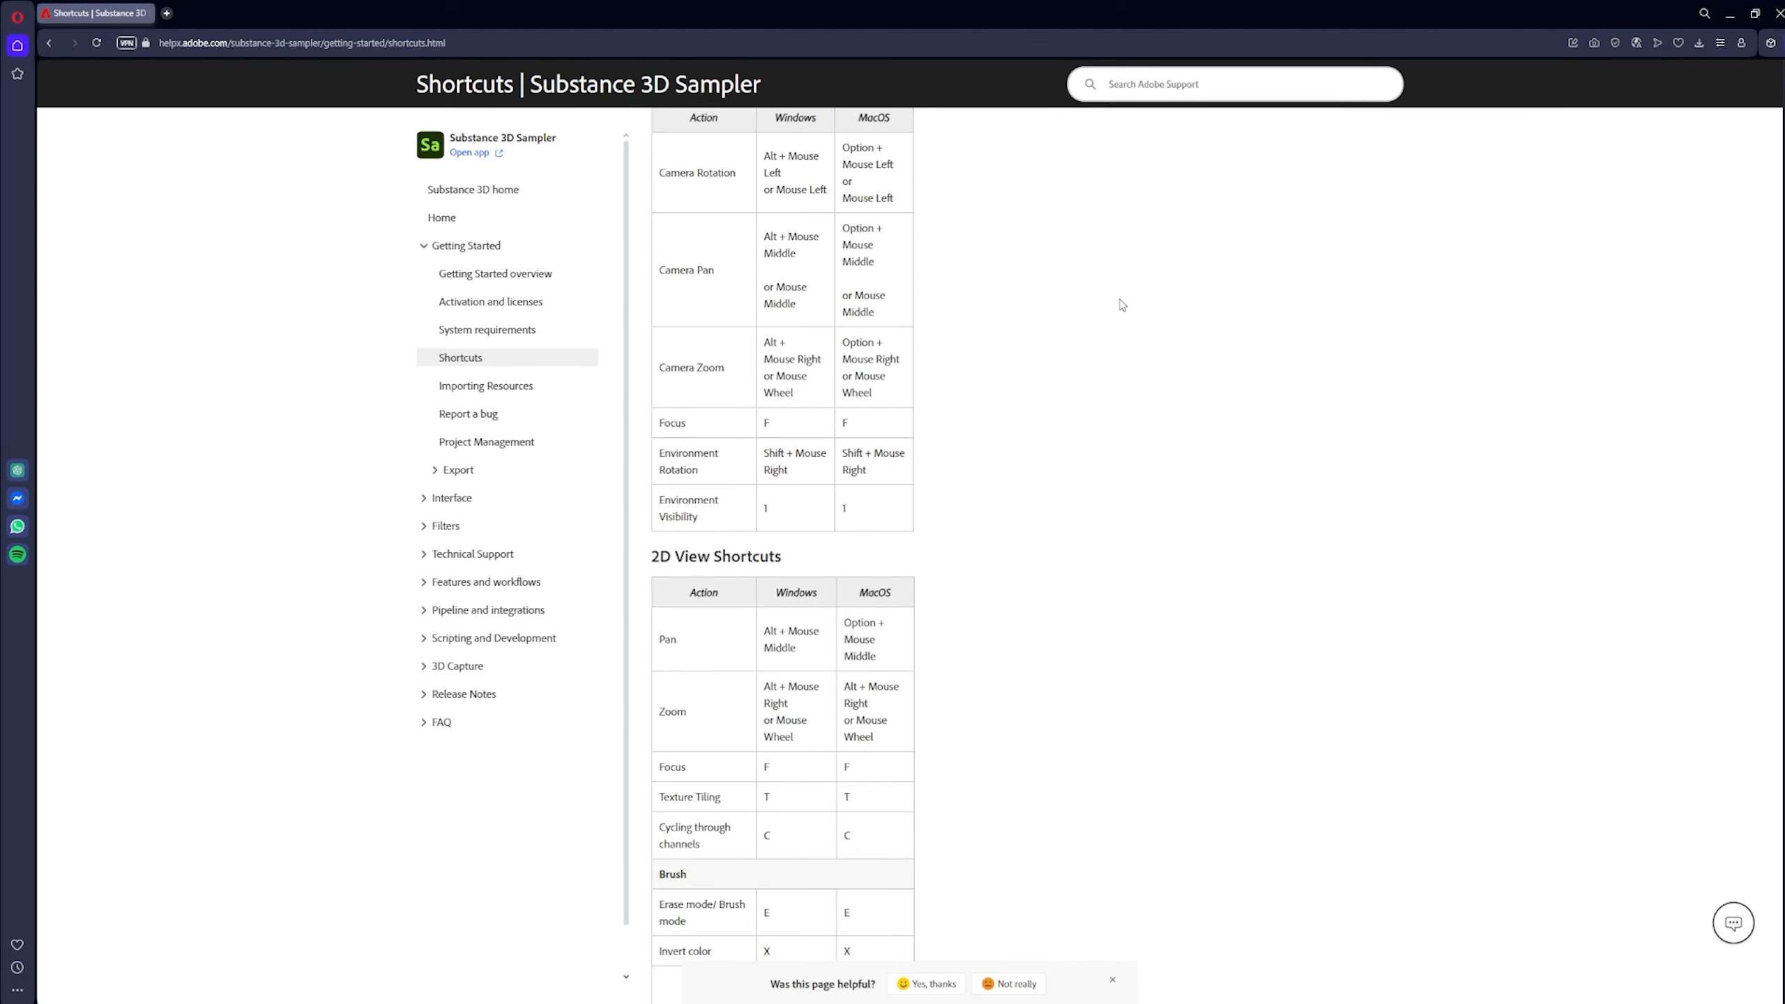
scroll(1122, 304, up, 5)
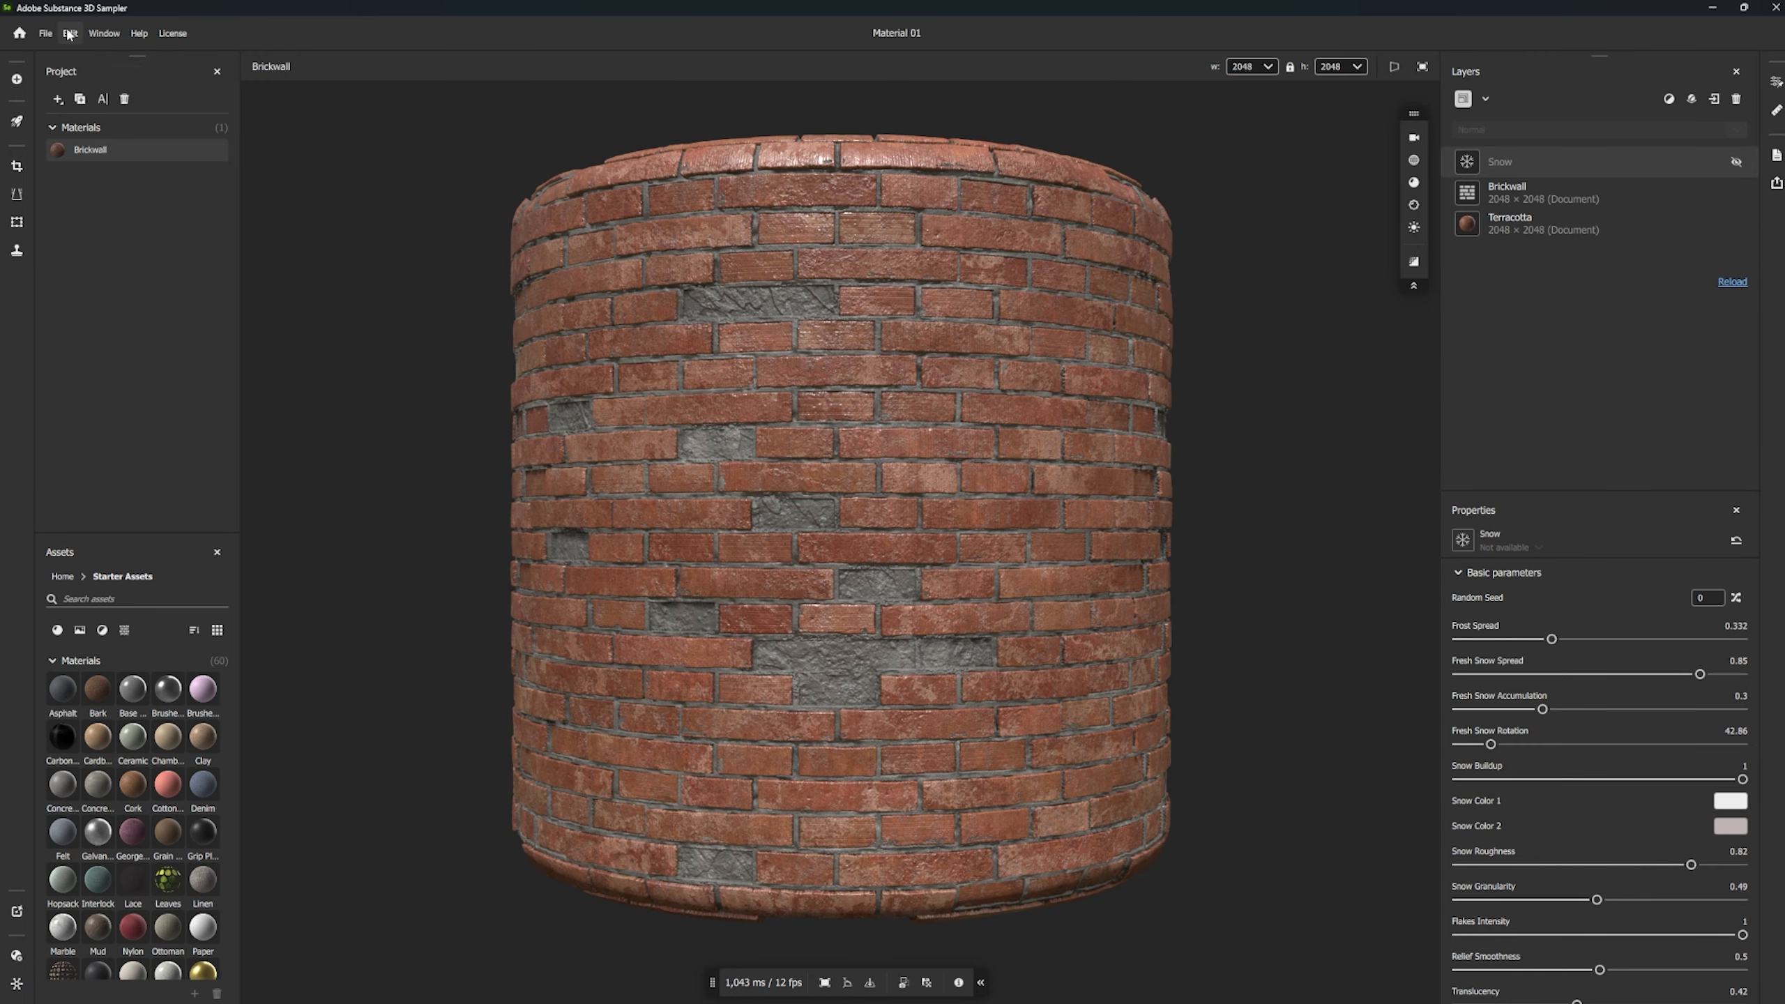
click(71, 33)
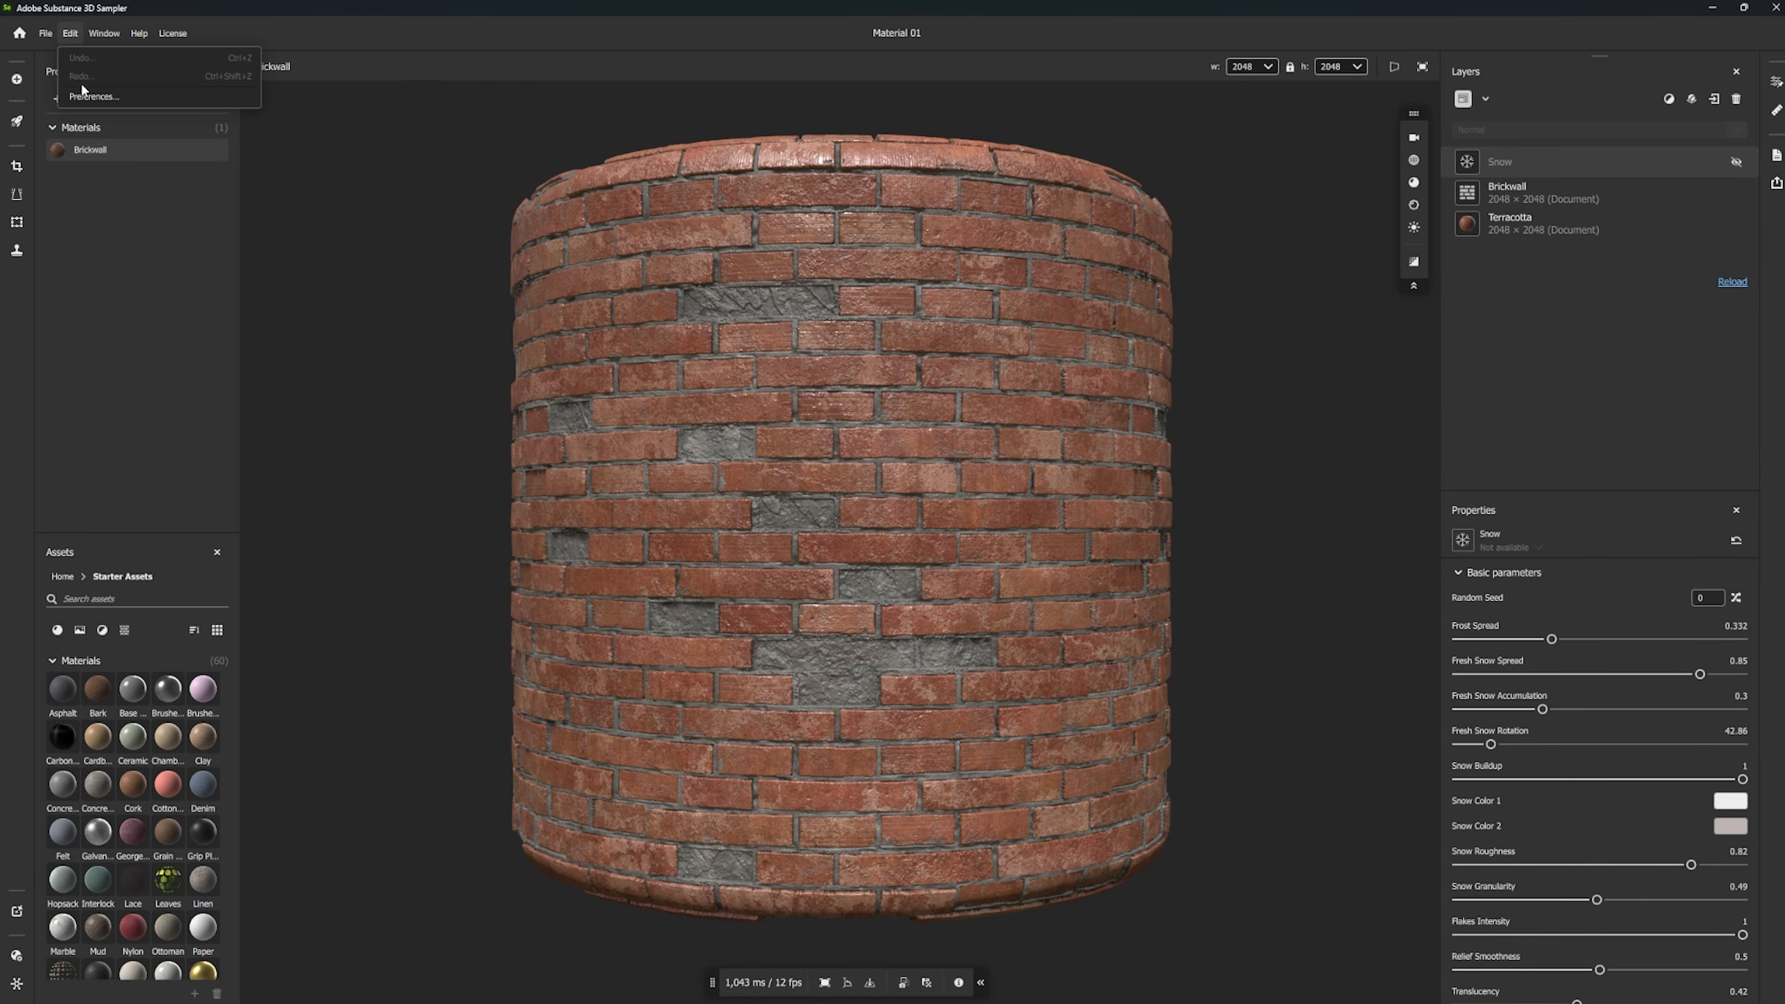
click(83, 95)
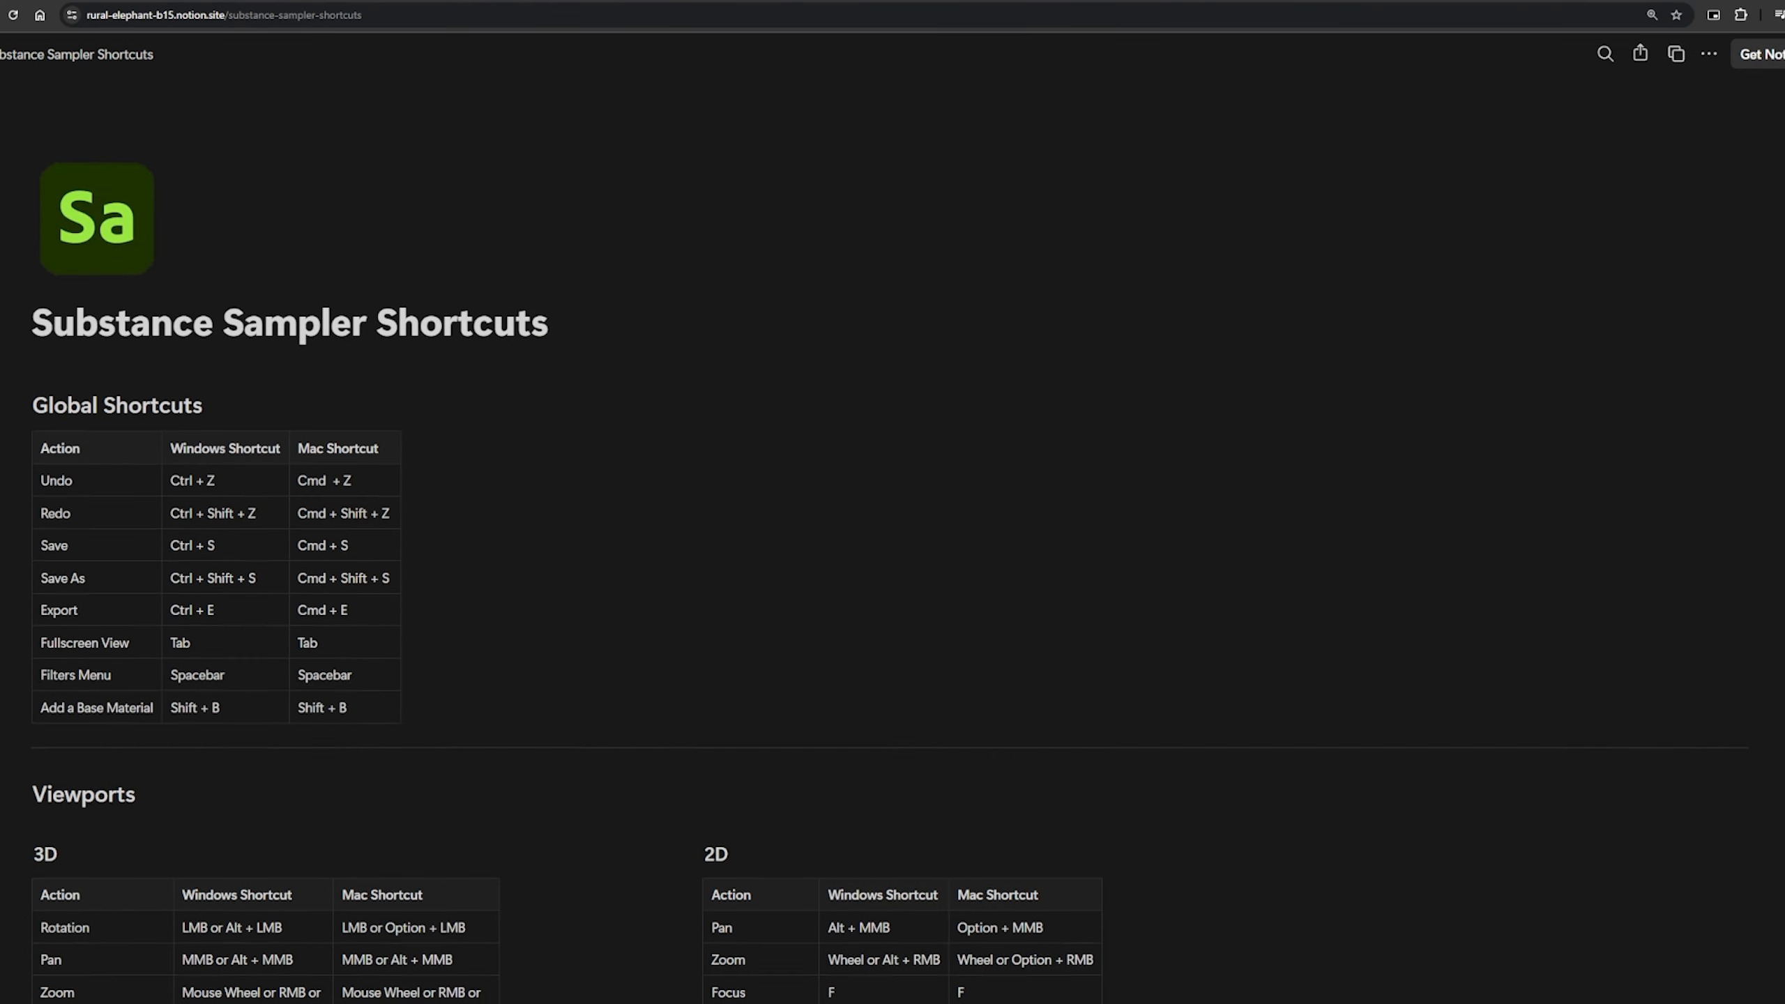
- Read through the Substance Sampler Shortcuts page in the browser, including its Tools and Viewports sections
scroll(892, 556, down, 3)
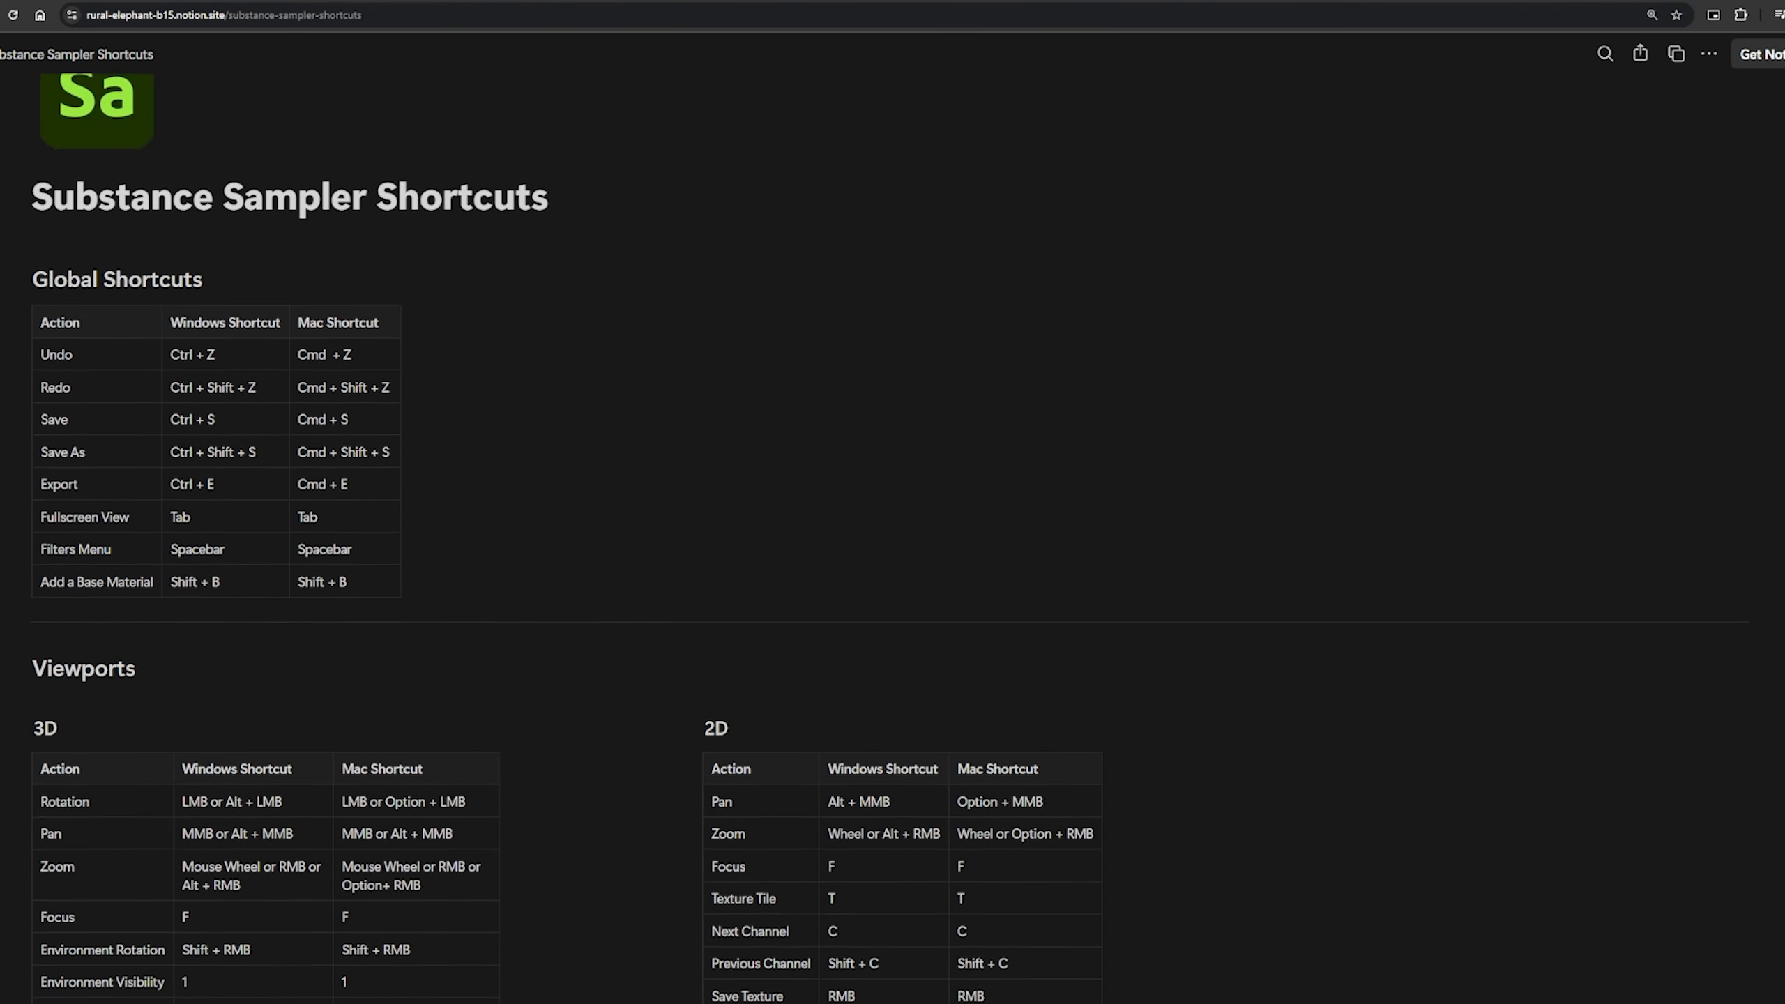
scroll(893, 492, down, 10)
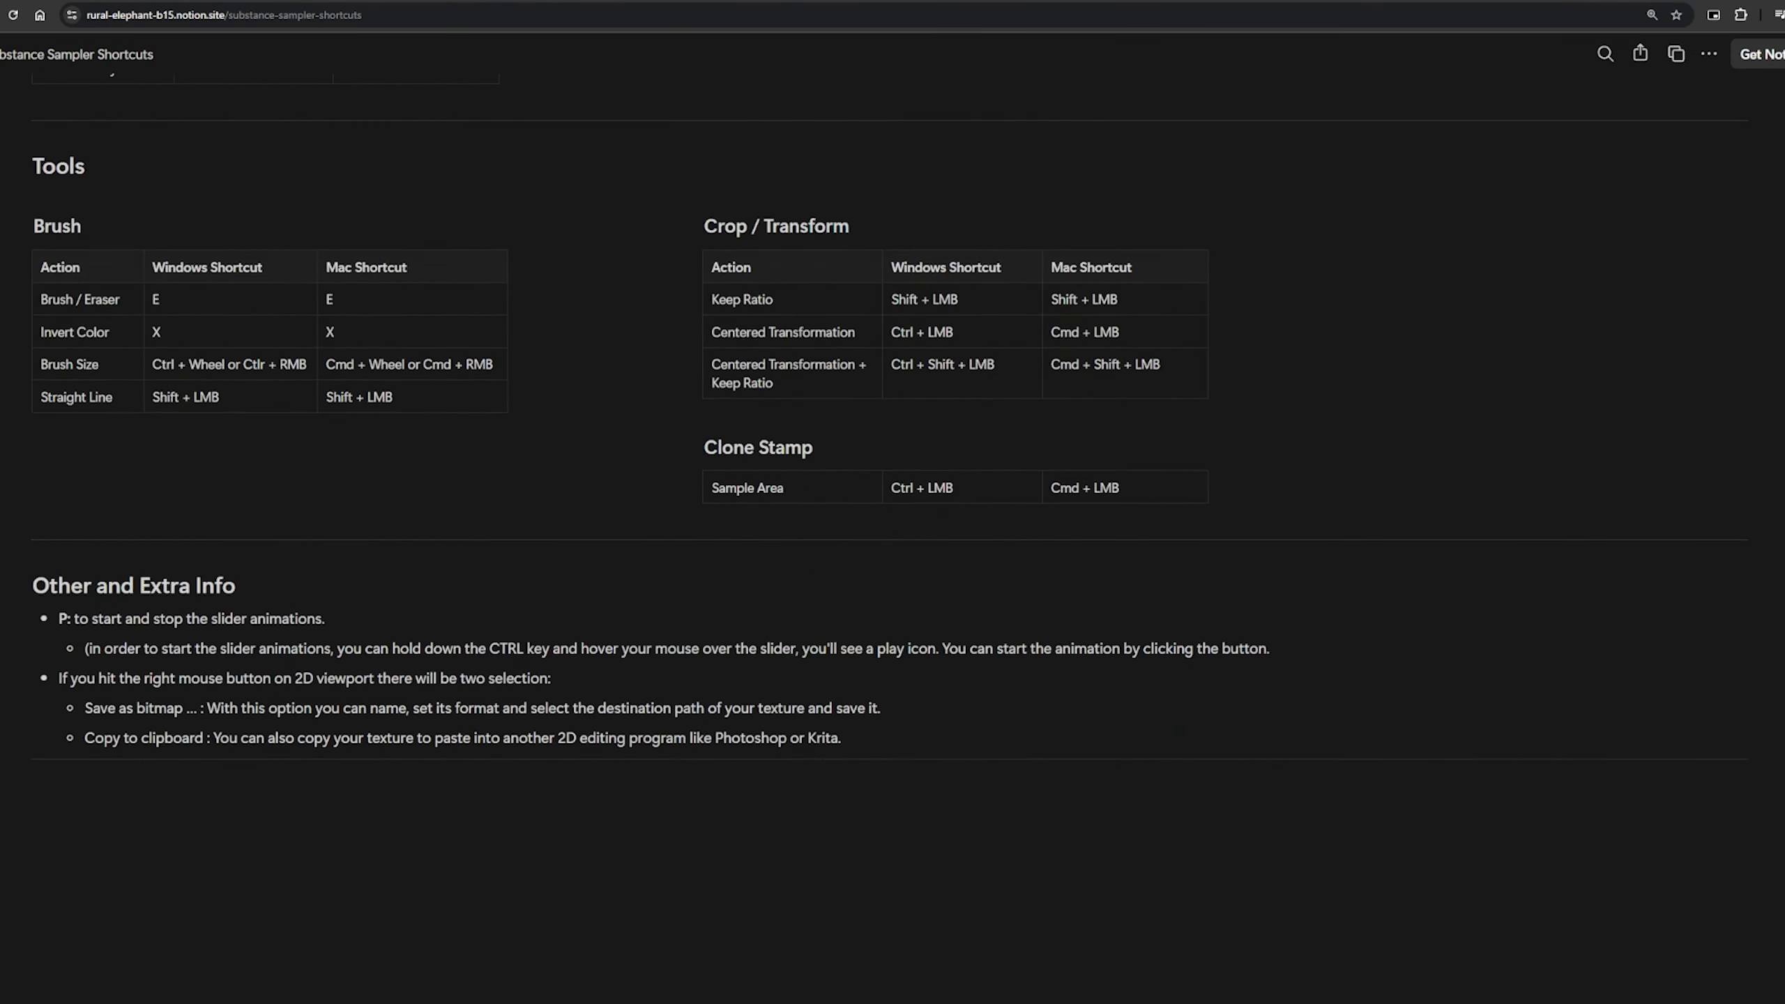
mouse_move(1775, 285)
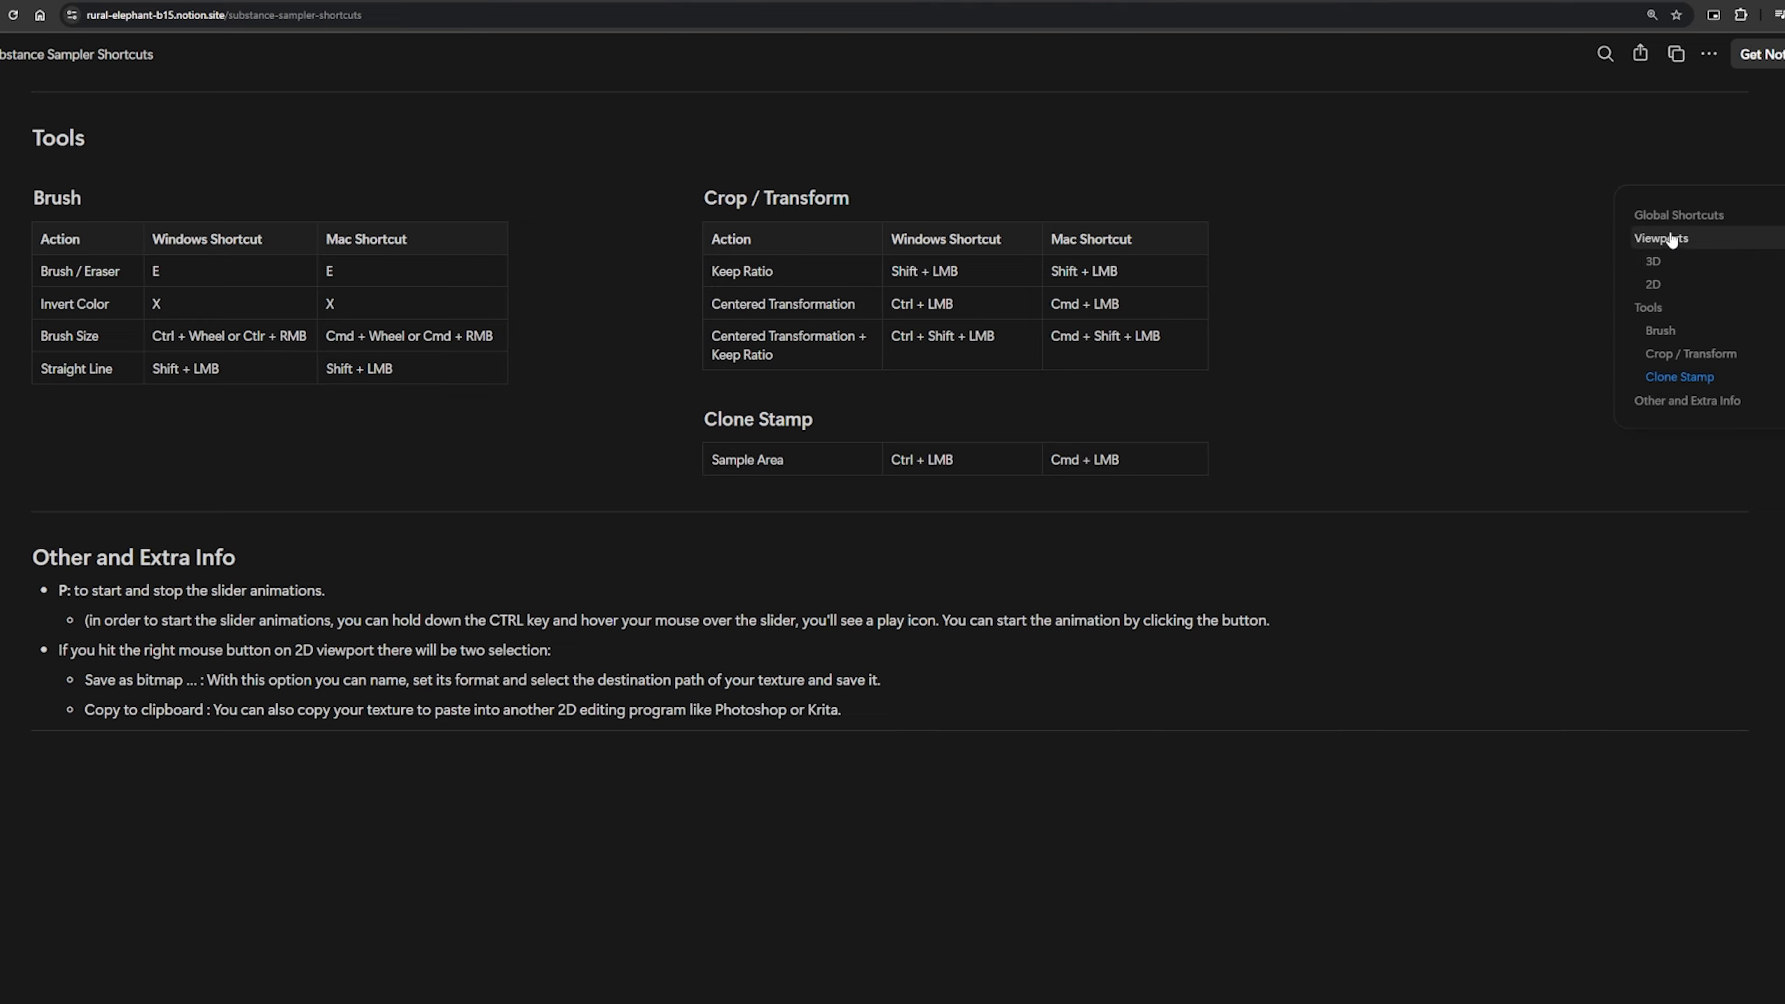
click(1673, 308)
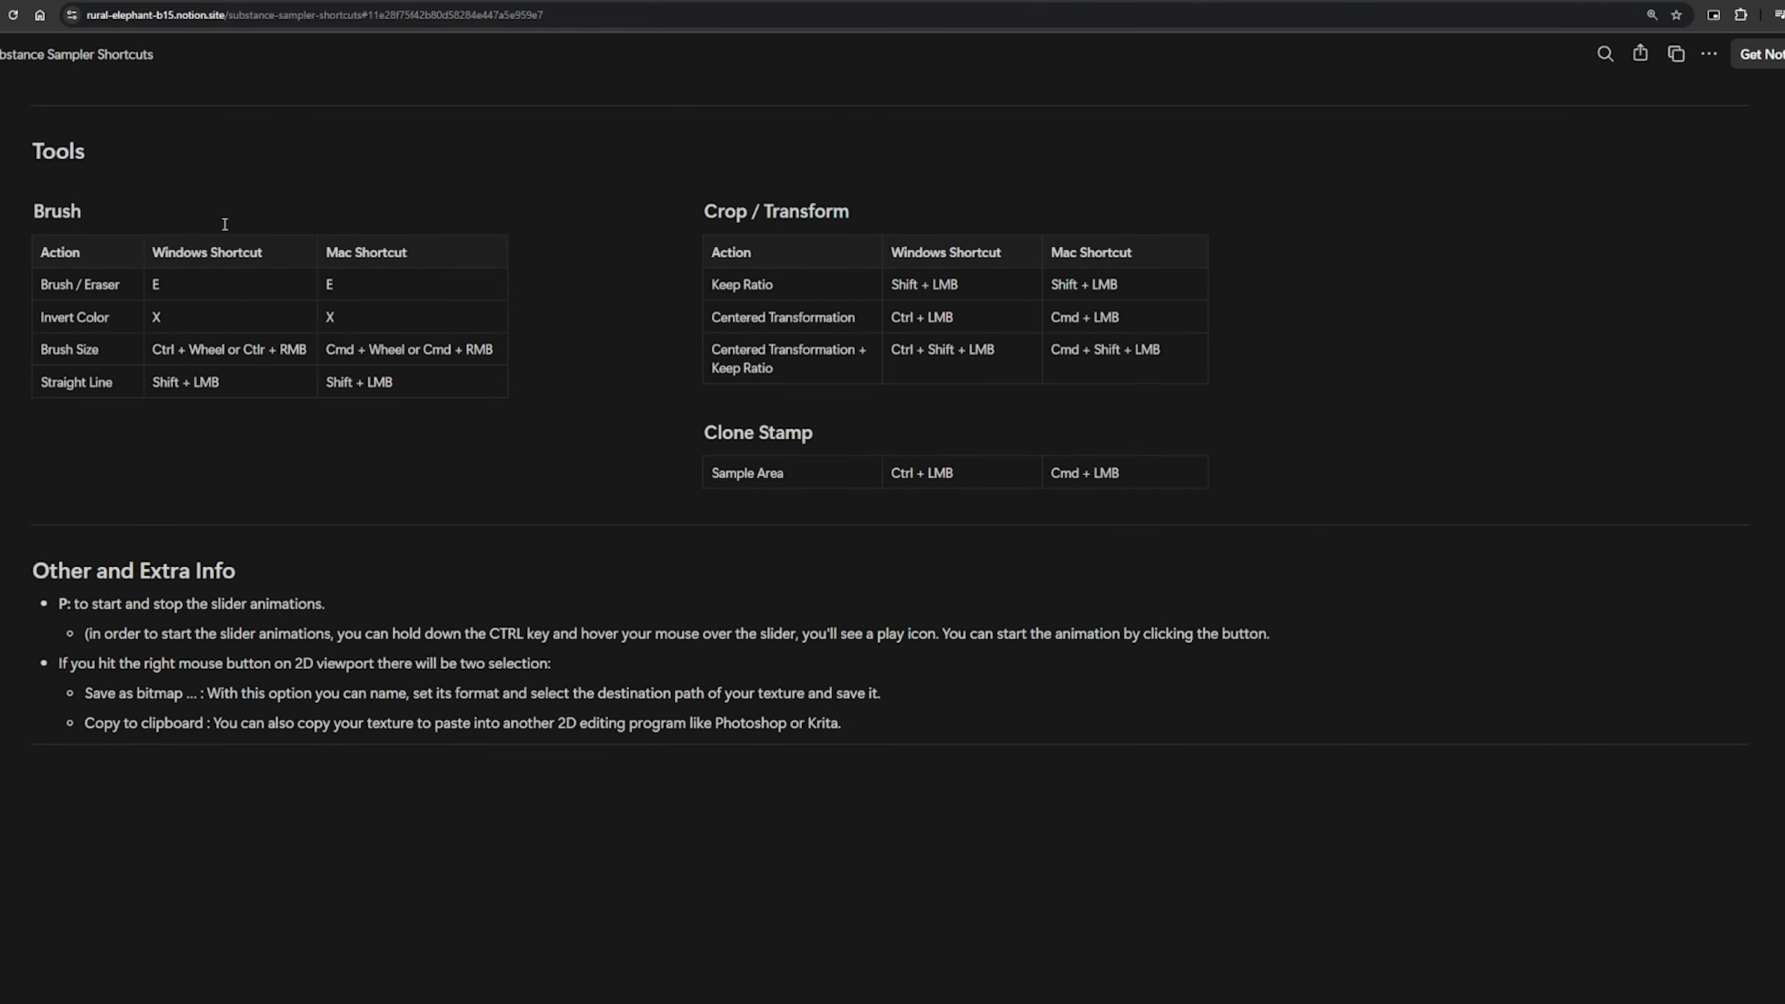
mouse_move(1752, 279)
click(1652, 239)
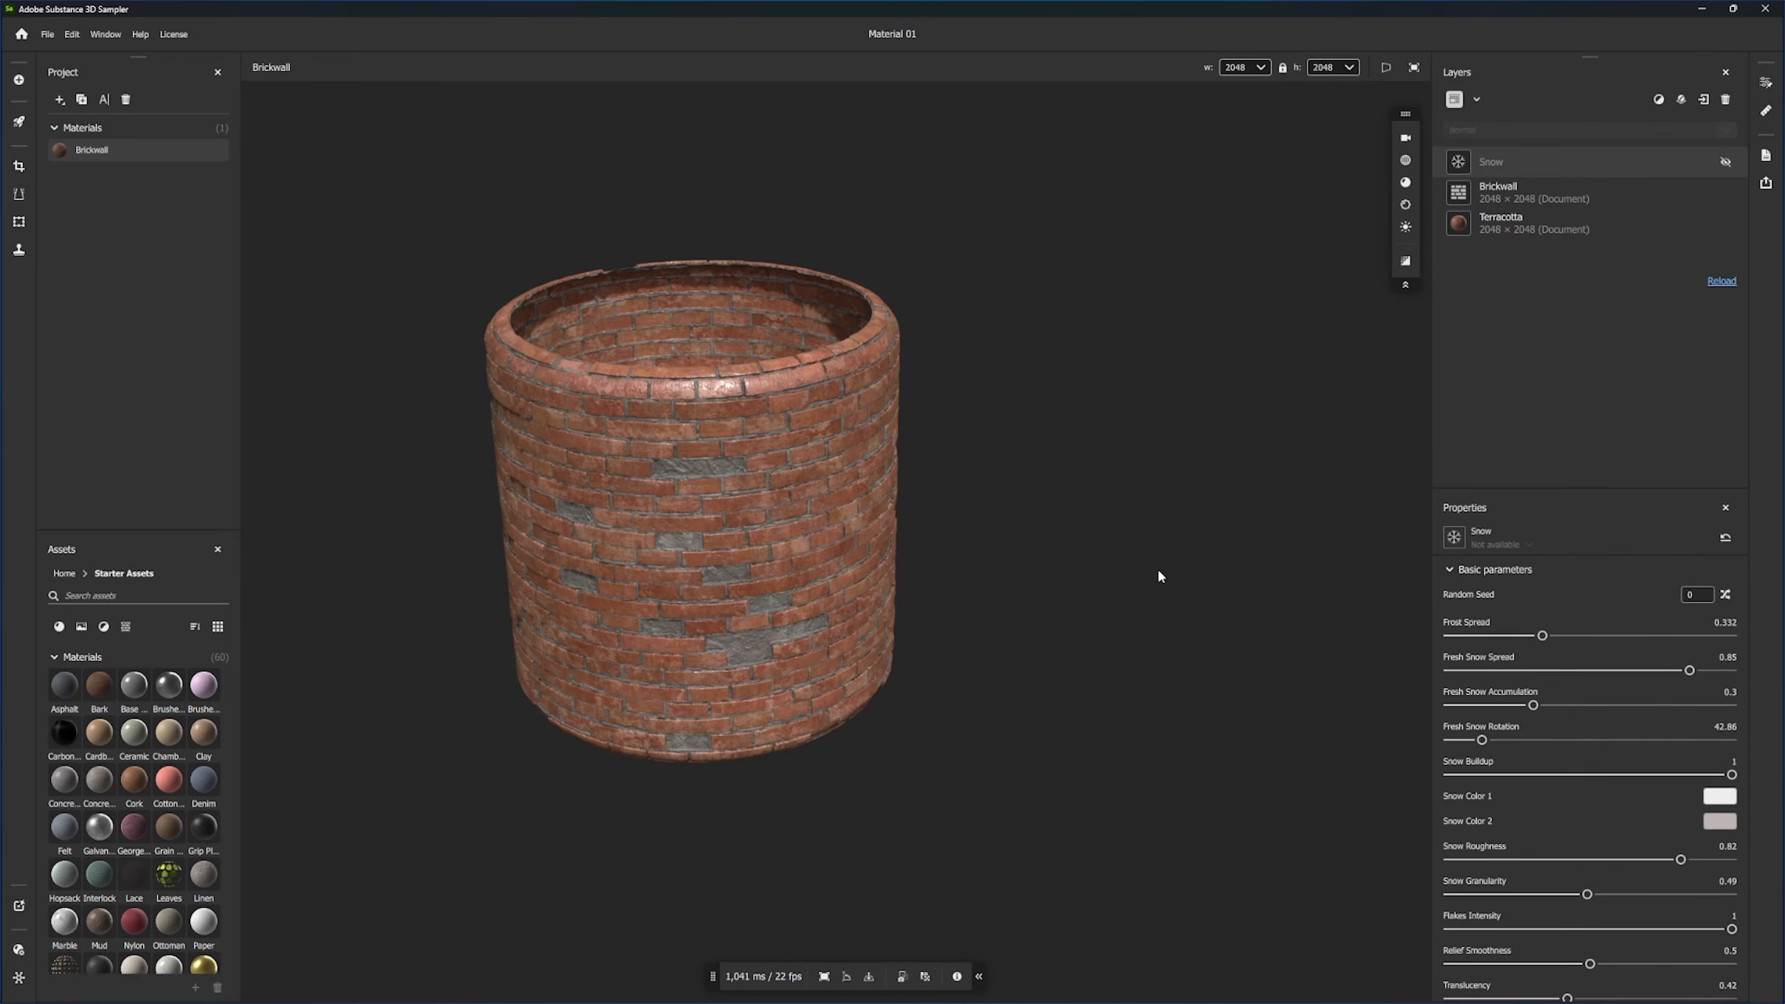
- Focus the 3D view in Substance 3D Sampler on the whole brick cylinder
key(f)
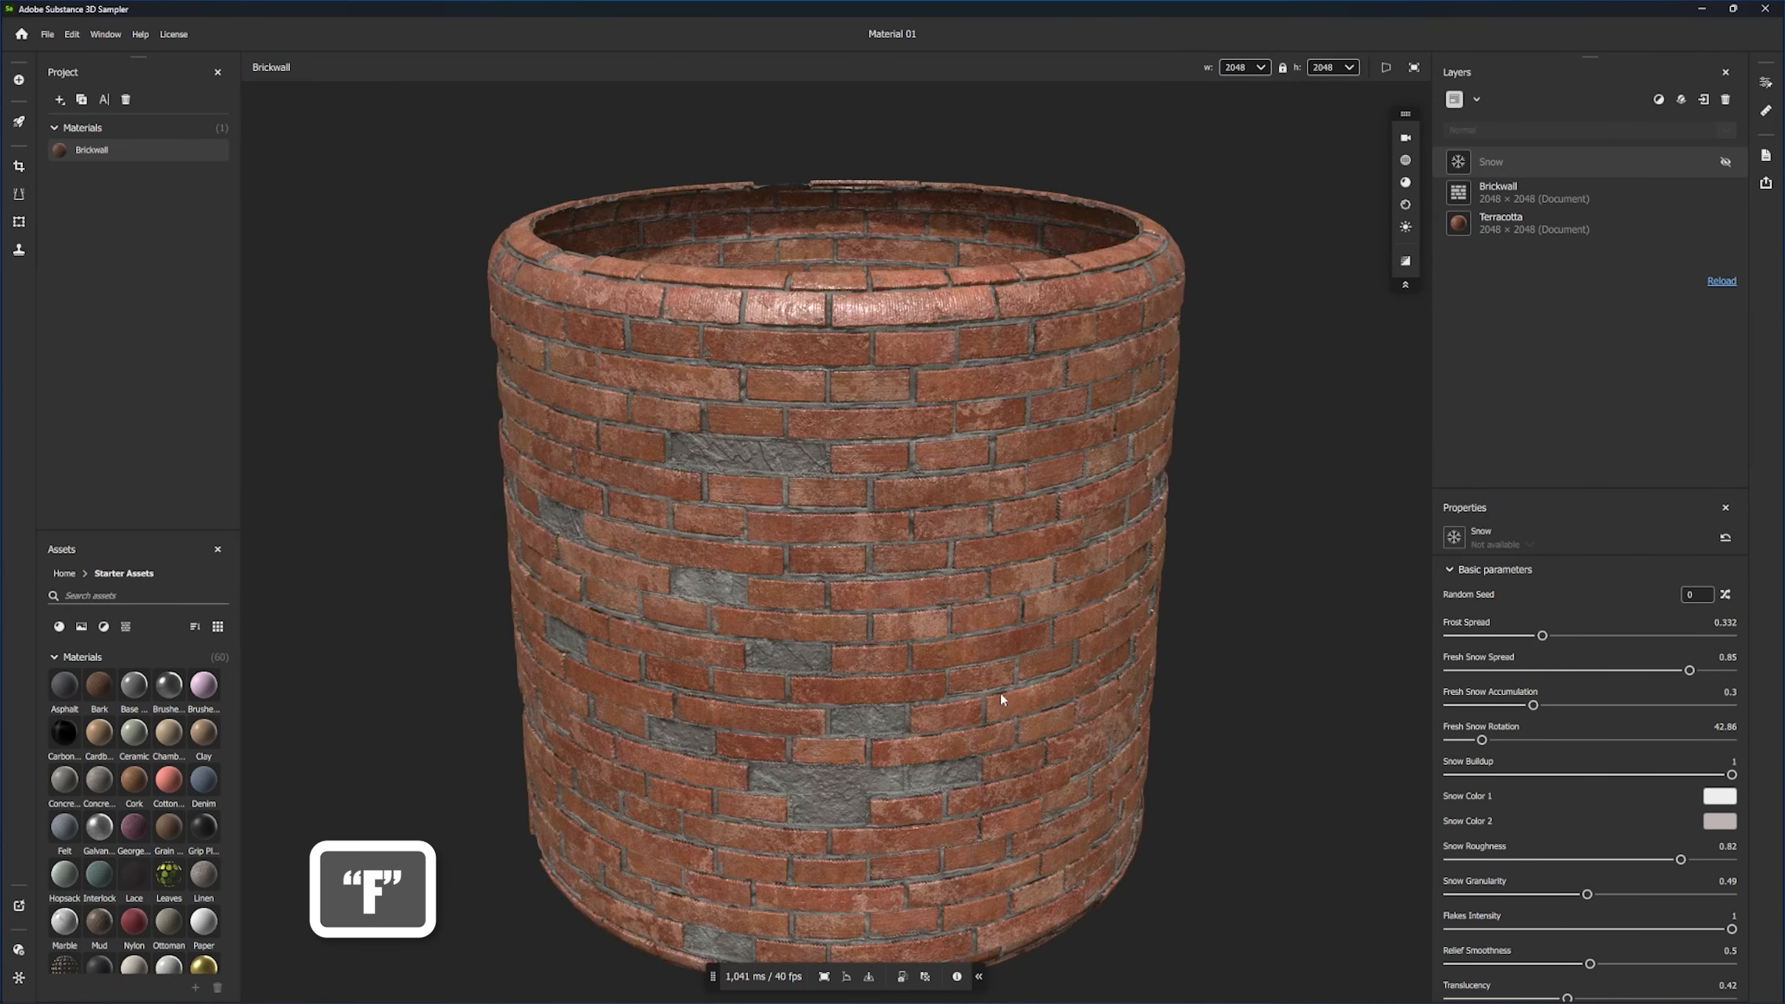
click(822, 976)
scroll(859, 788, up, 1)
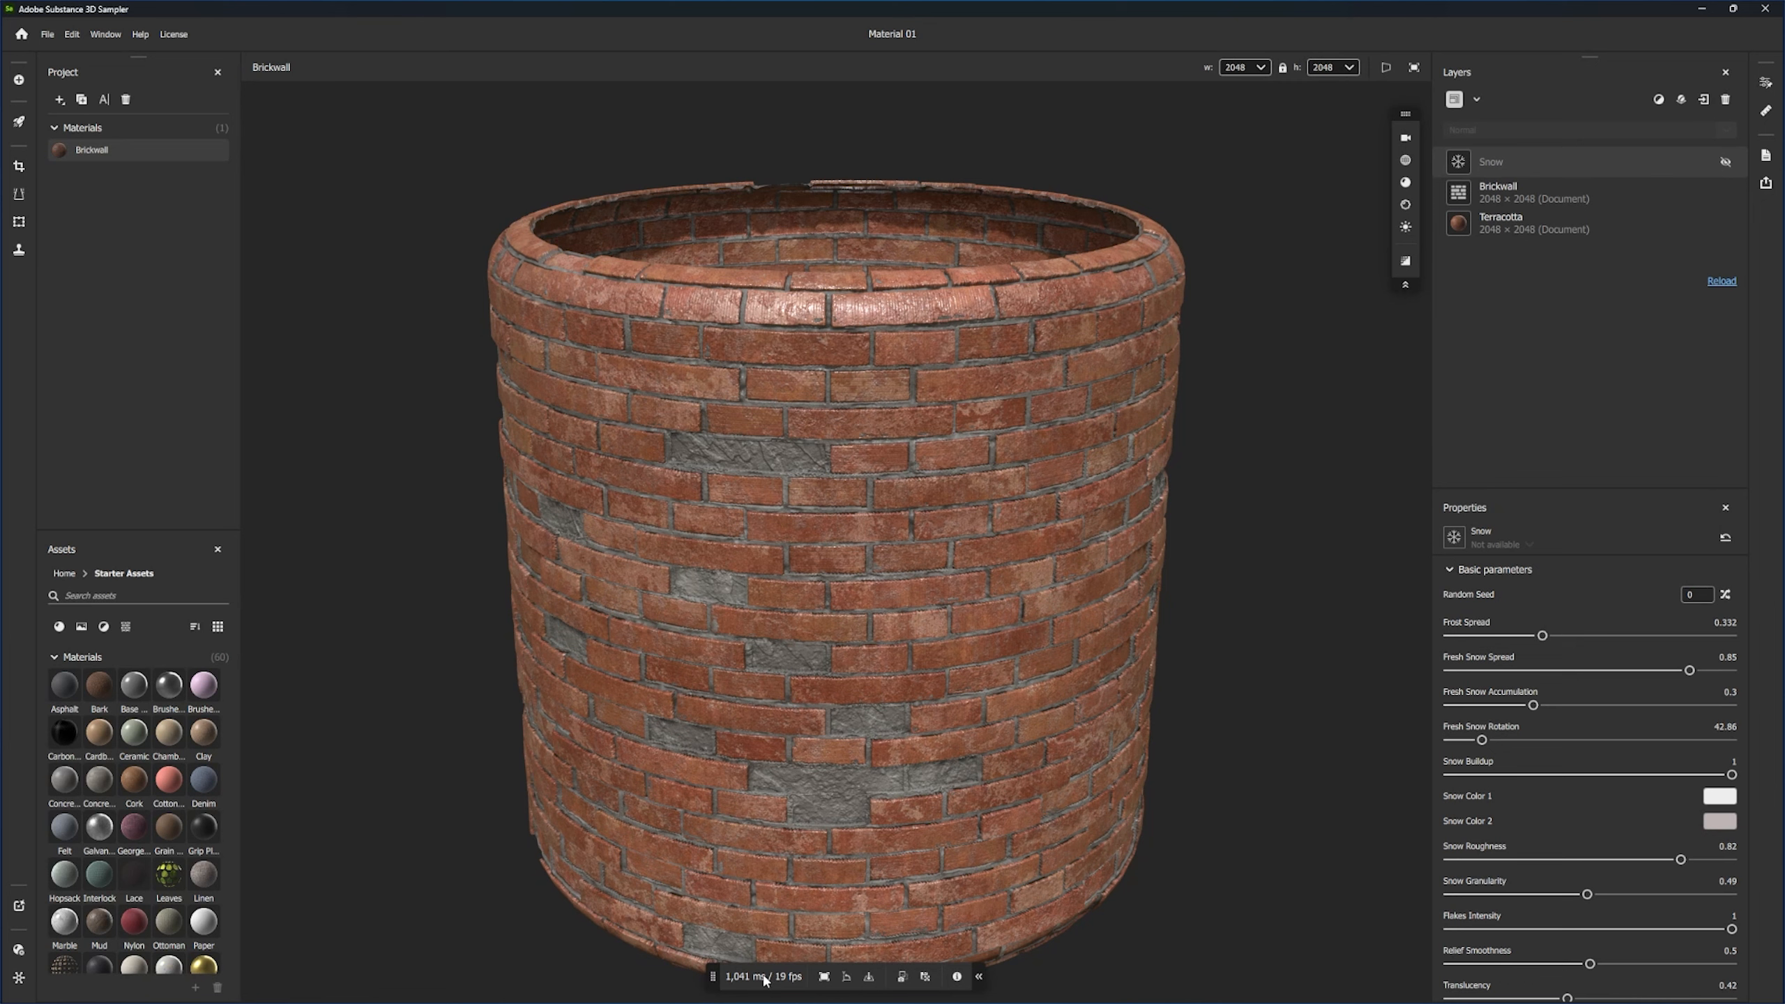
- Collapse and expand the viewport statistics toolbar, try moving it slightly higher, and return it to its place
click(979, 976)
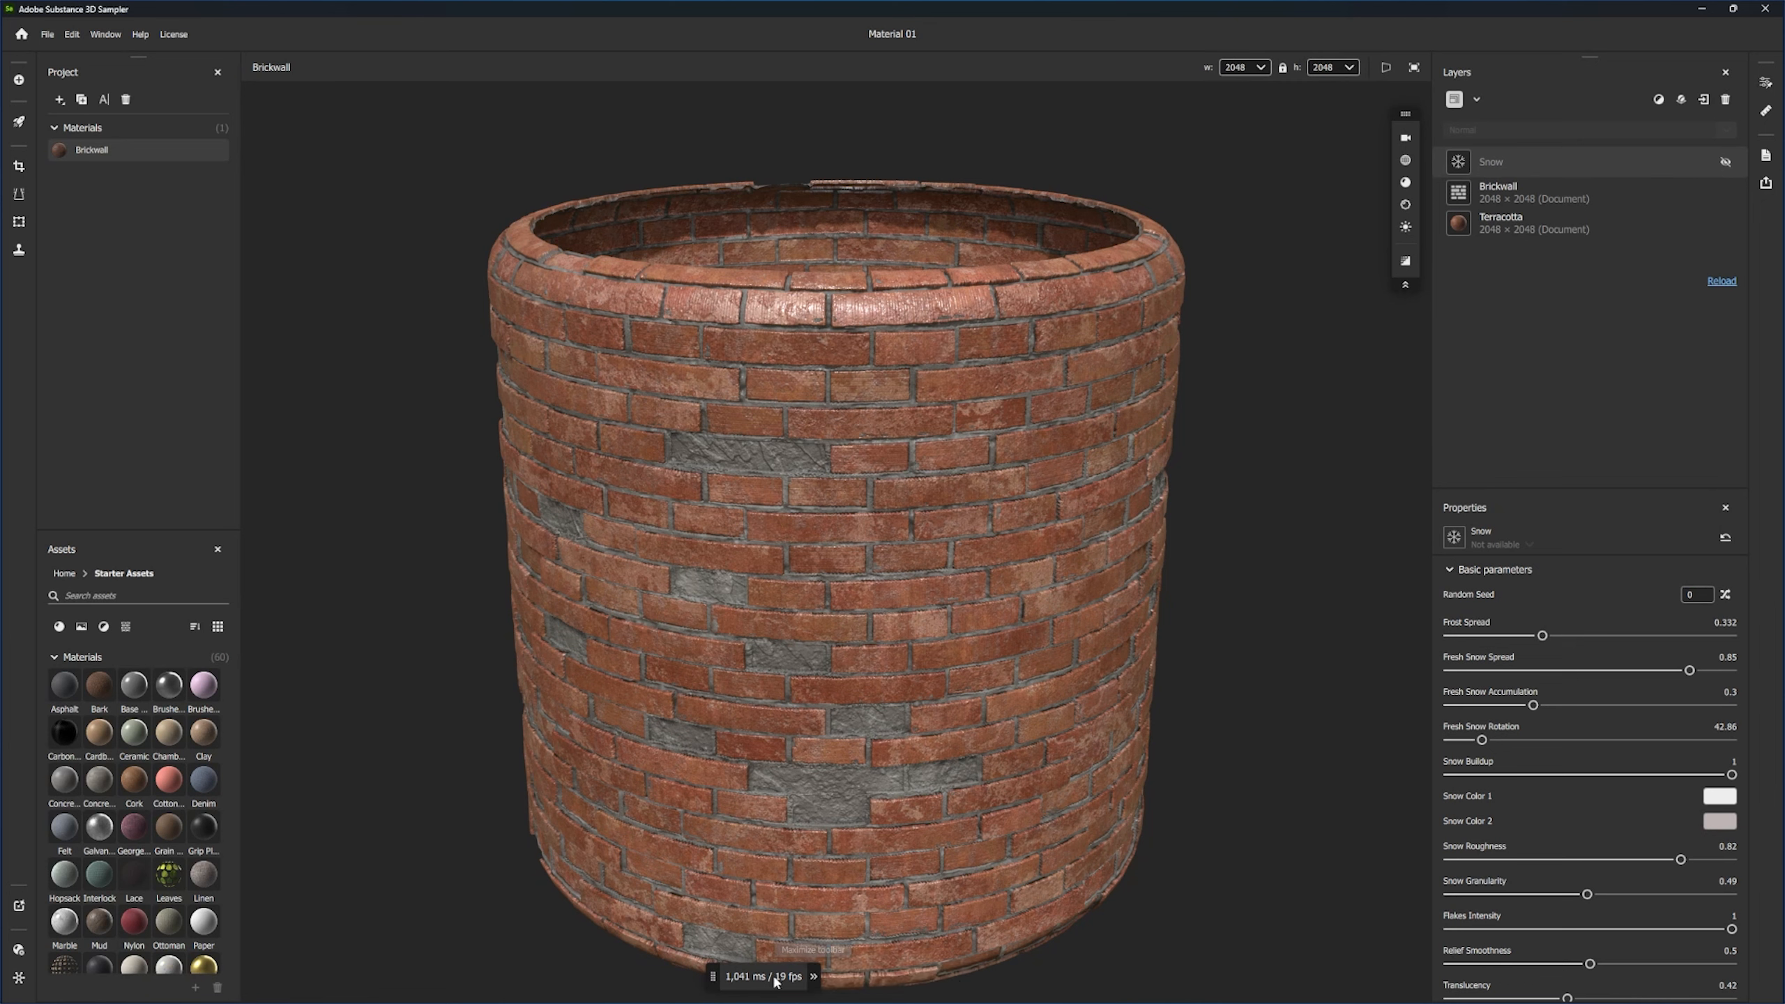
click(813, 976)
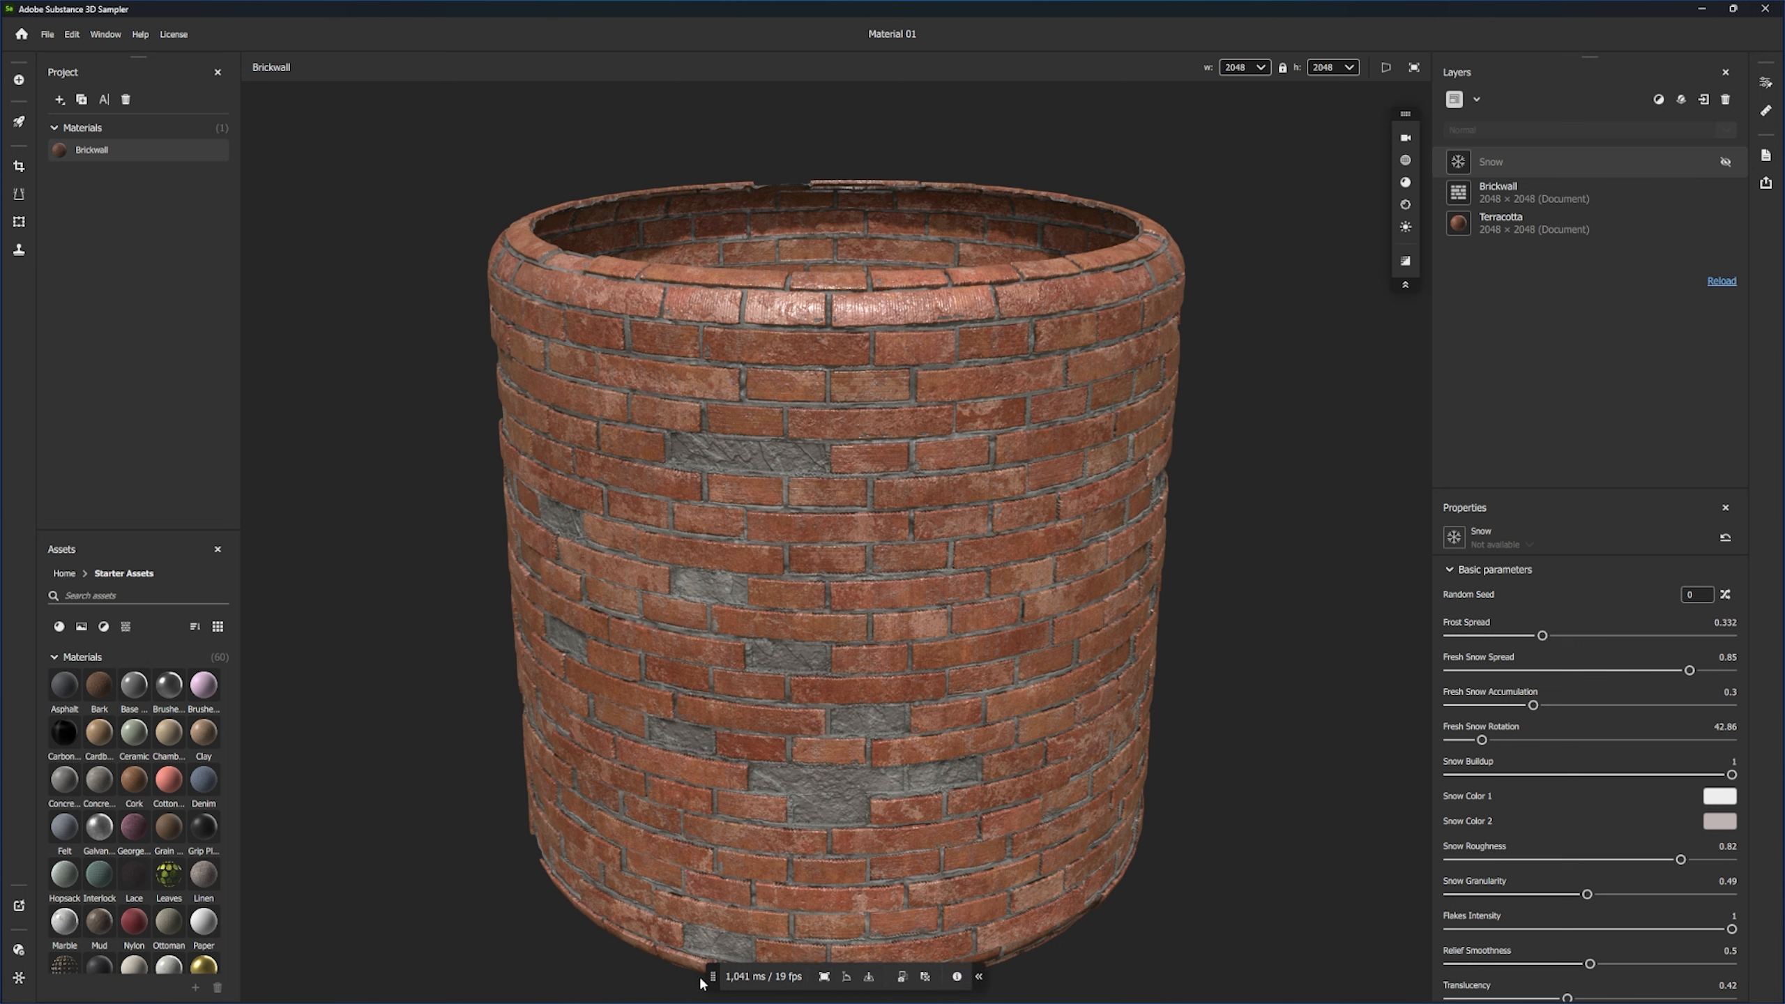
drag(717, 978, 711, 946)
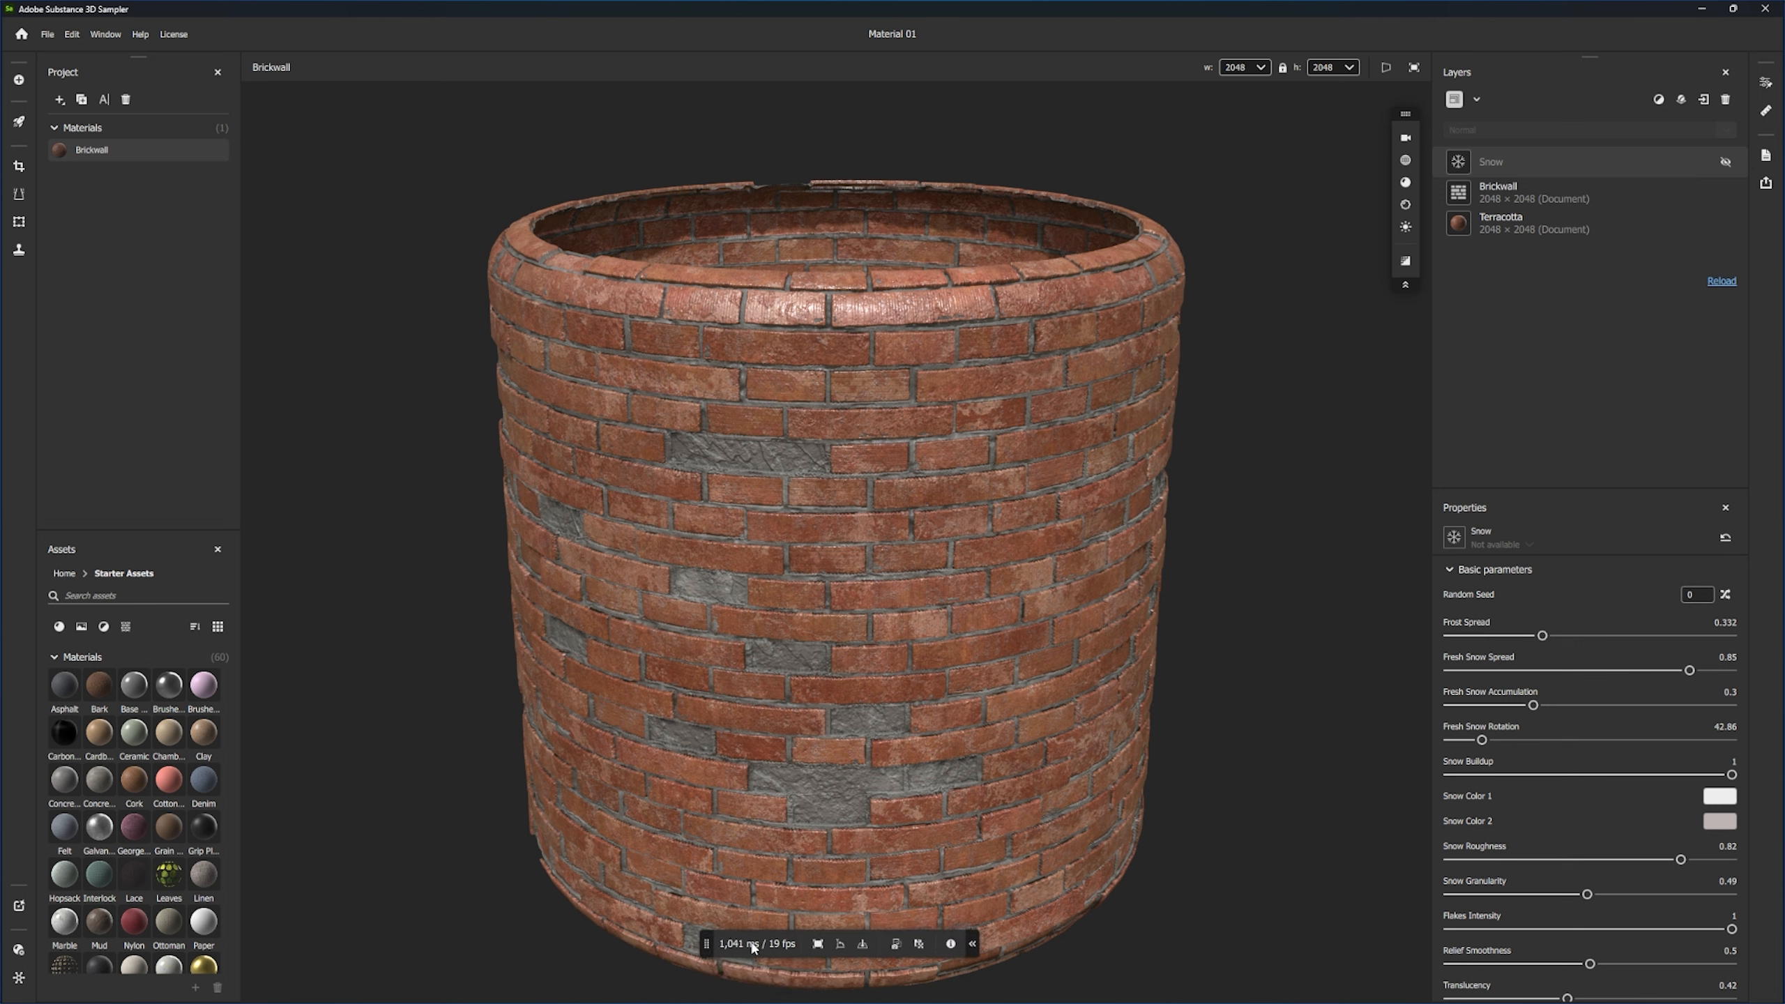
drag(706, 944, 710, 983)
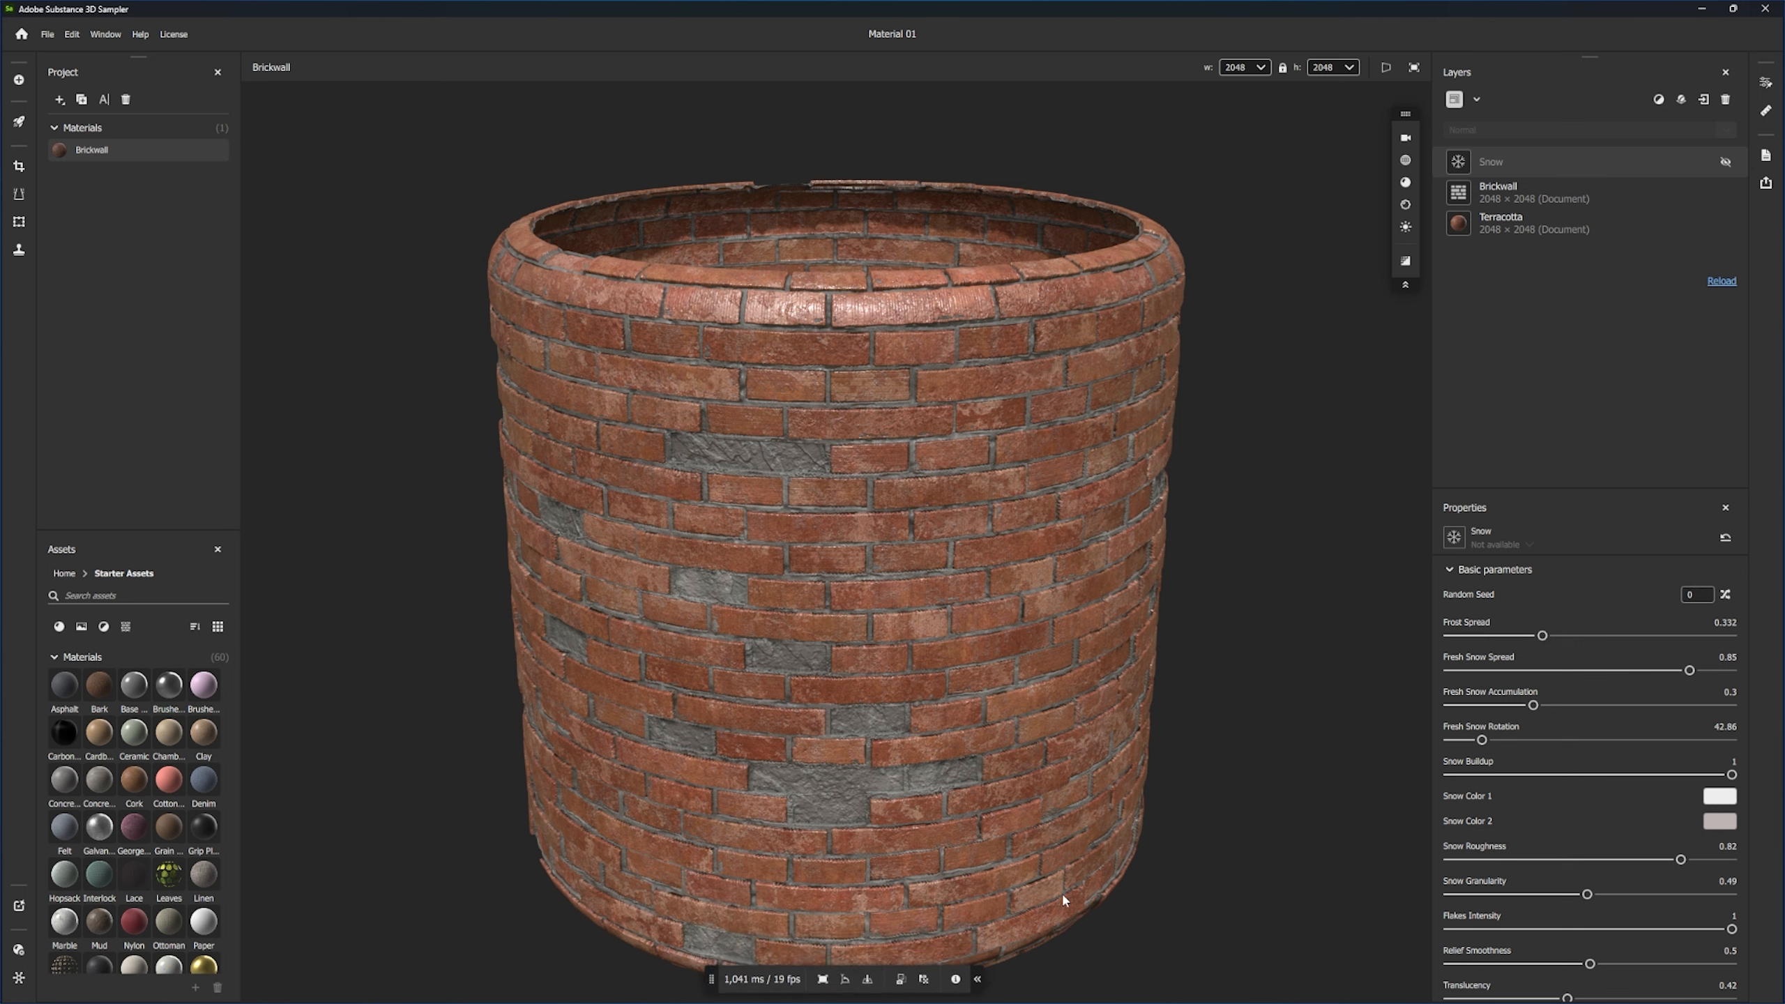
key(shift+f)
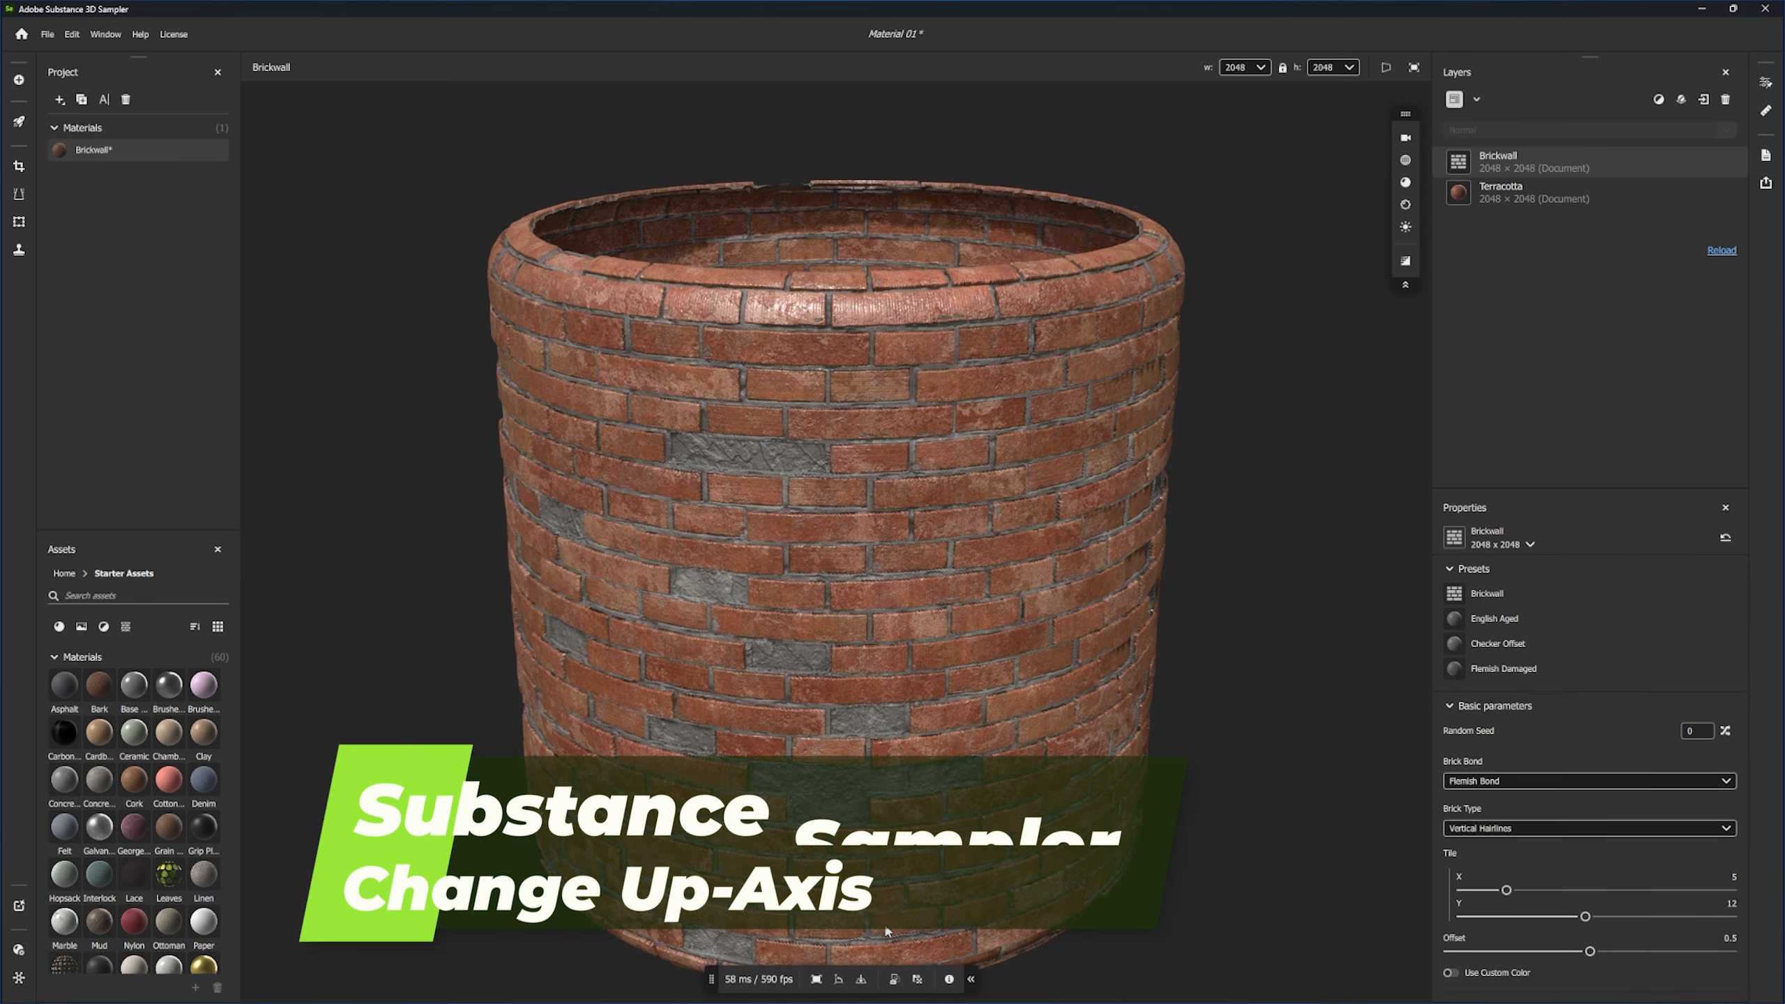
- Change the viewport's up-axis to Z up and center the reoriented cylinder in view
click(837, 979)
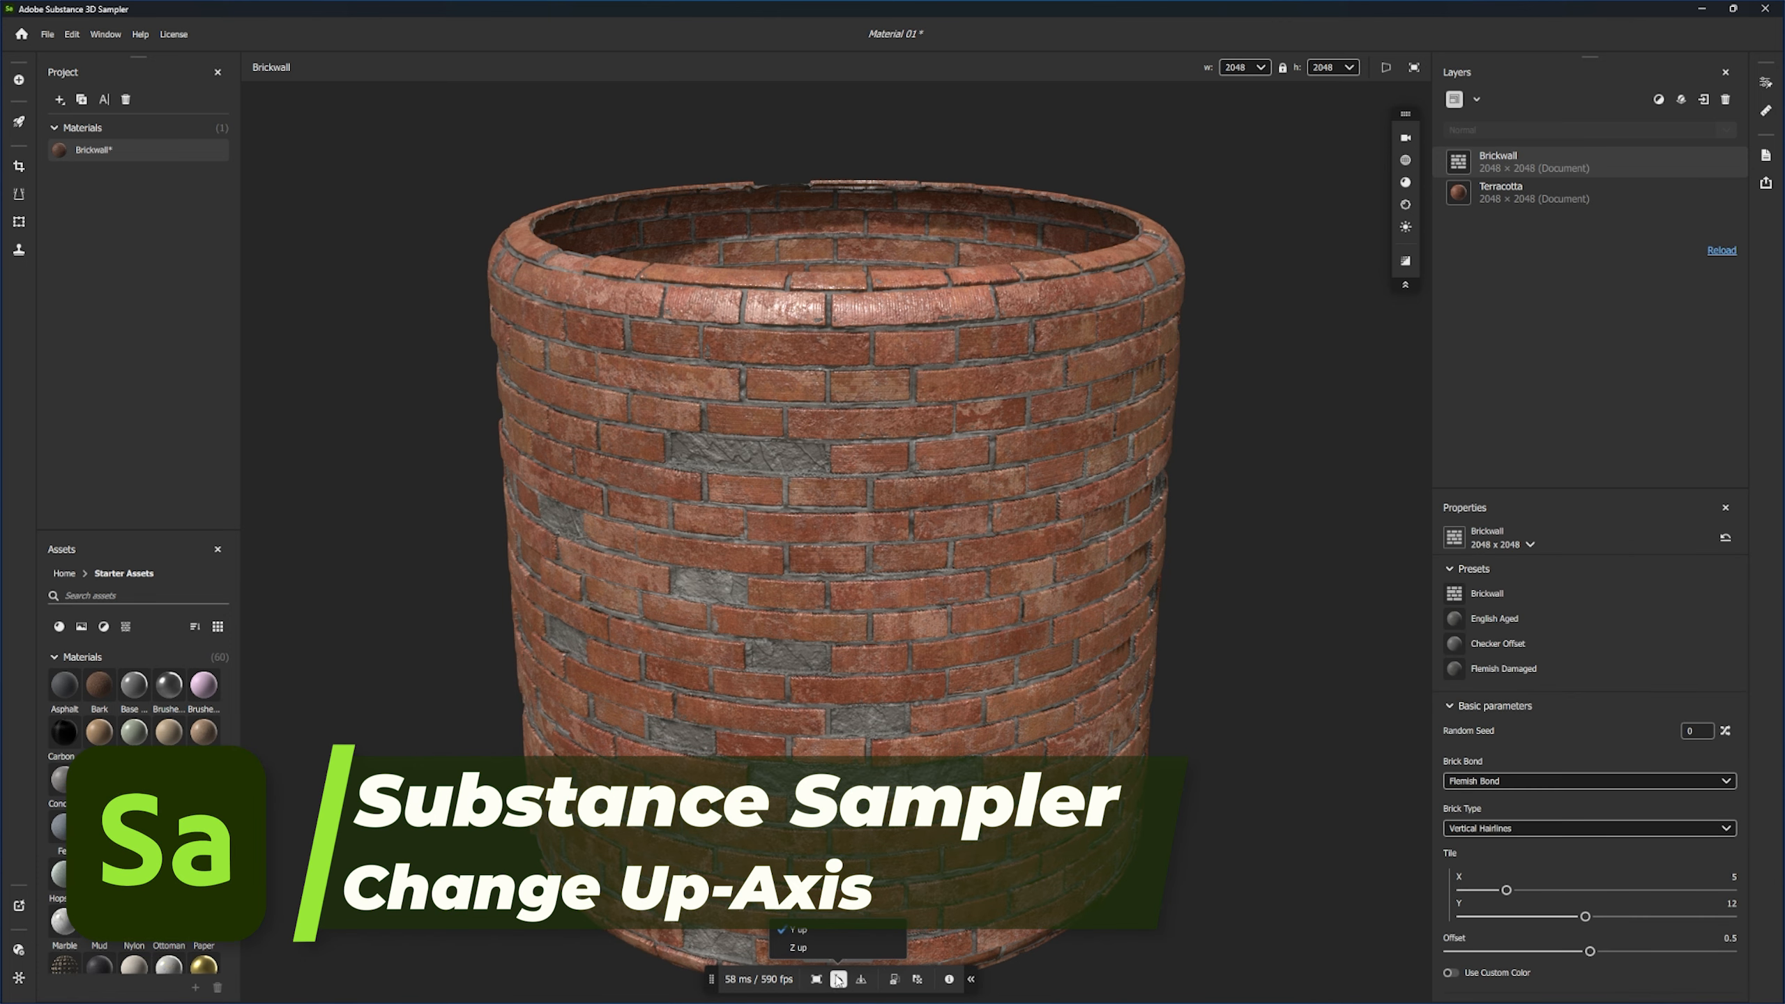
click(850, 943)
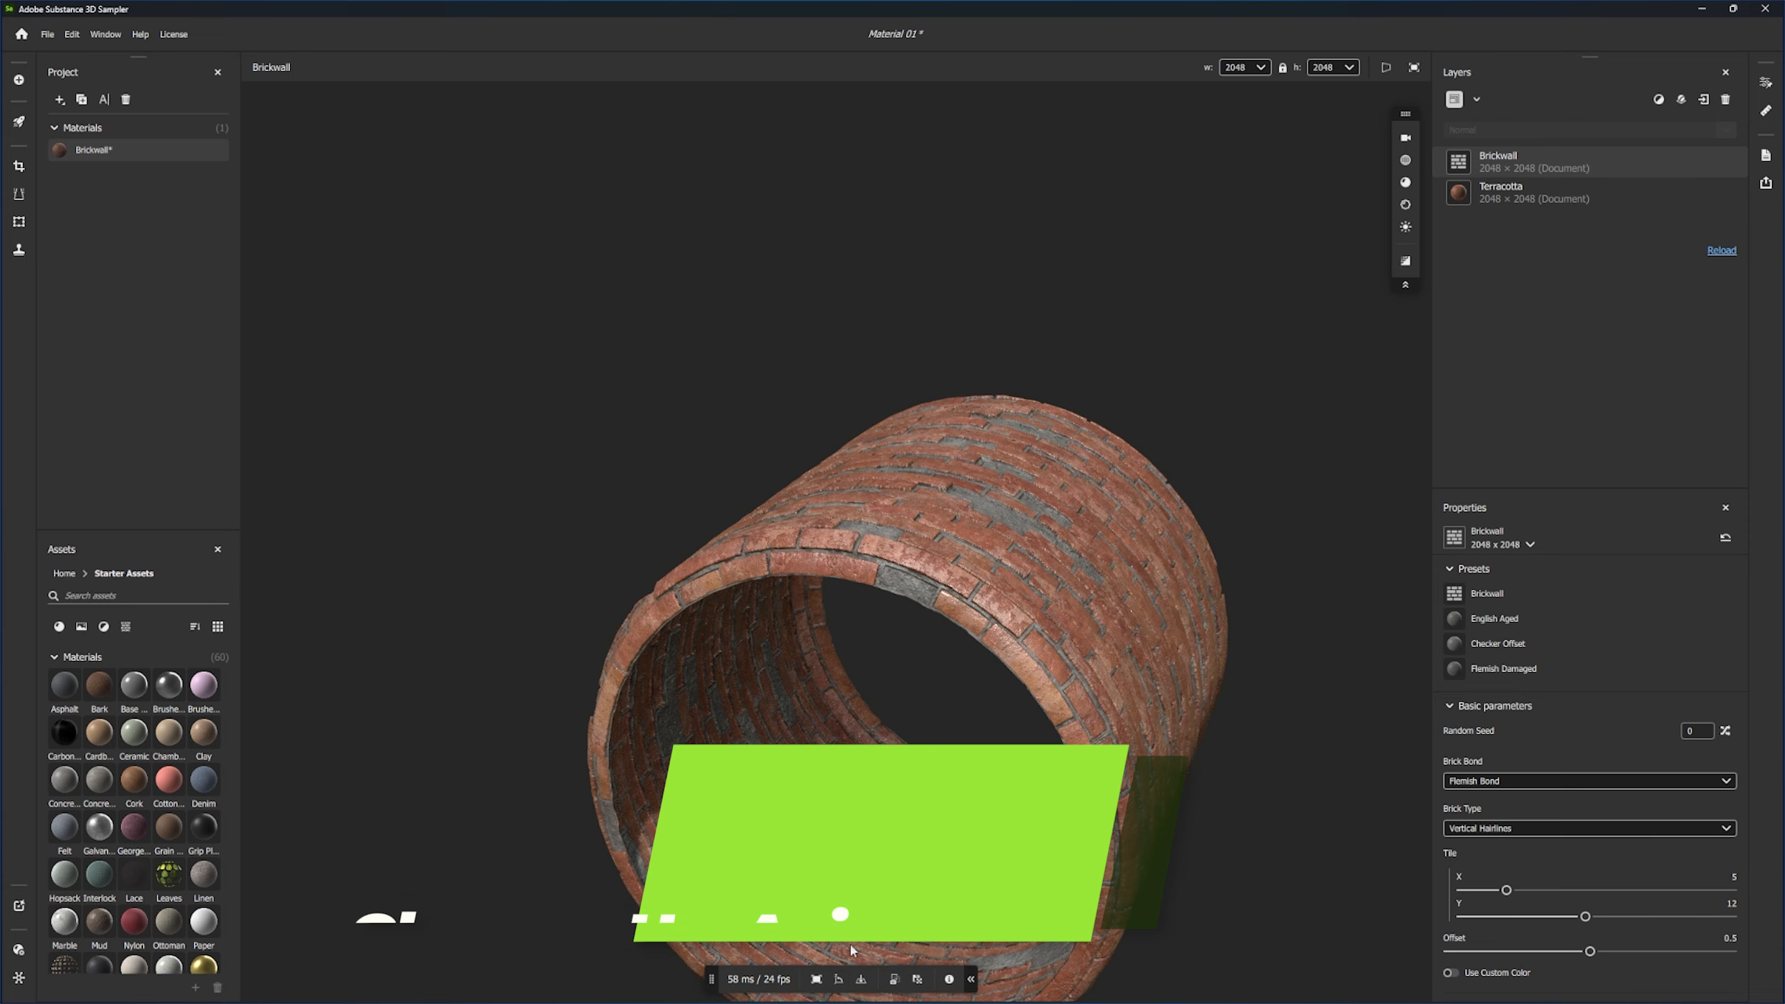
drag(1154, 795, 1127, 789)
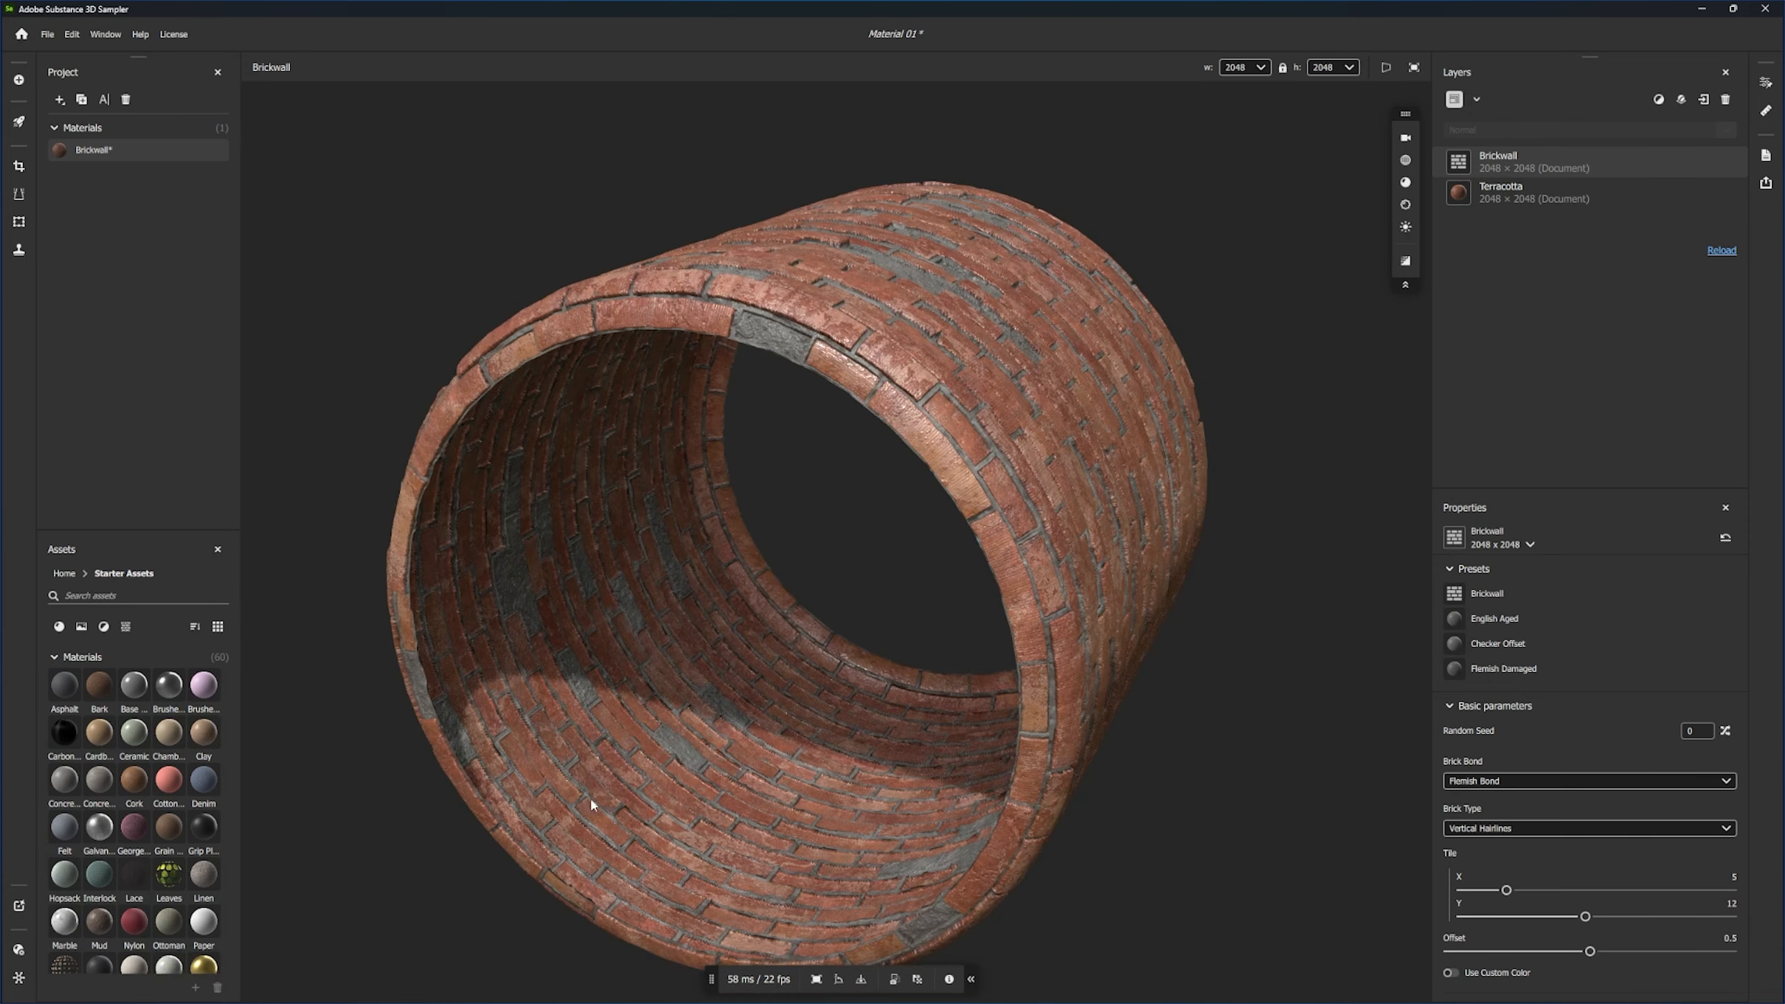
- Examine the brick surface up close and rotate the environment lighting around the cylinder
drag(1083, 697, 597, 682)
scroll(632, 654, up, 5)
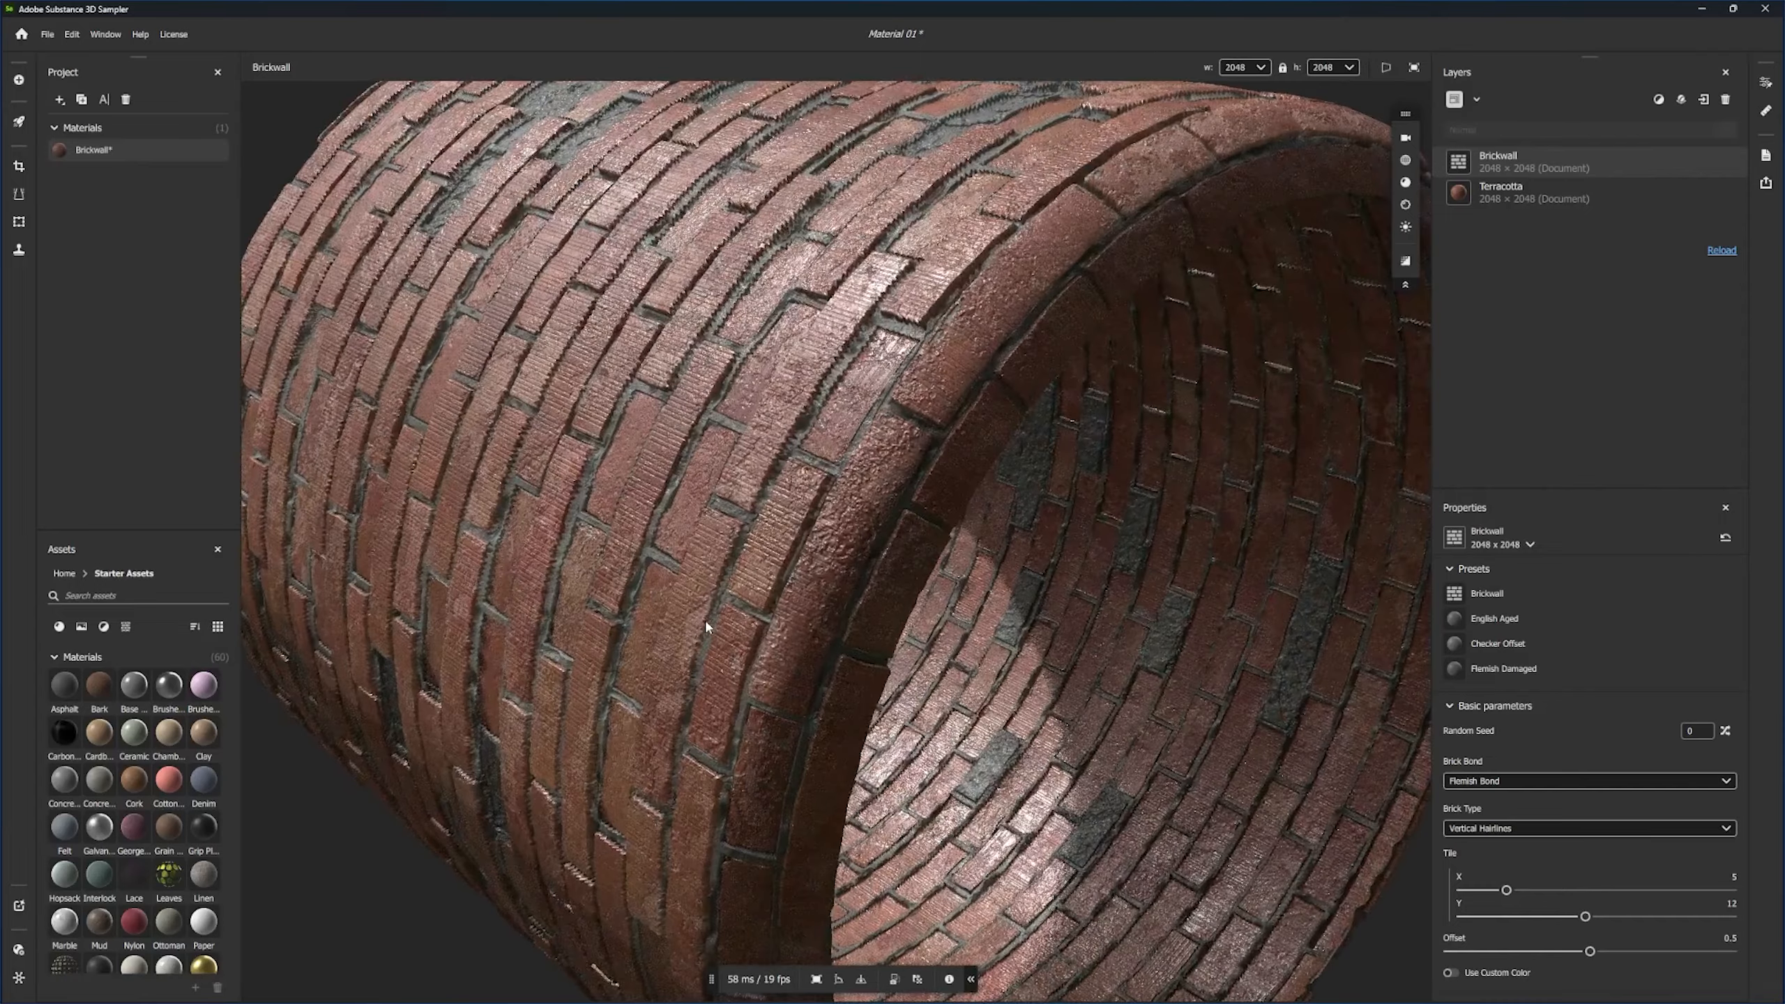
drag(704, 618, 1087, 726)
shift+right_drag(1088, 728, 819, 741)
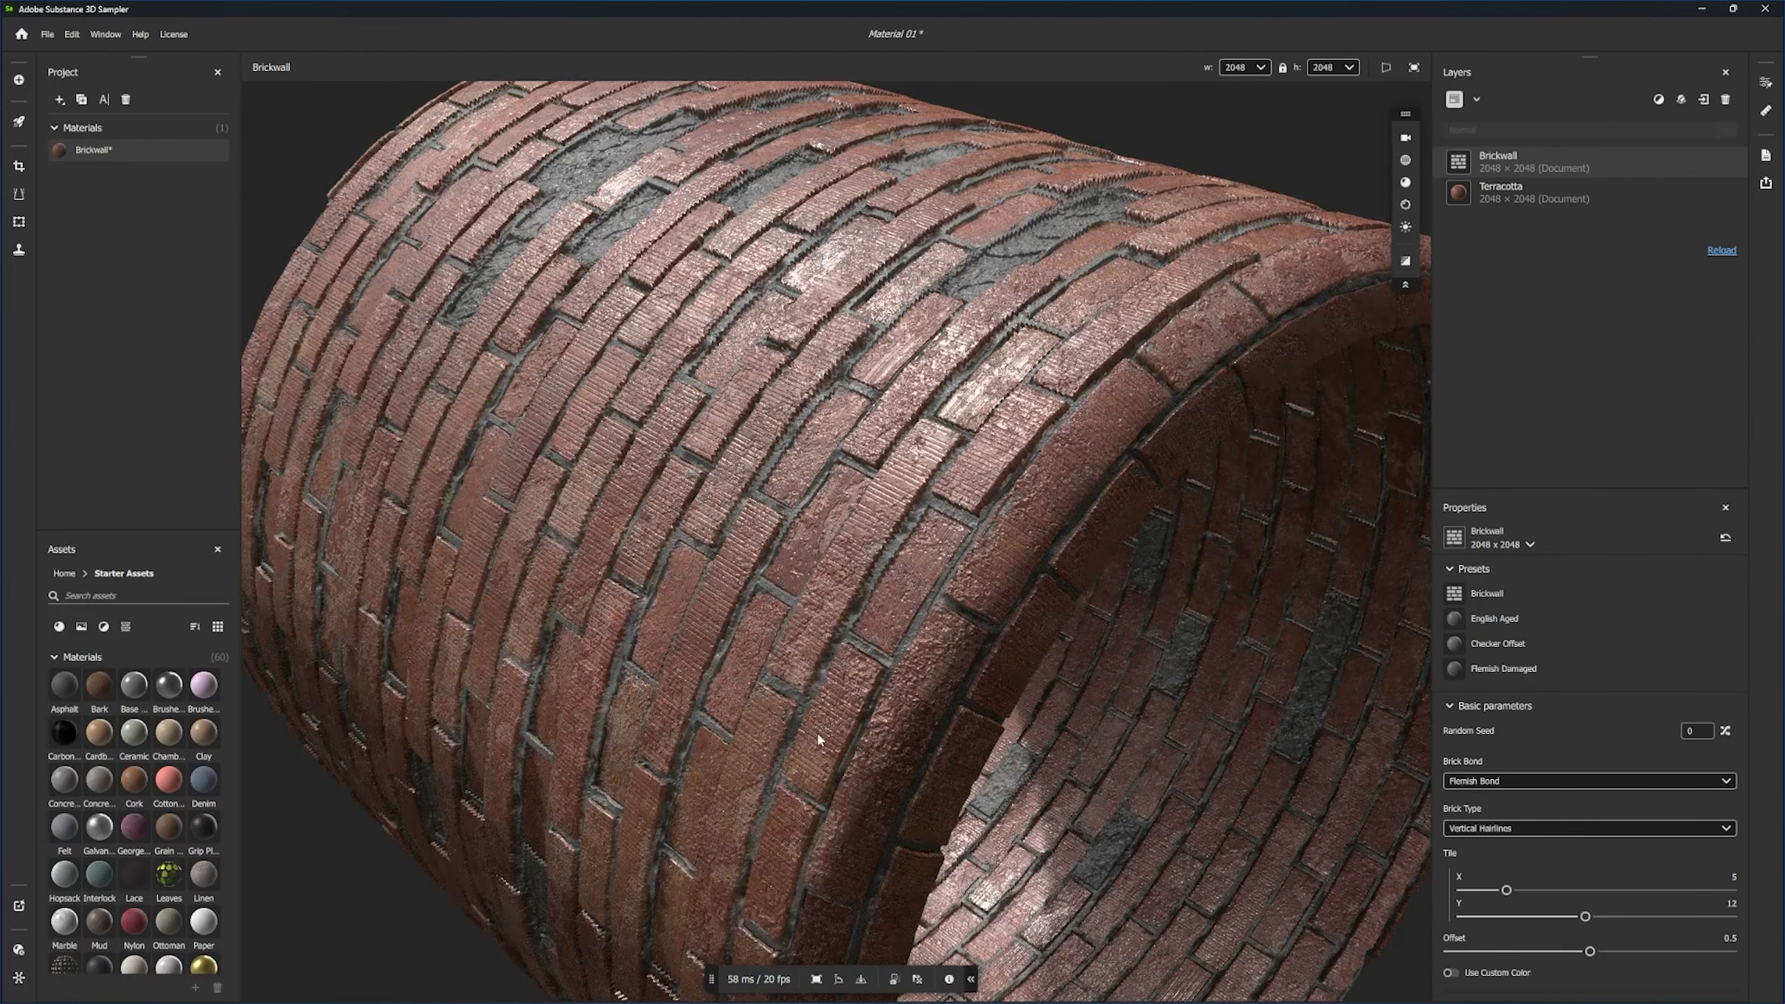
- Add a Water filter on top of the Brickwall layer
key(space)
text(water)
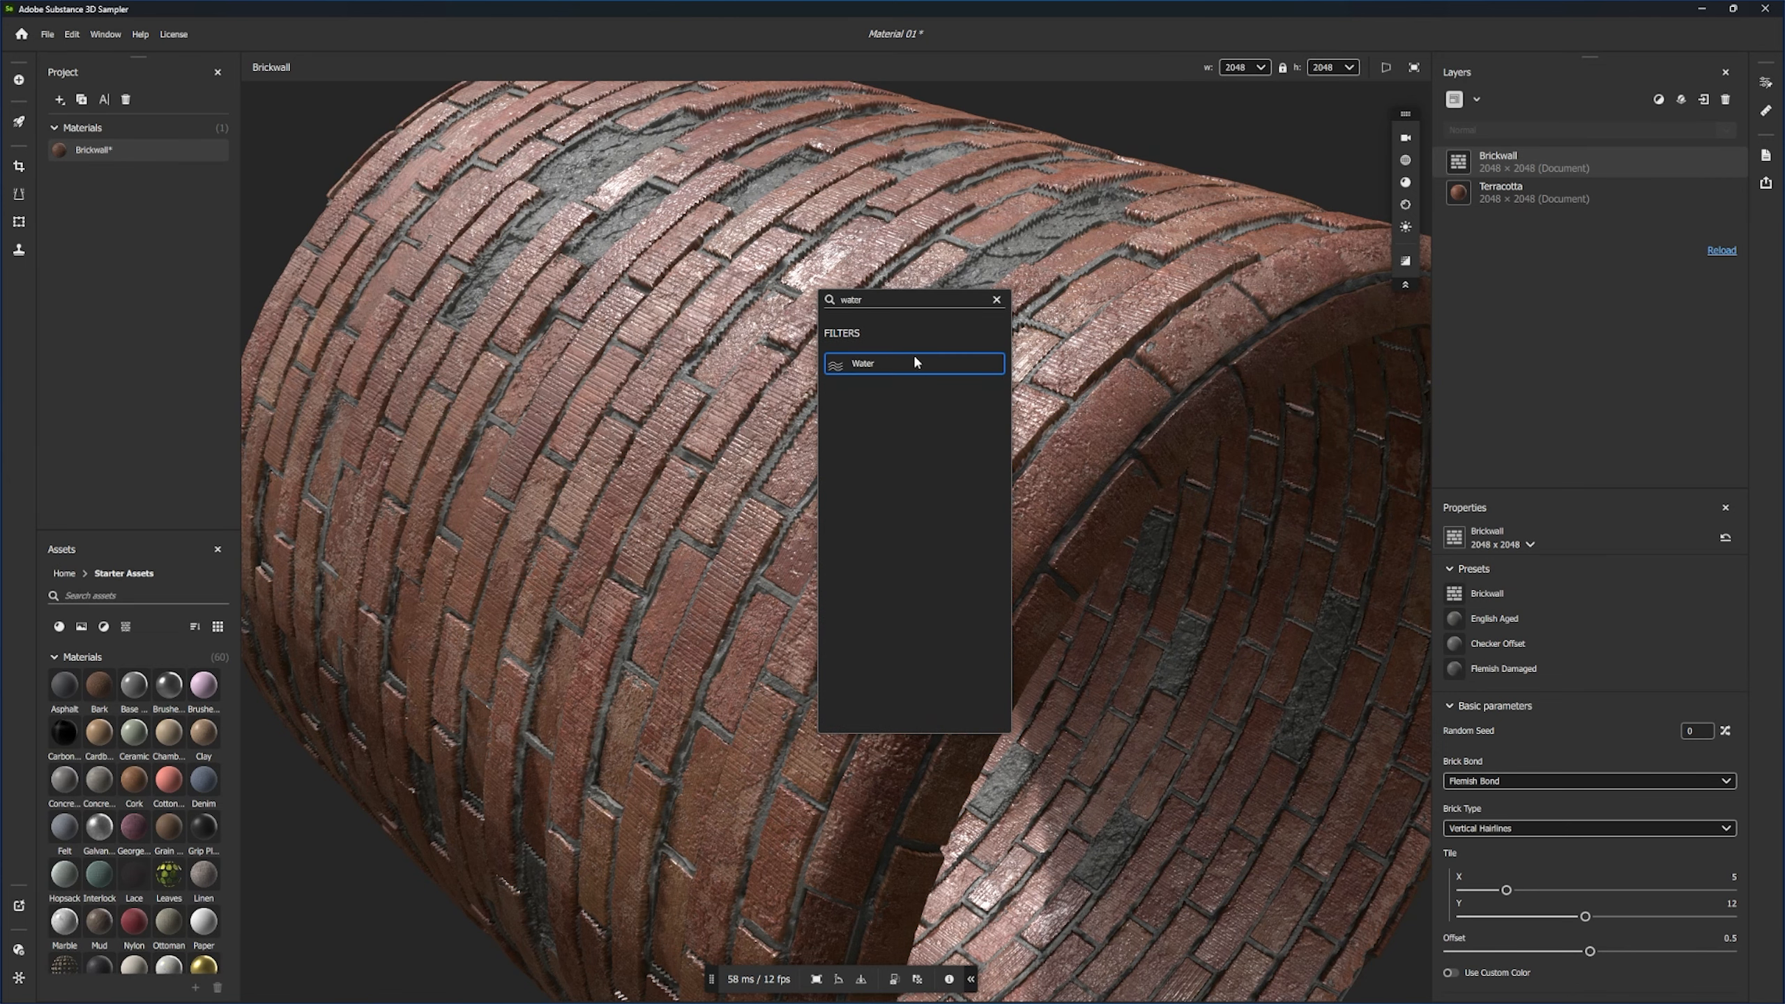
click(915, 364)
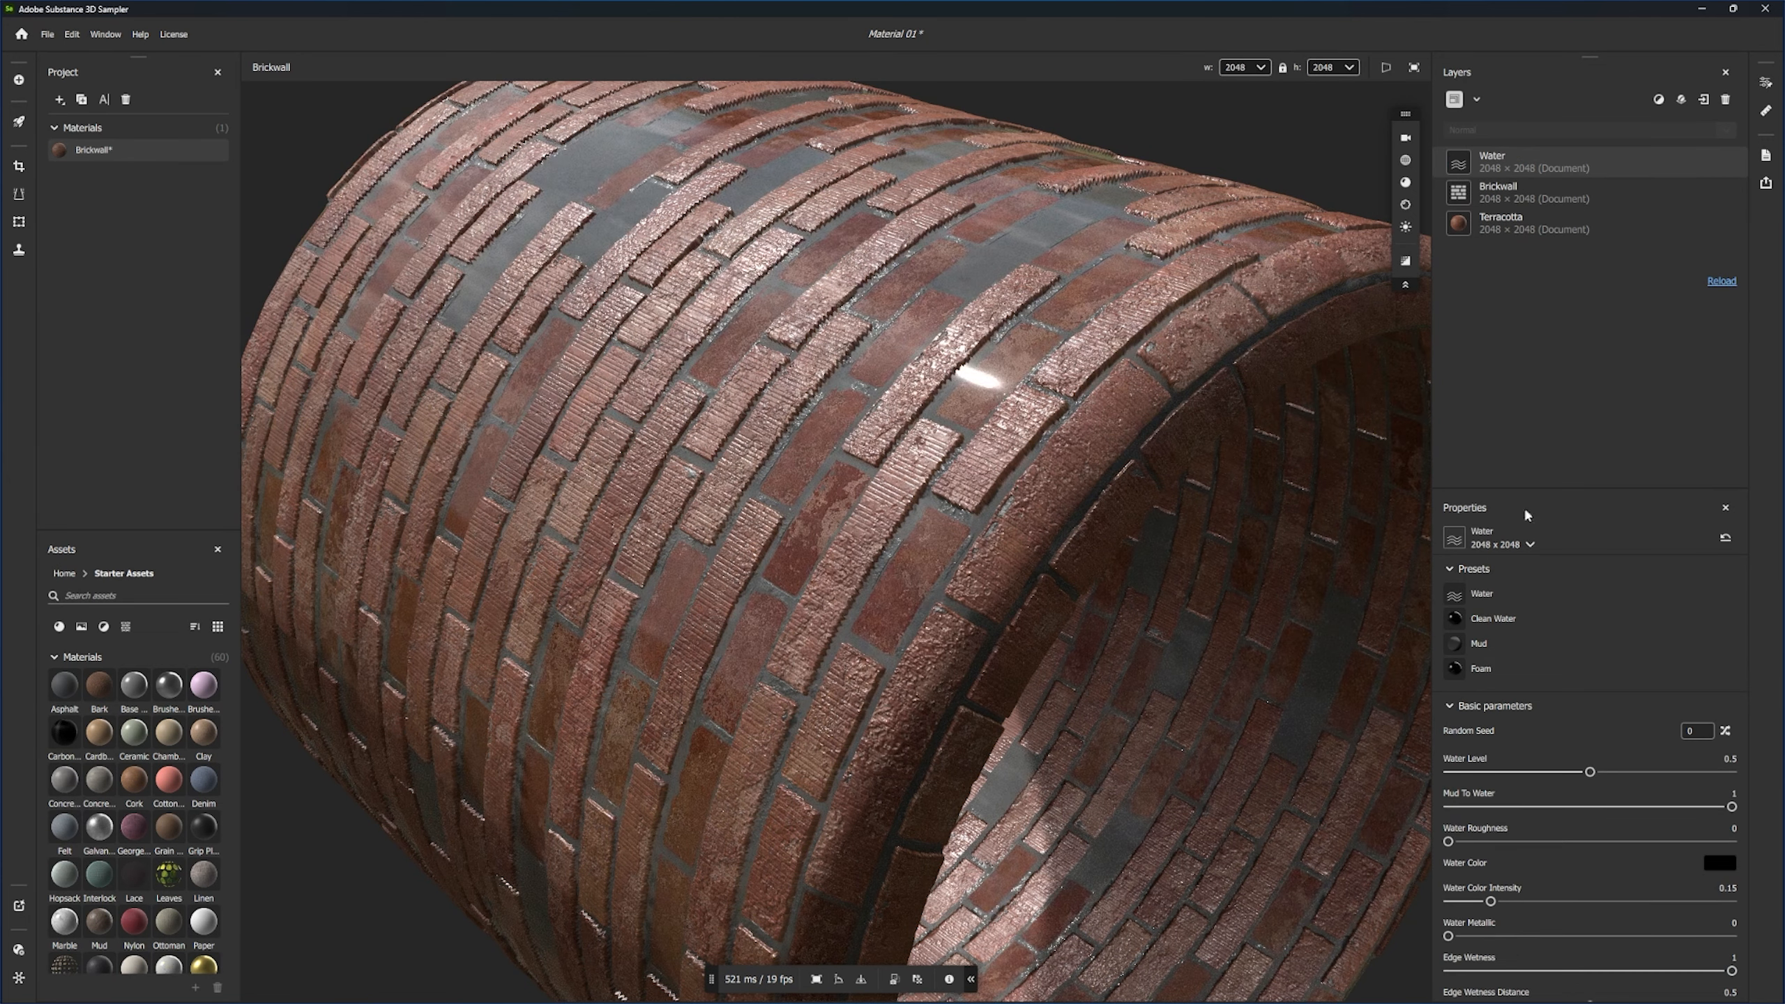
- Try the Water filter's Mud preset, apply its Foam preset instead, and inspect the bricks up close
click(1525, 643)
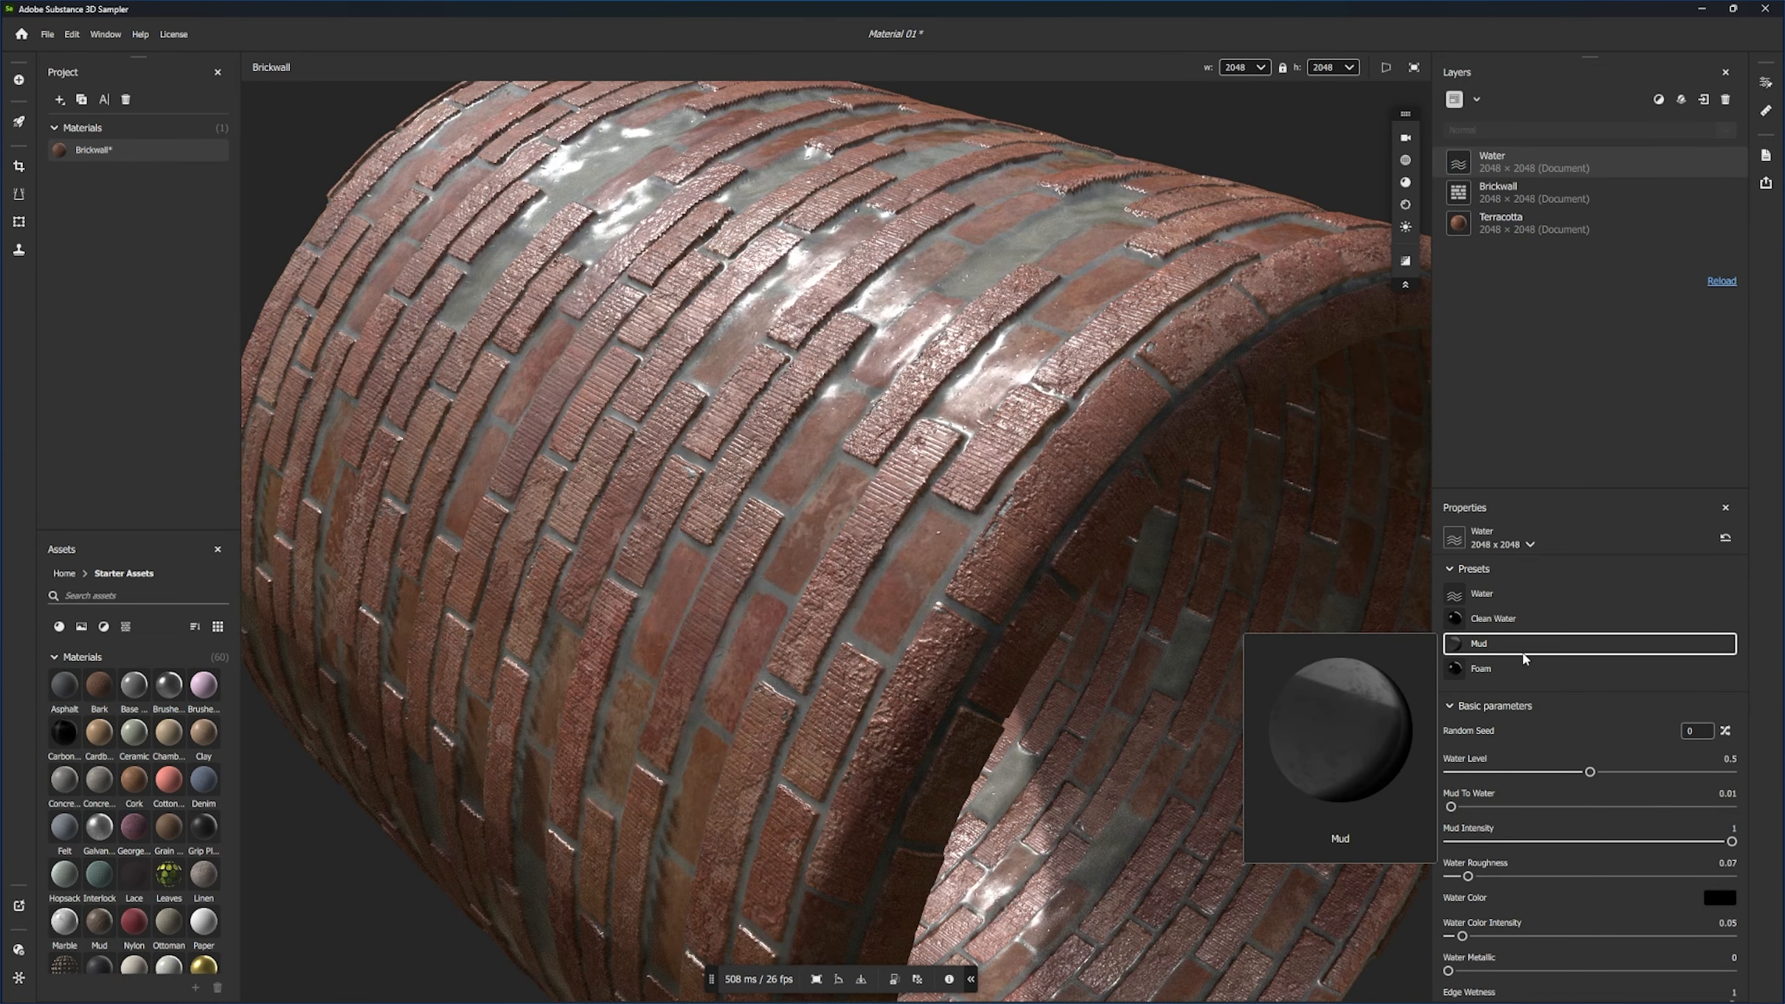
click(1521, 668)
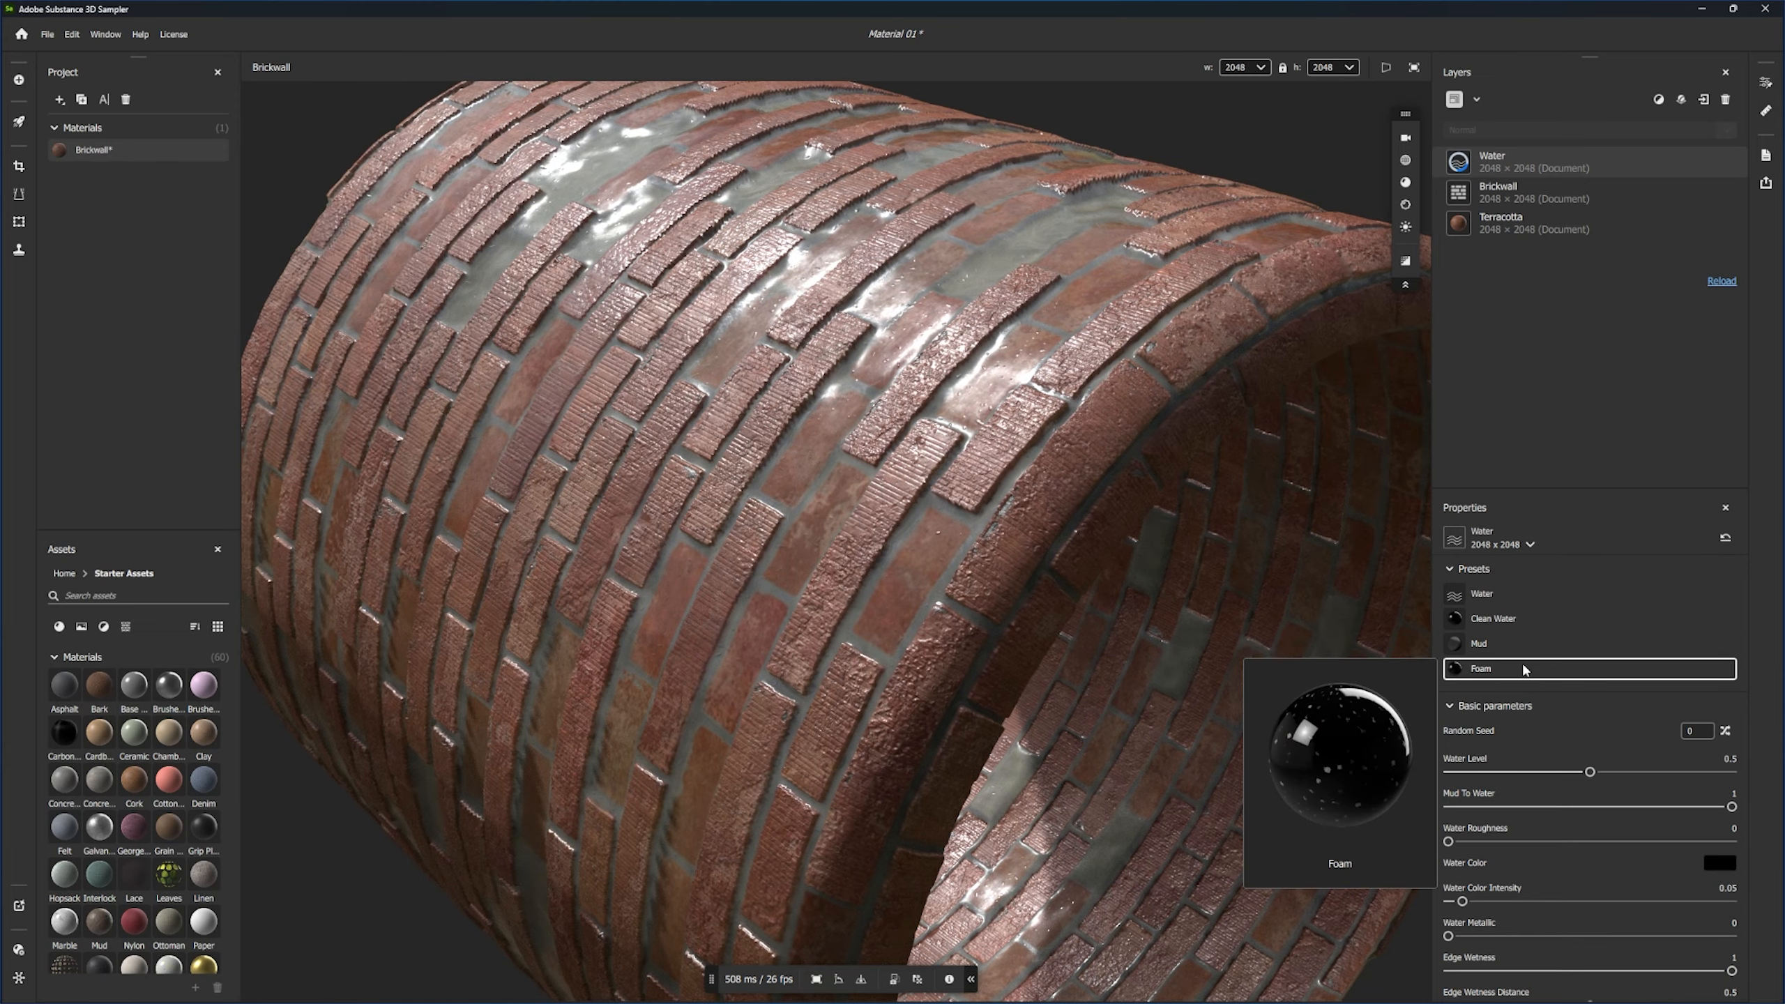
scroll(1028, 461, up, 5)
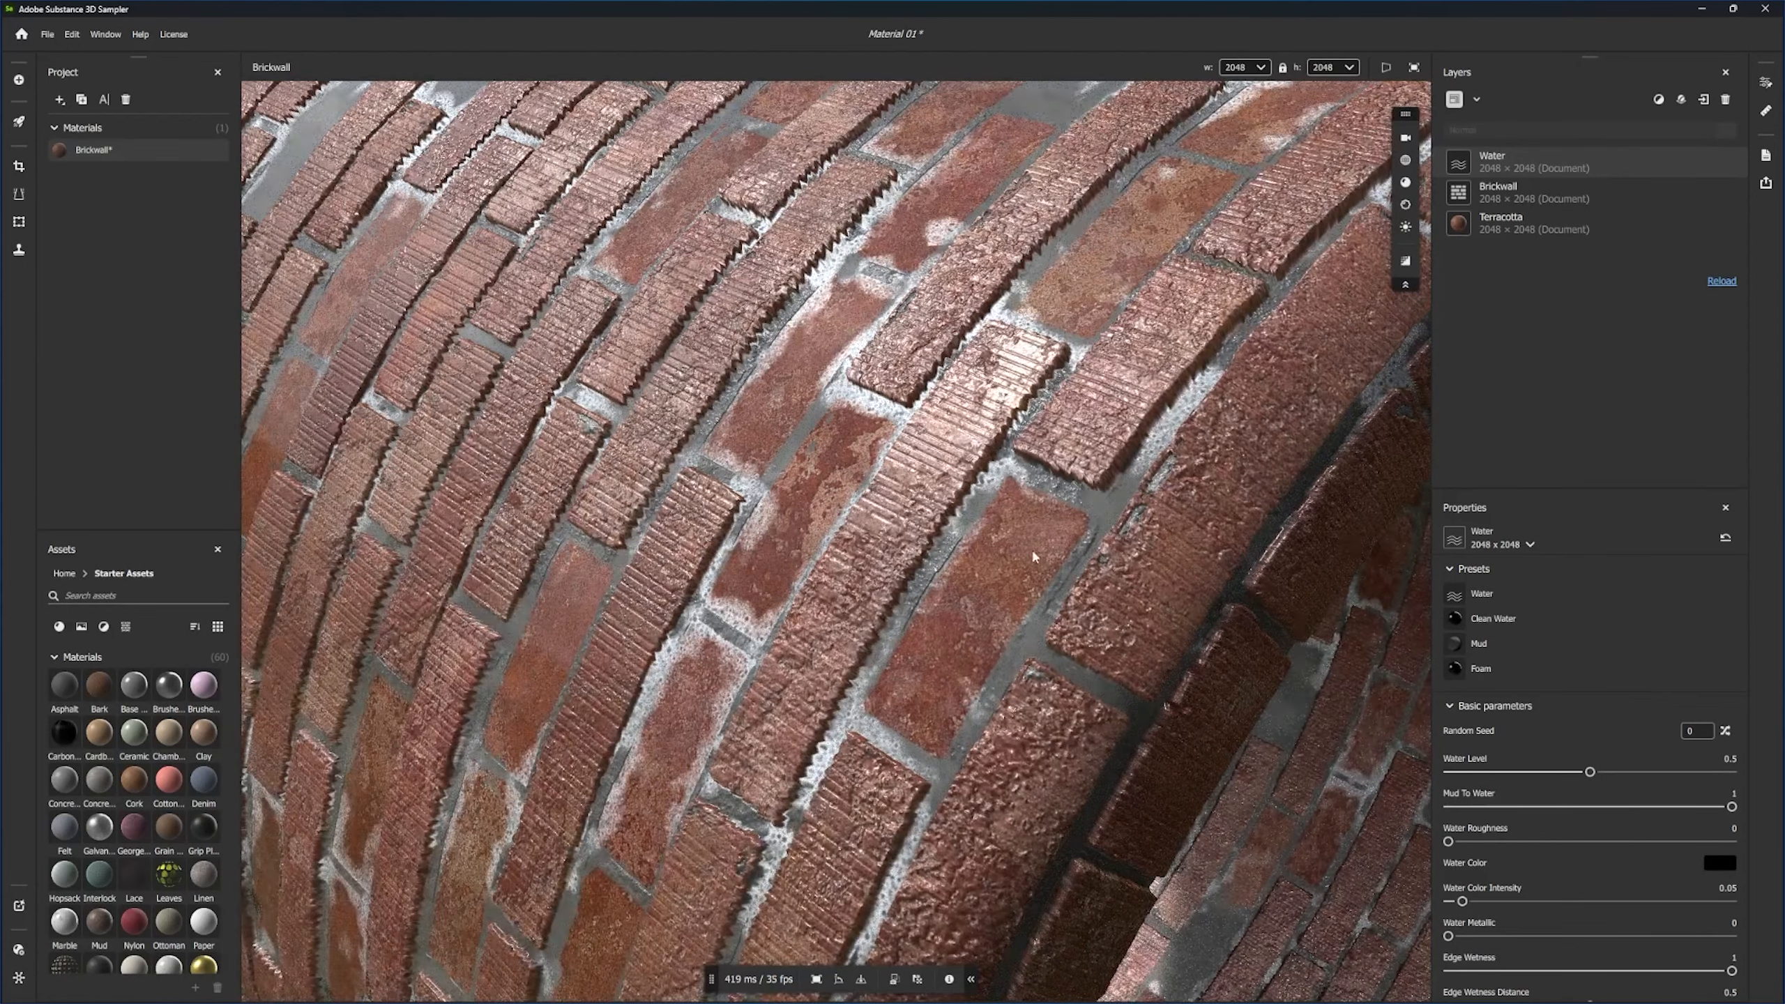
- Zoom out from the bricks and switch the viewport's up-axis back to Y up
scroll(906, 550, down, 5)
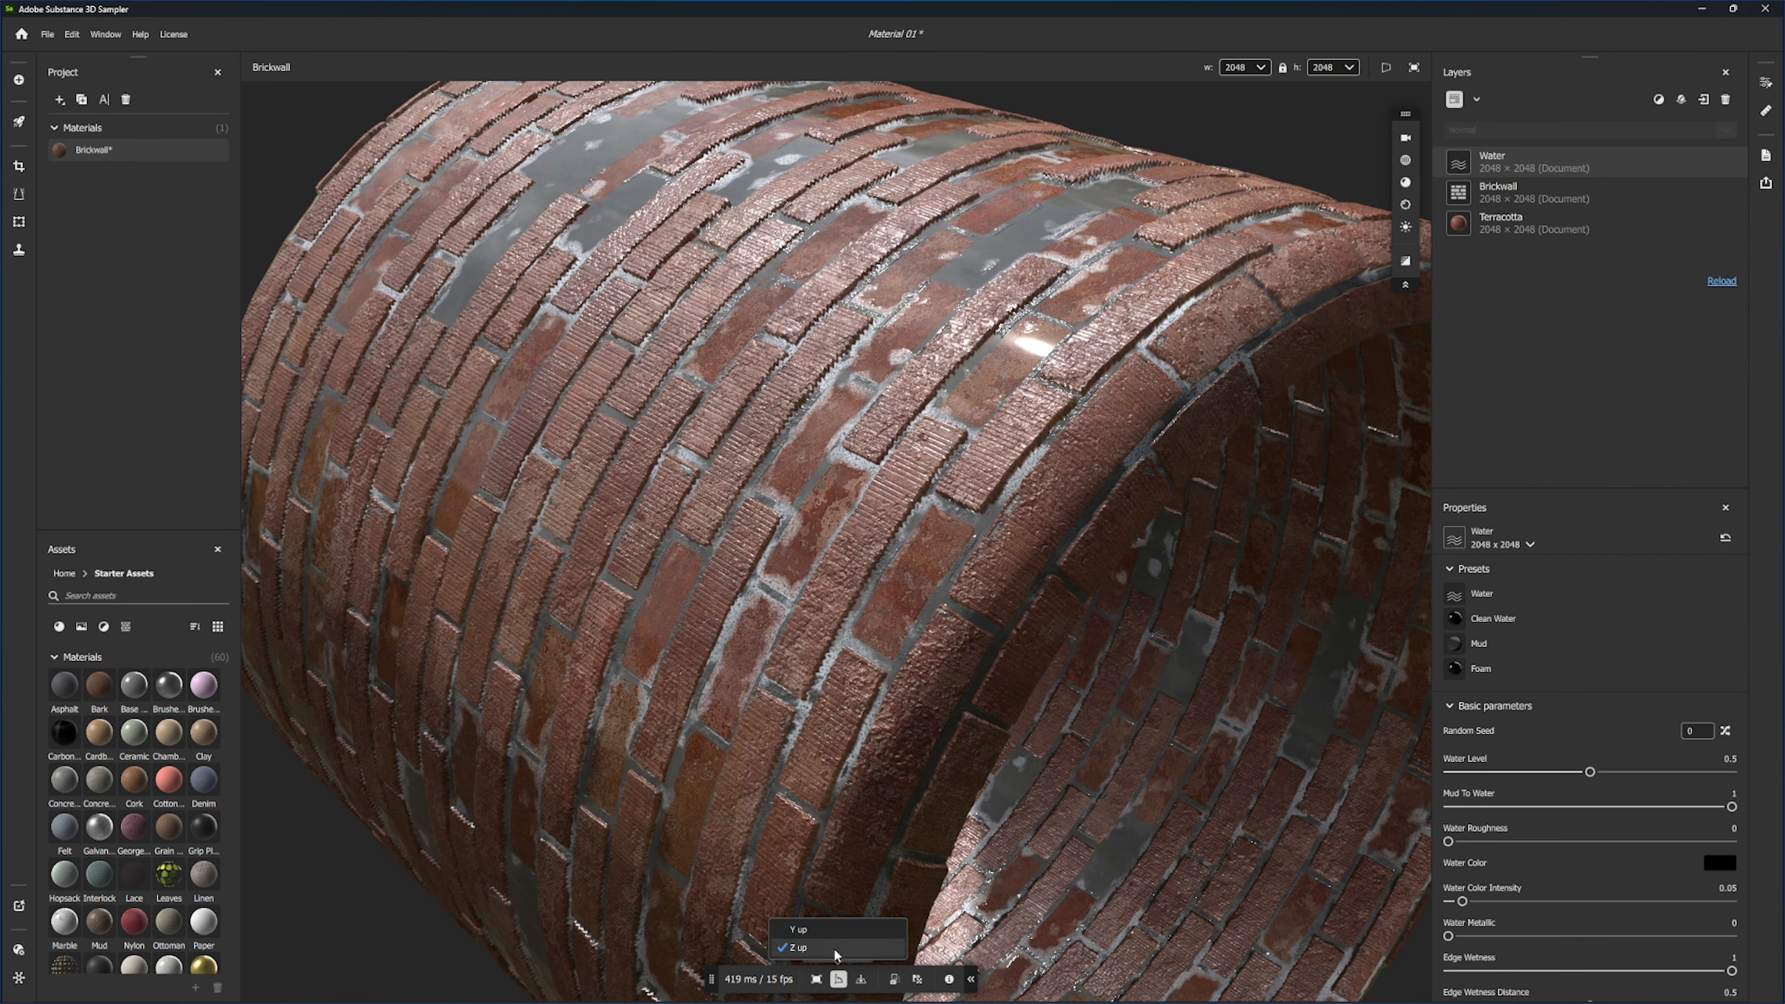
click(839, 979)
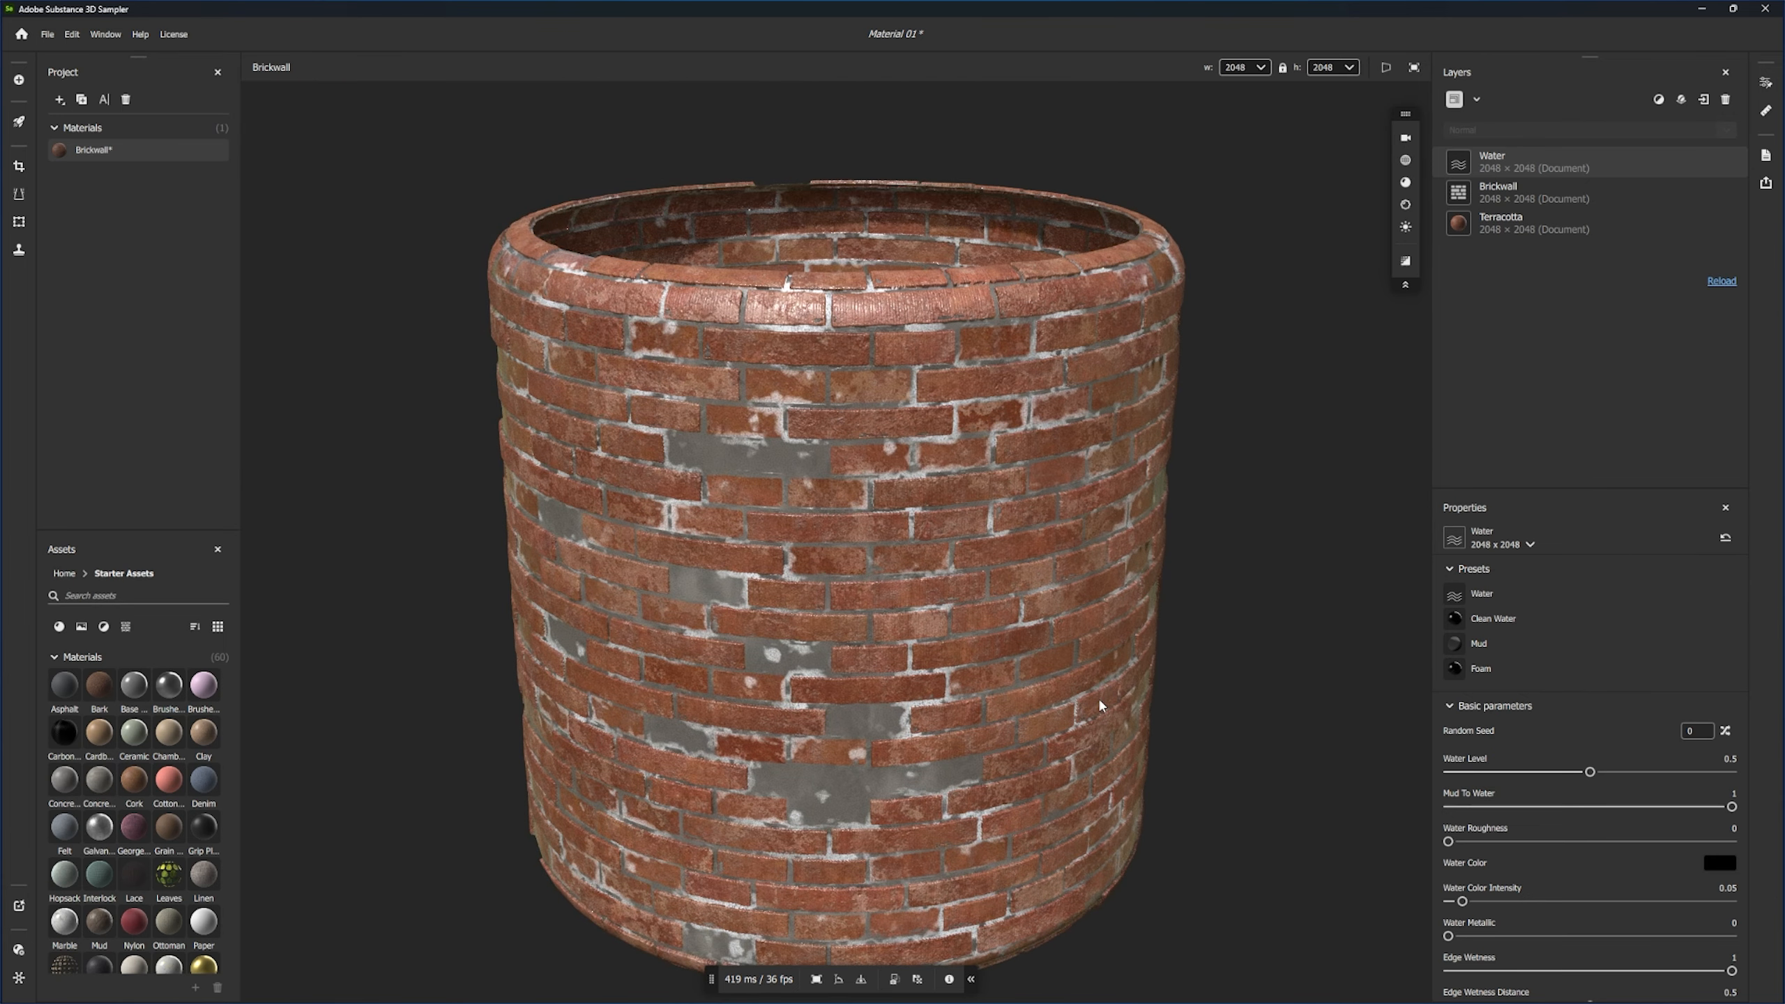
- Toggle the custom environment light off and on, and clear its pretoria_gardens_1k.hdr file path
click(1406, 227)
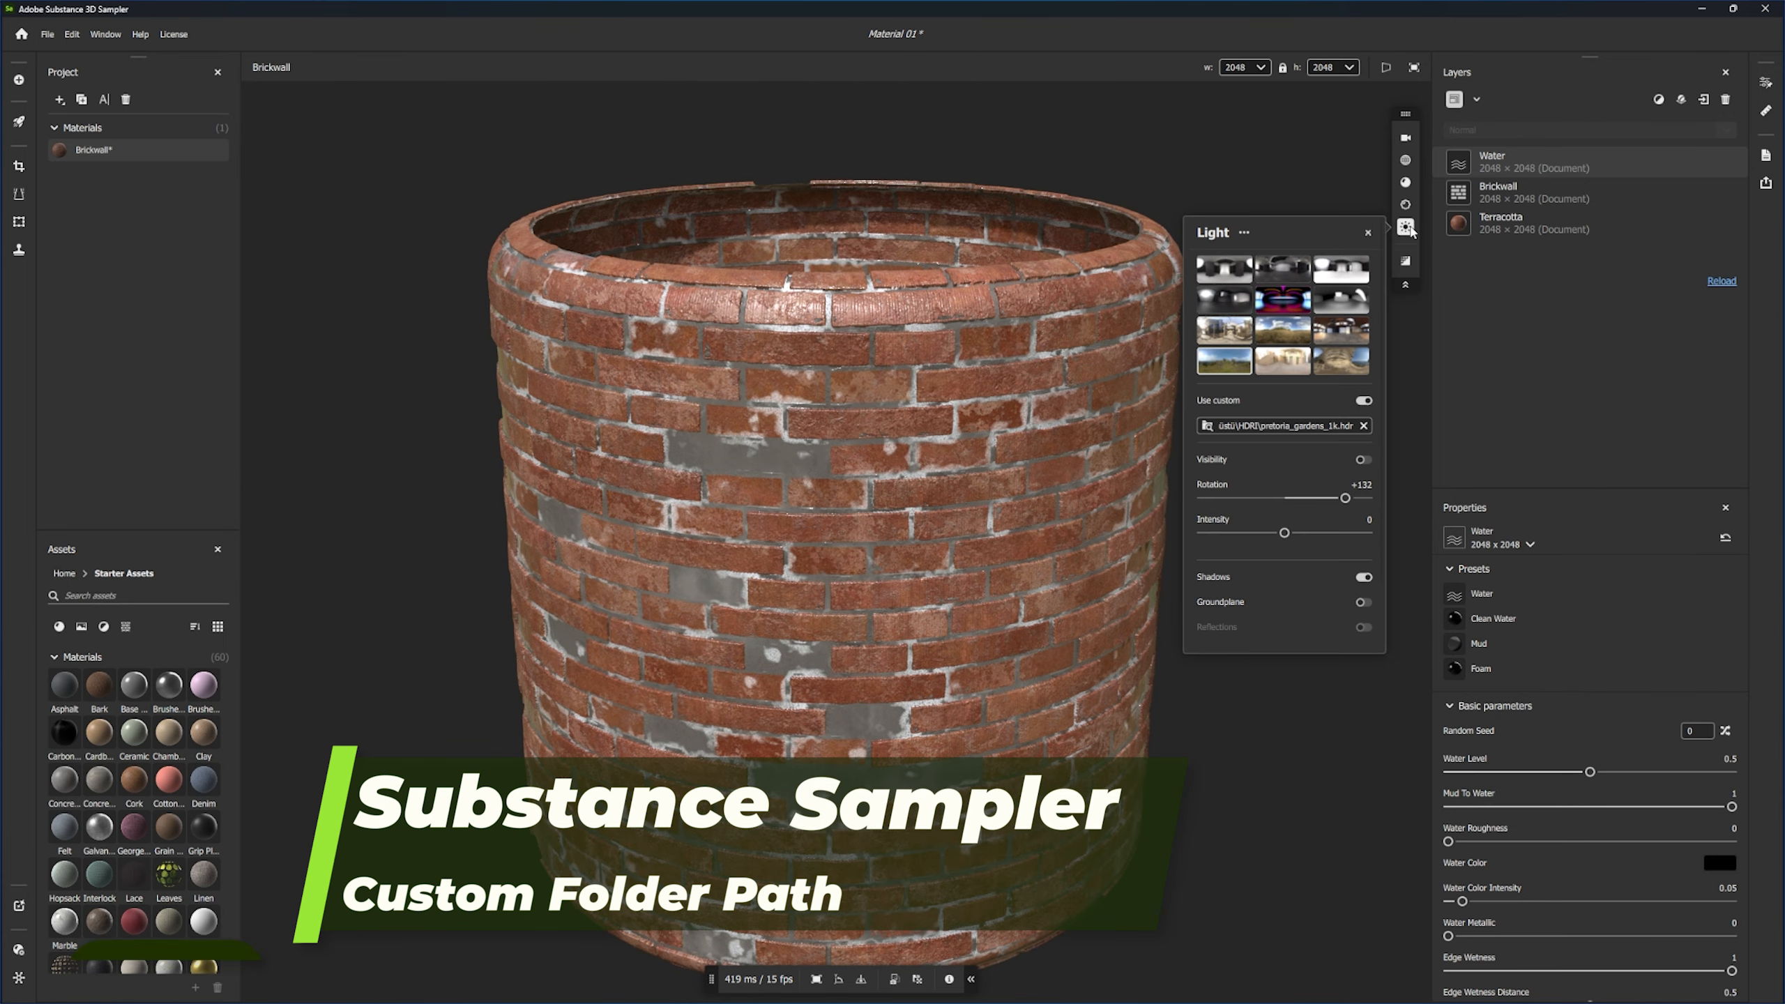
click(1363, 401)
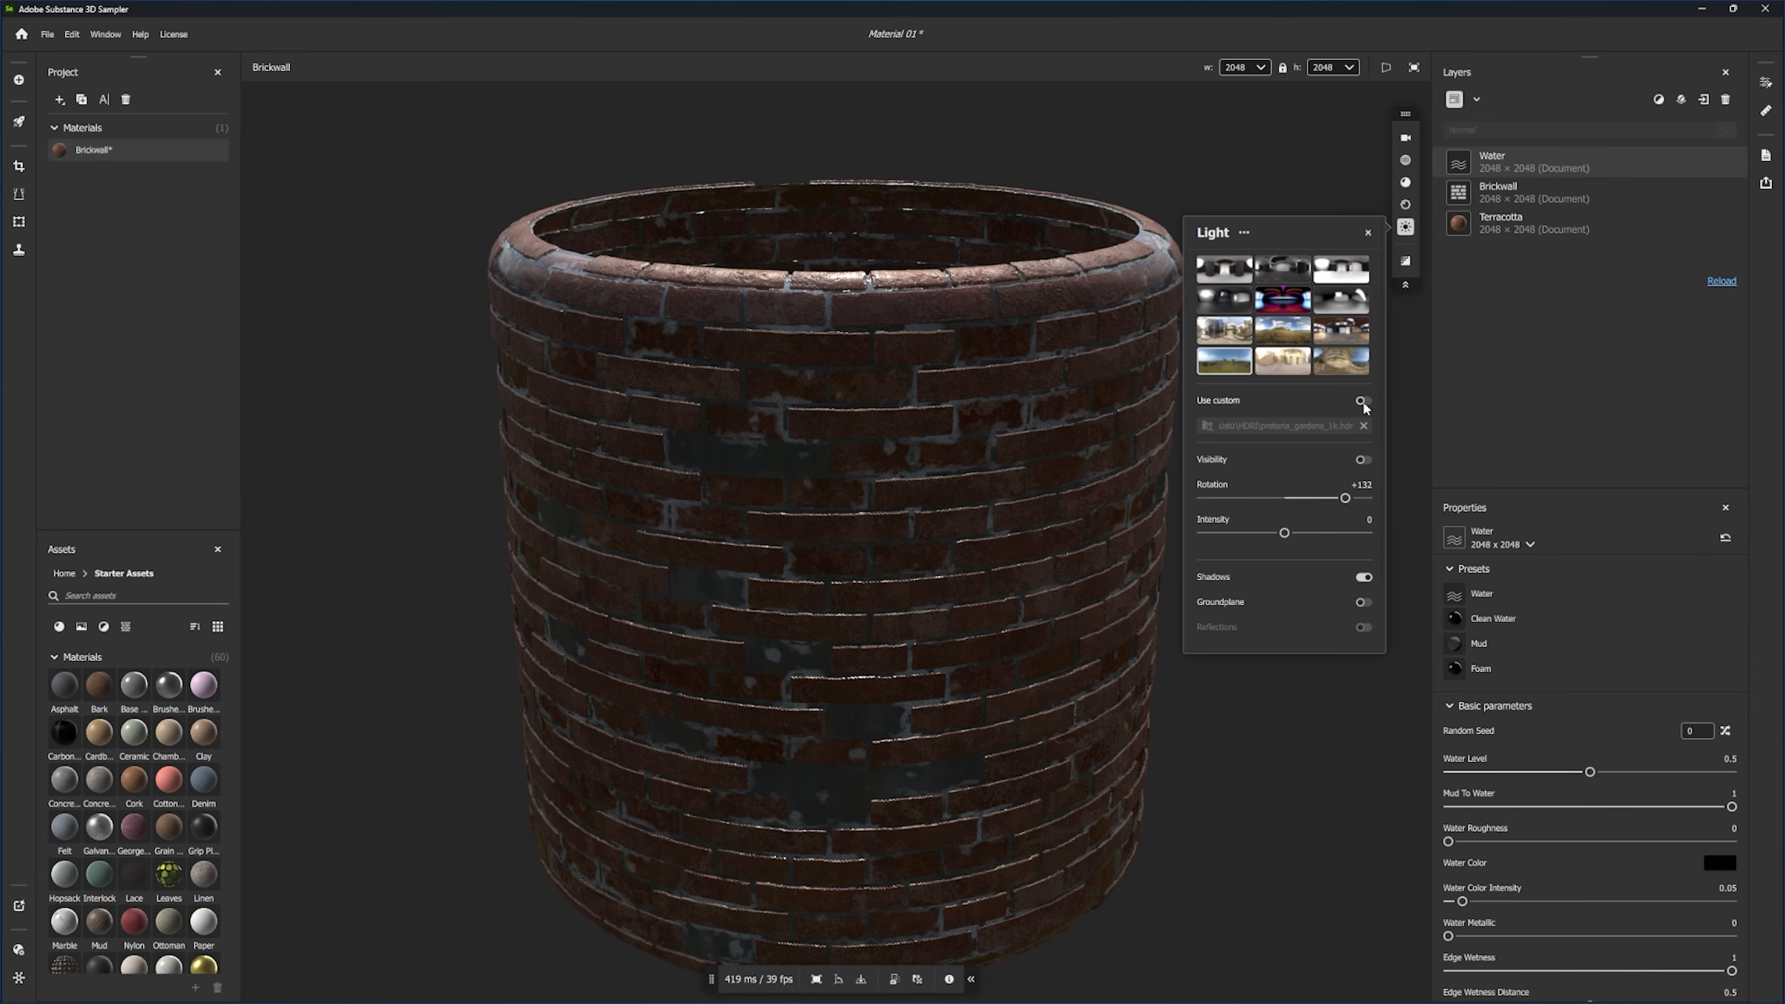
click(1362, 401)
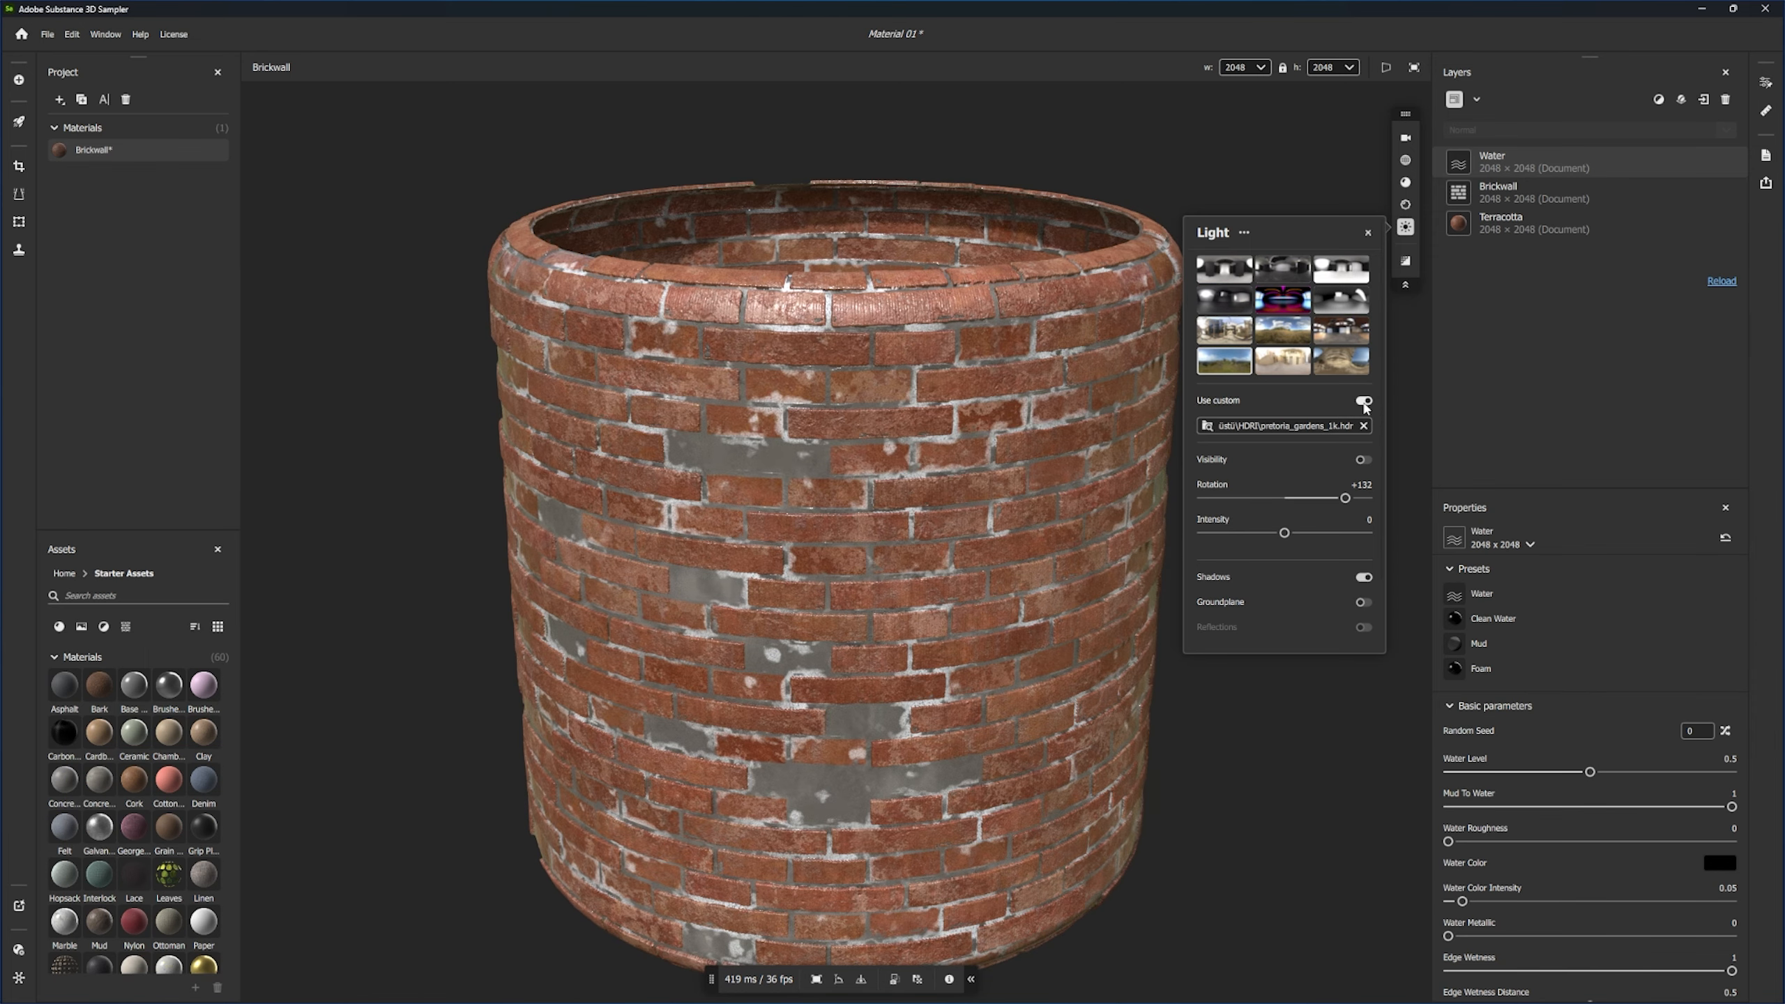
click(1363, 426)
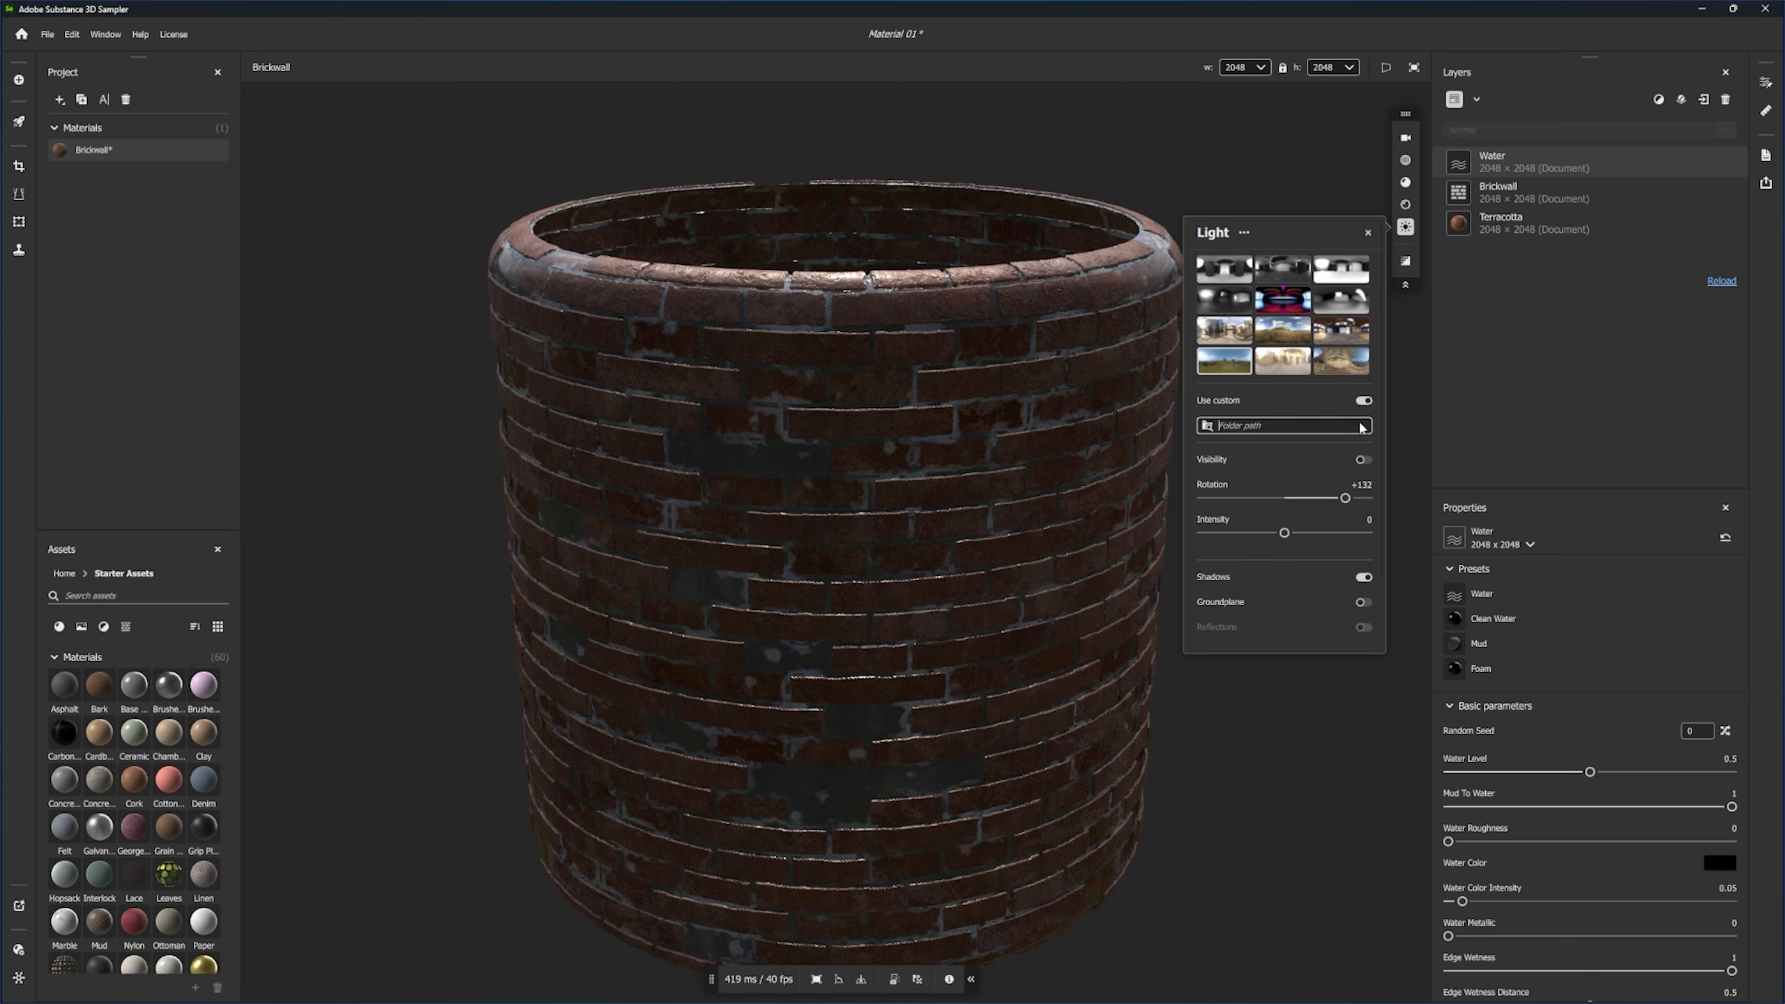
click(1319, 406)
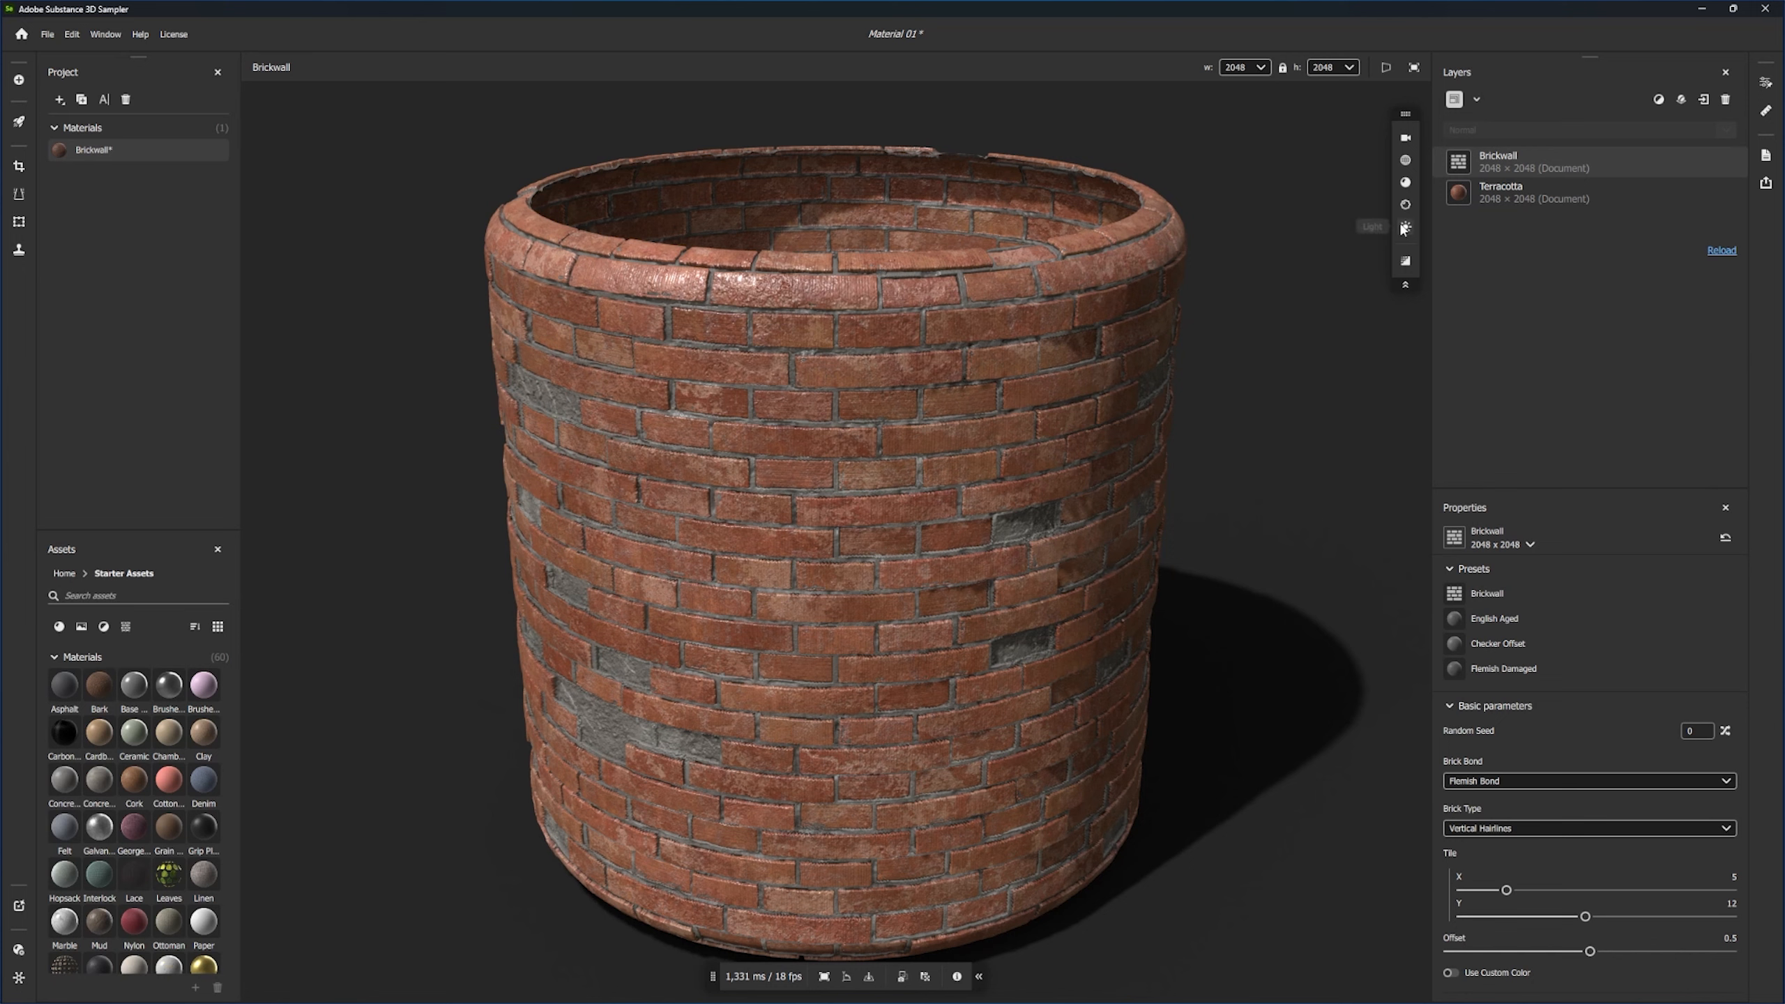
- Check the Reflections option in the light settings, enable path-traced rendering, and turn Reflections on for the ground plane
click(1406, 226)
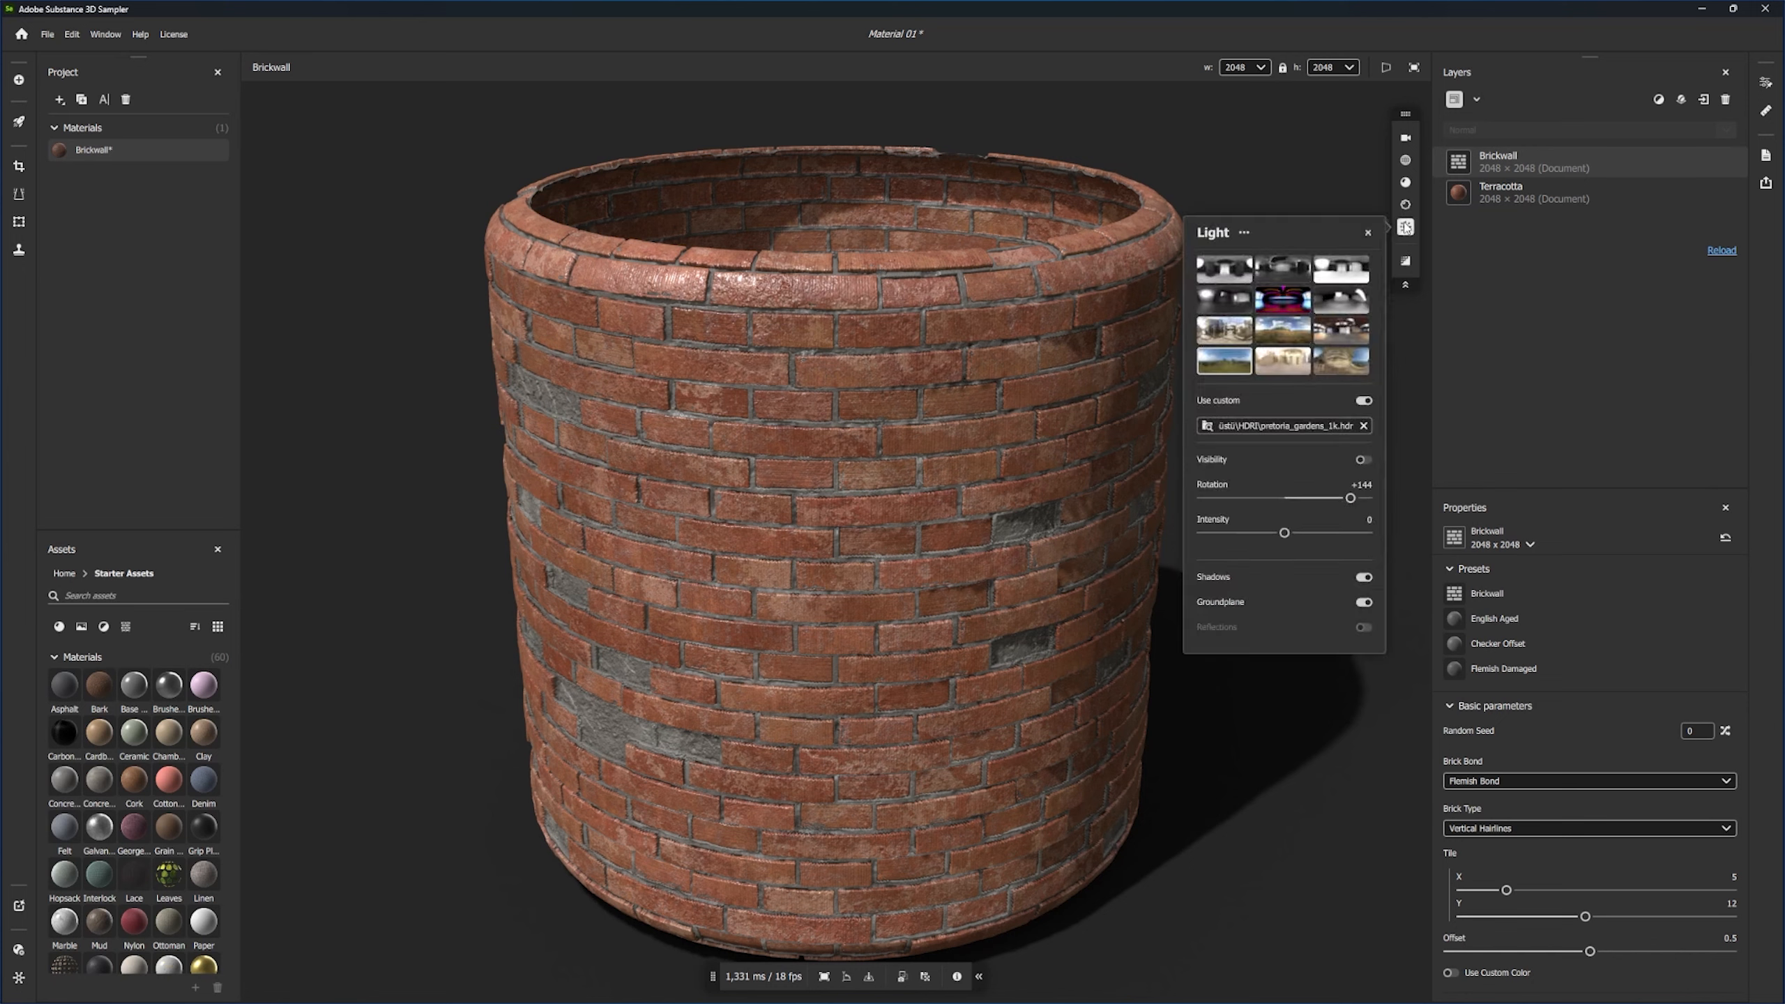
mouse_move(1366, 636)
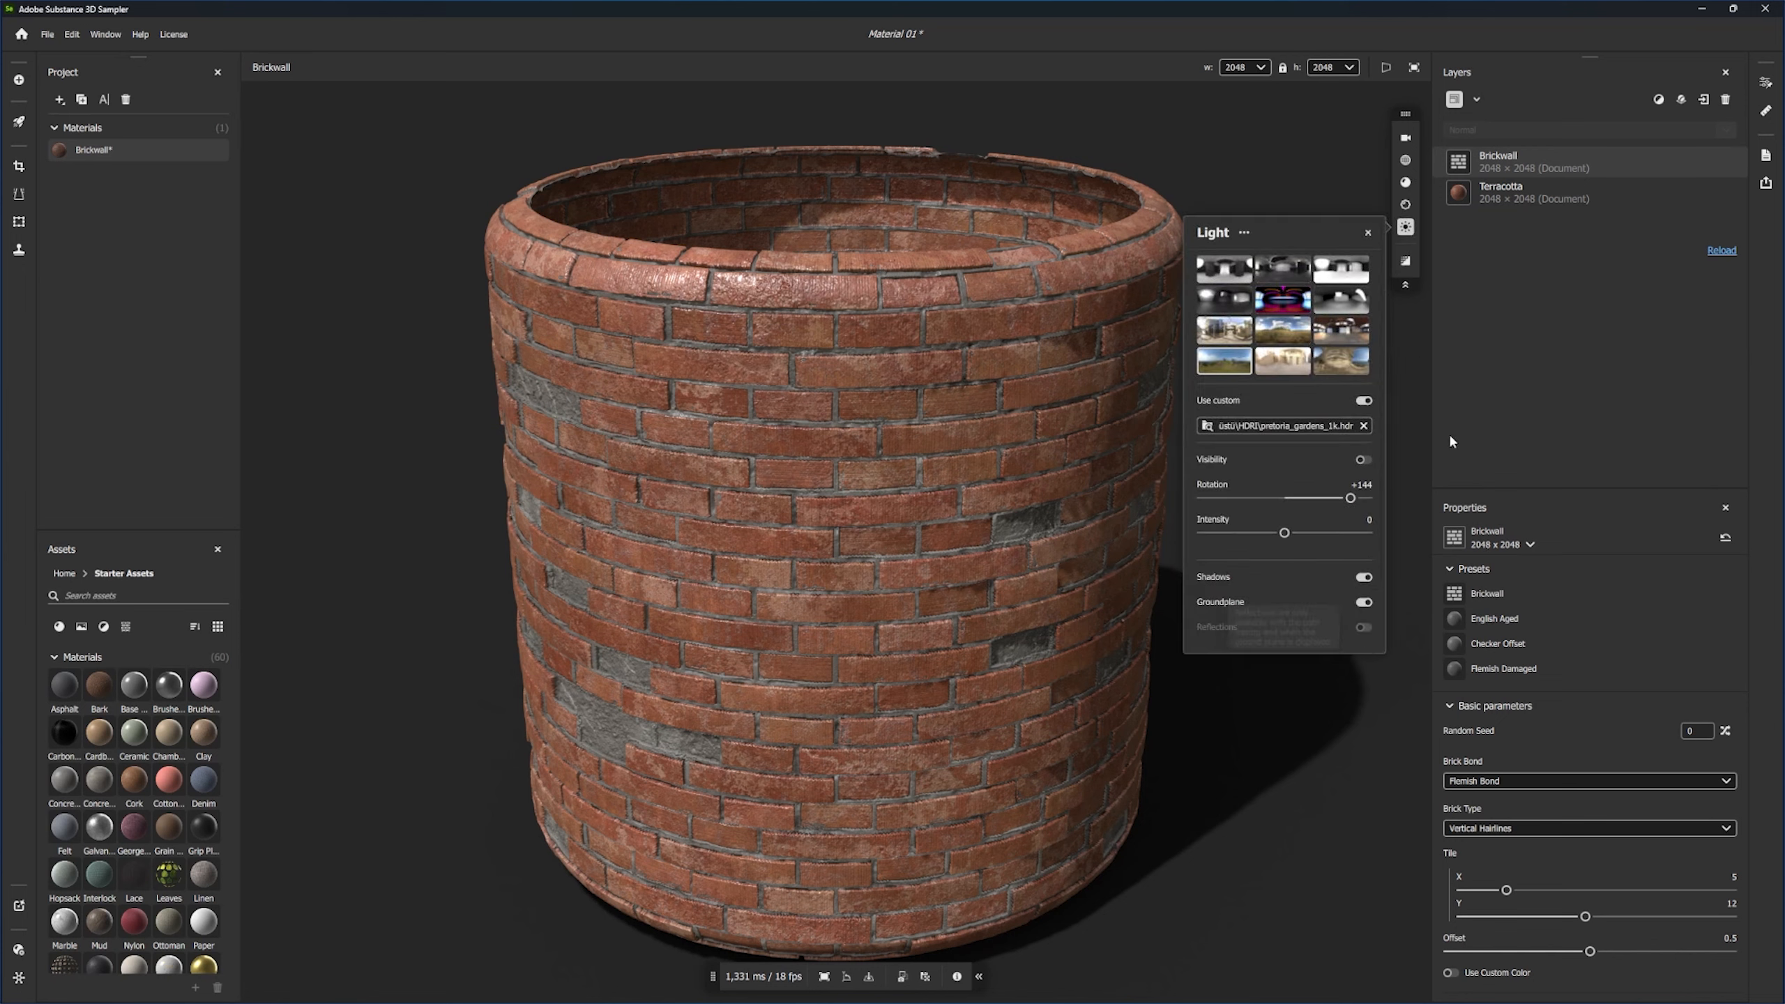
click(1406, 226)
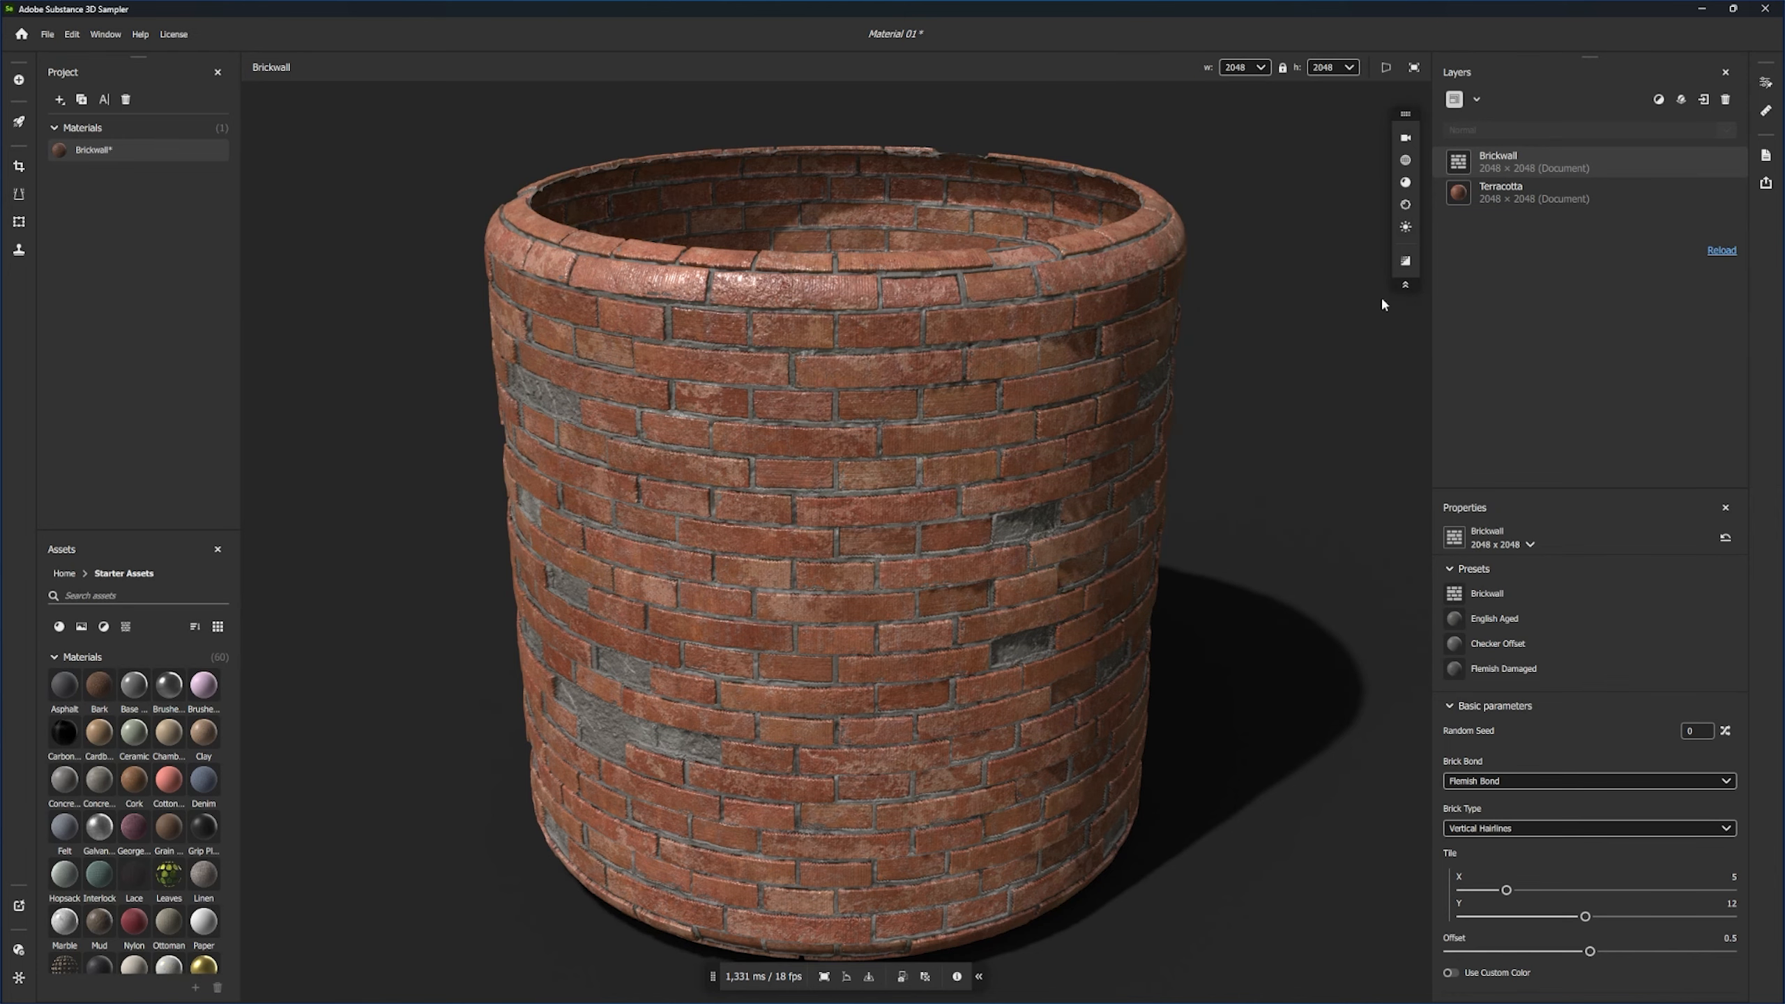
click(1406, 261)
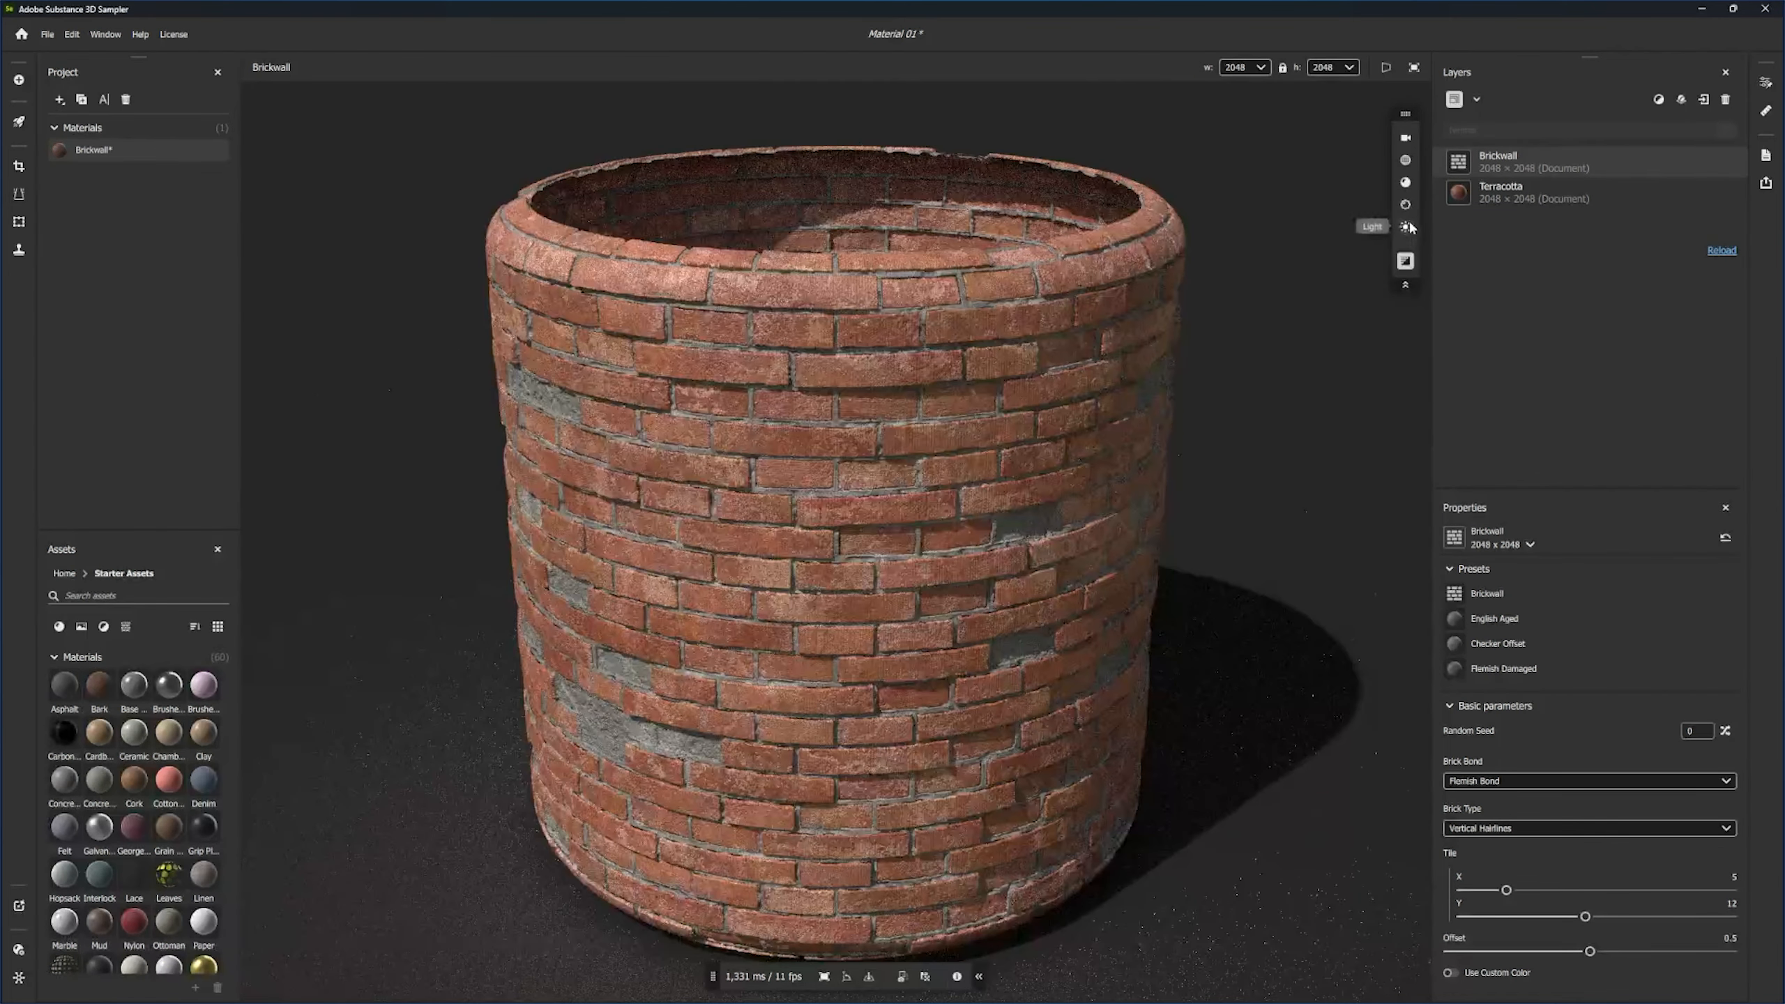
click(1407, 227)
click(1366, 626)
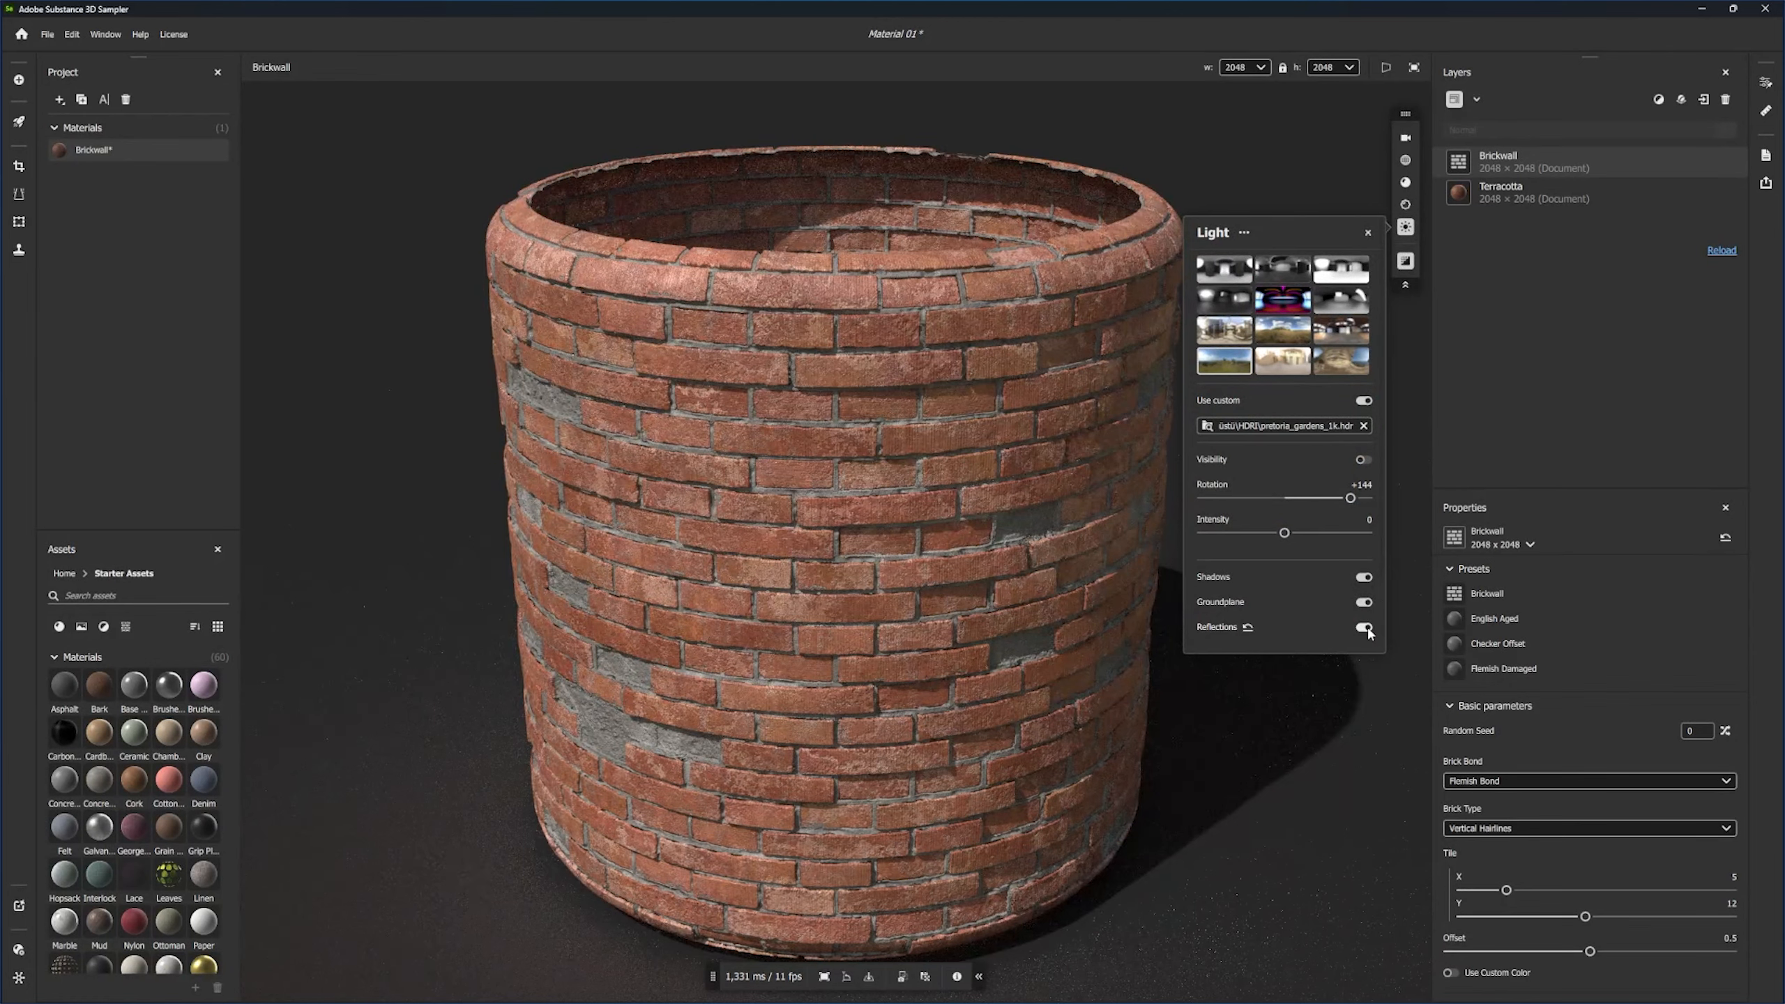
click(1406, 226)
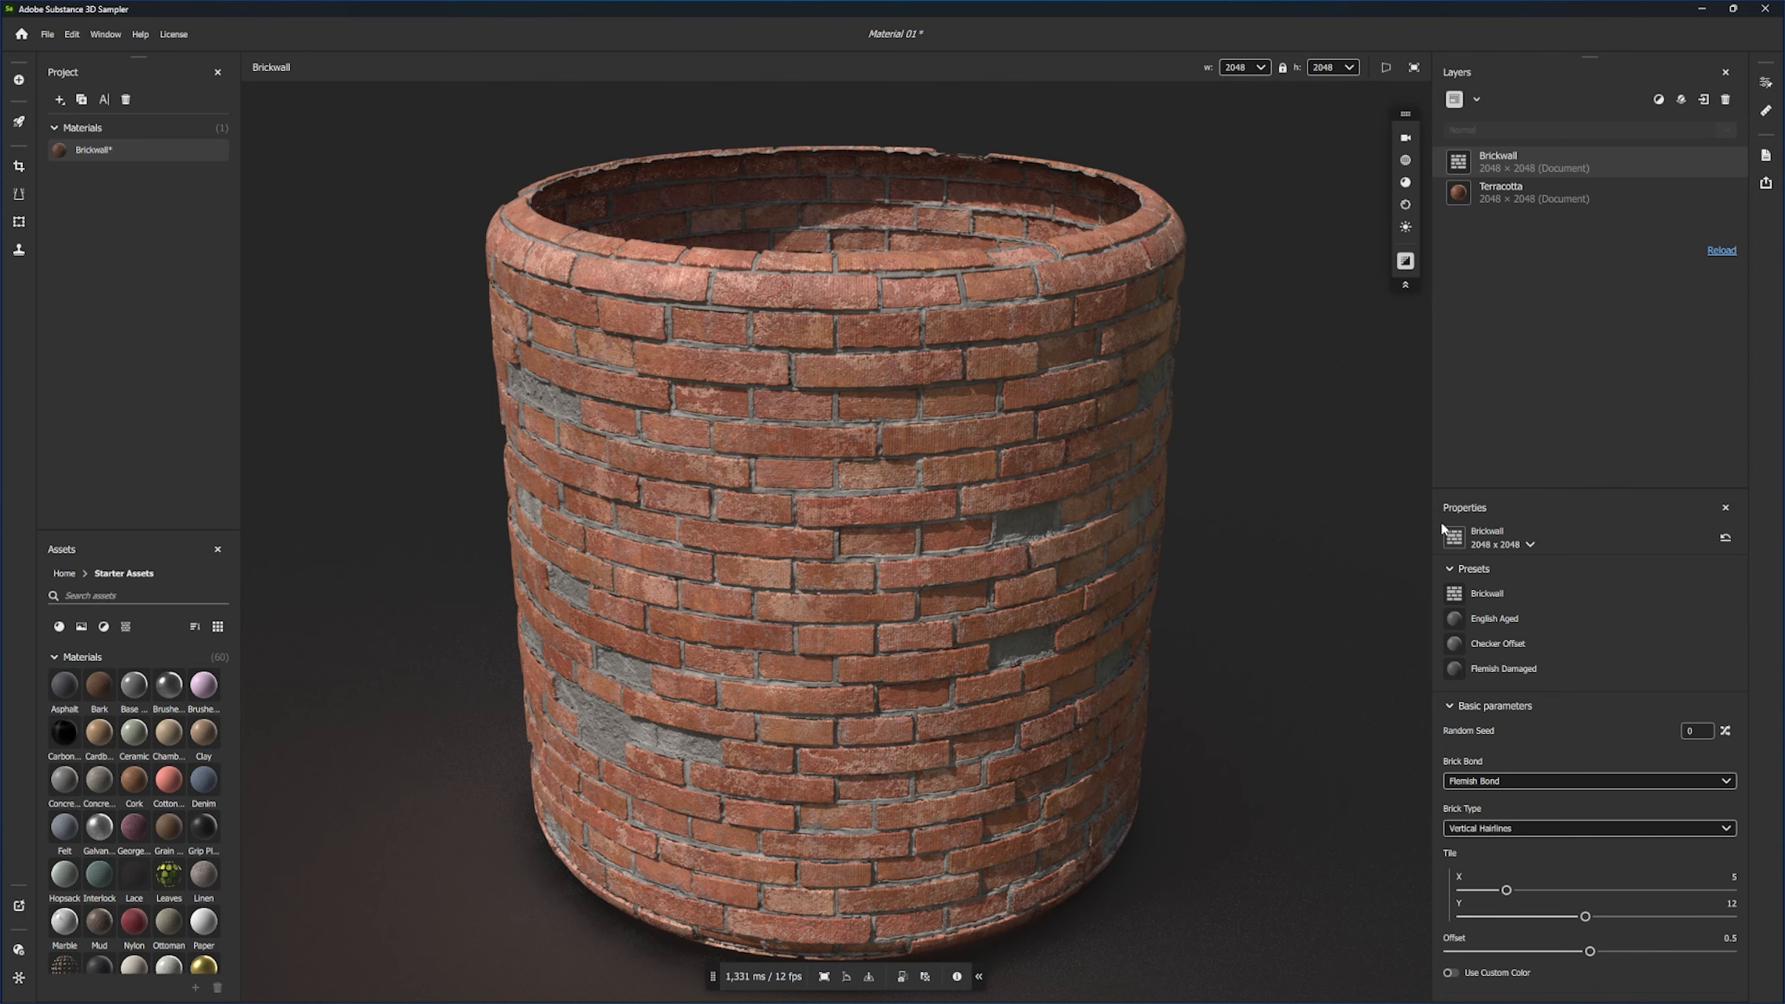
- Enable Reflections in the light settings once more while the path tracer is rendering the brick cylinder
click(925, 978)
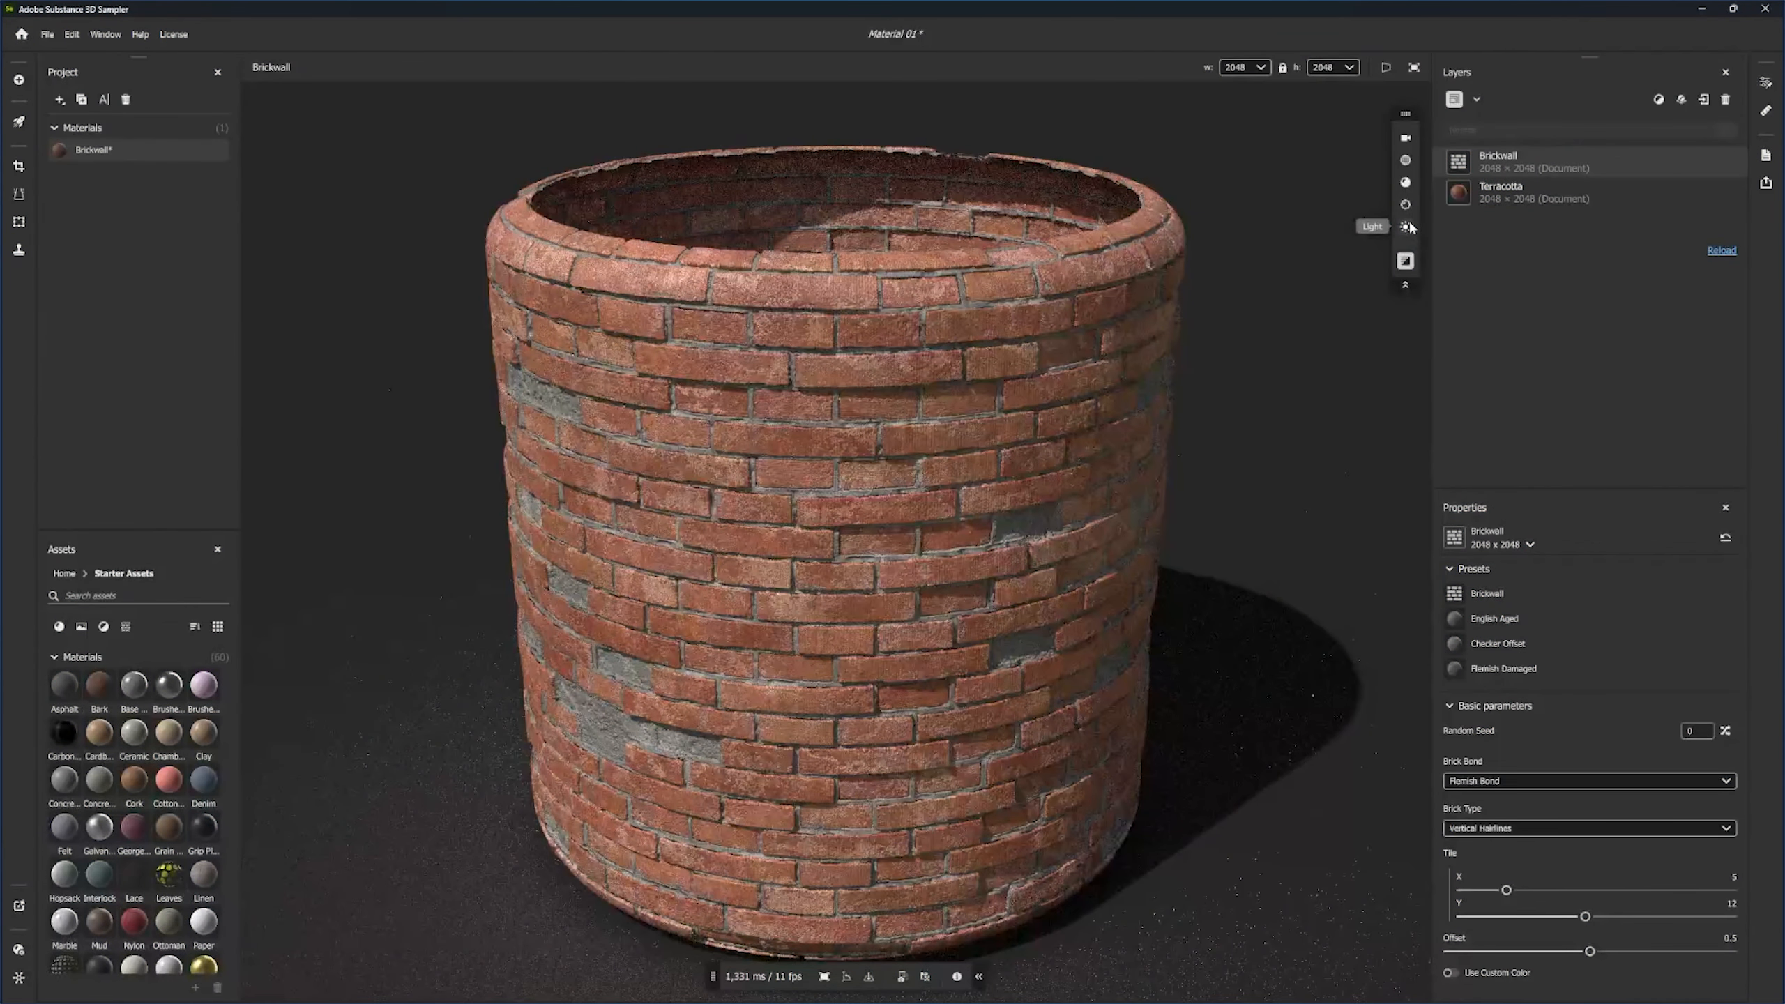
click(1406, 226)
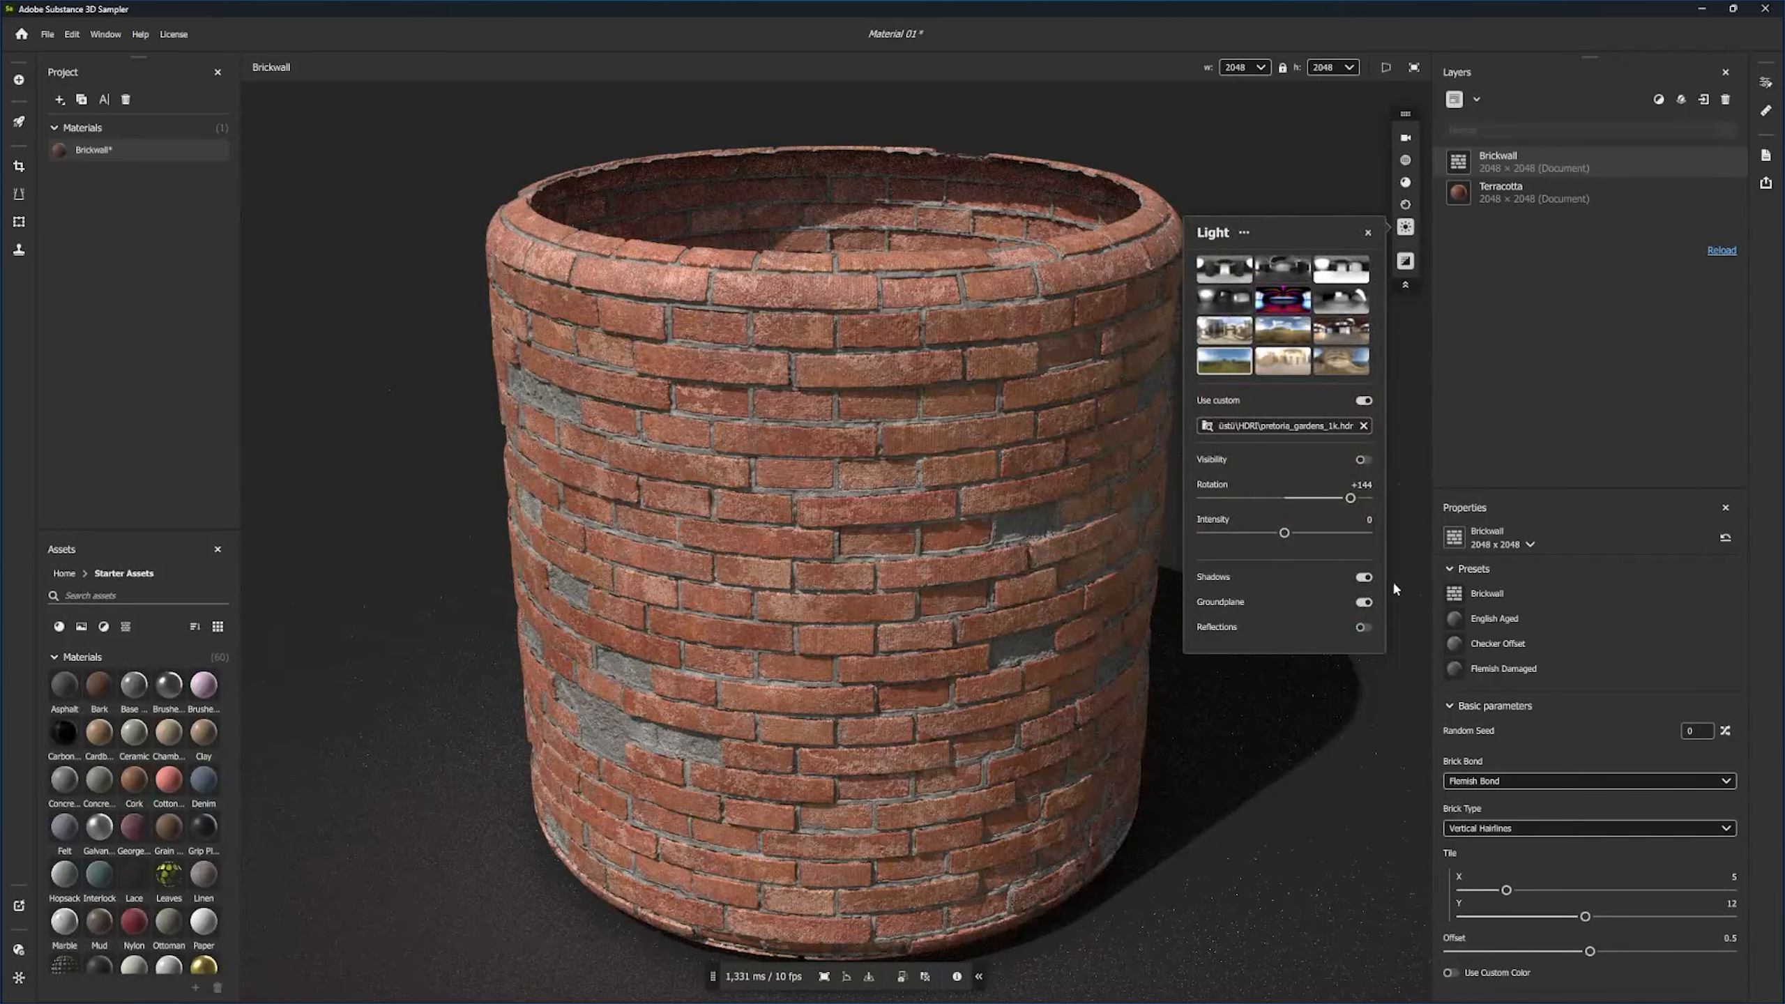
click(1365, 626)
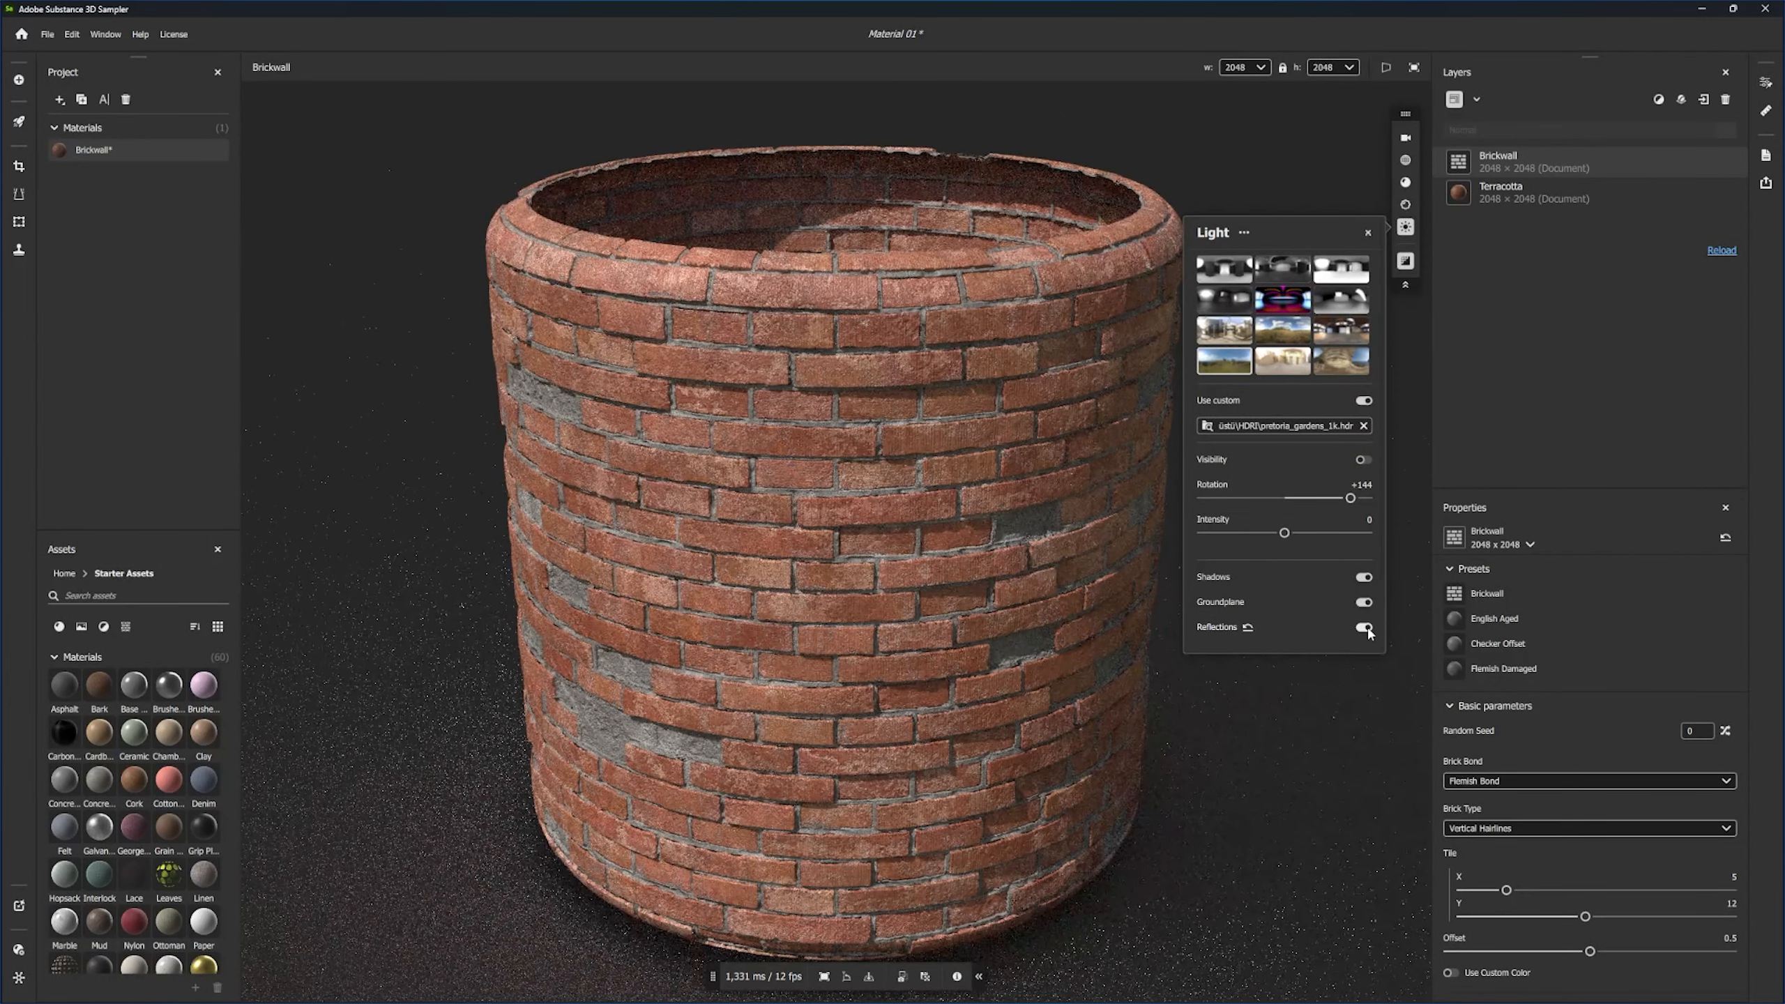
click(1406, 227)
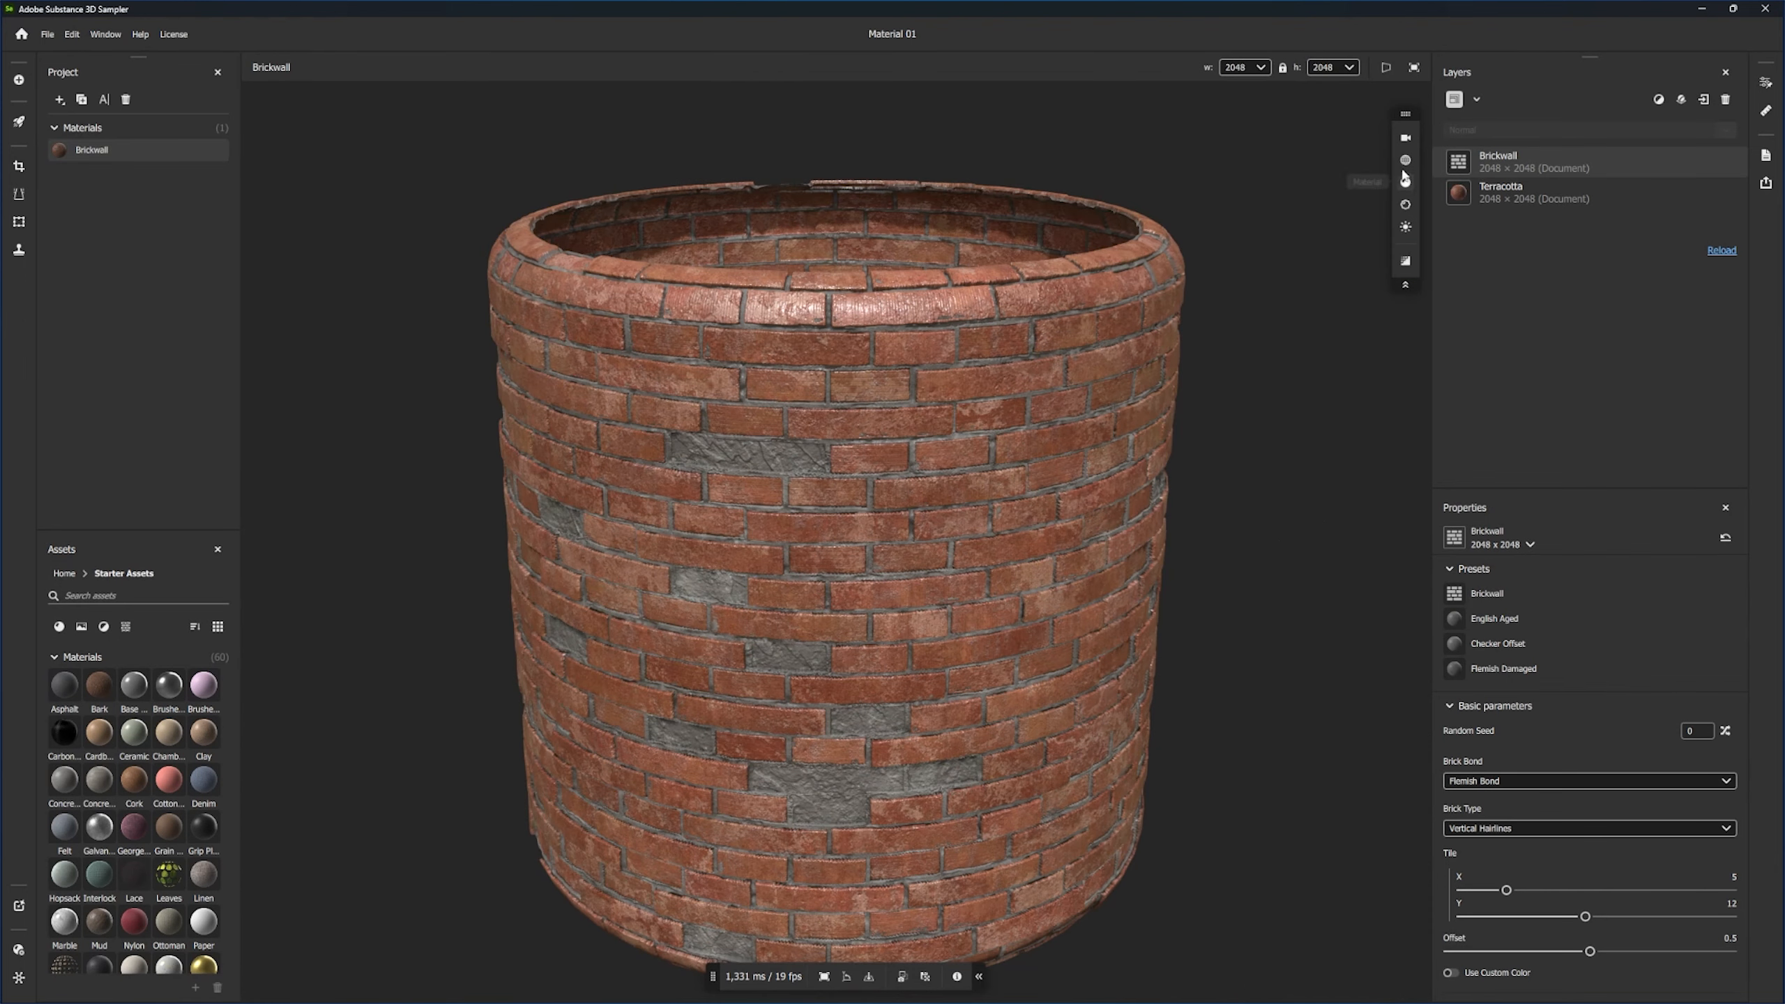
- Preview the brick material on the draped cloth mesh and on the shader ball mesh, viewing it from different angles
click(1404, 160)
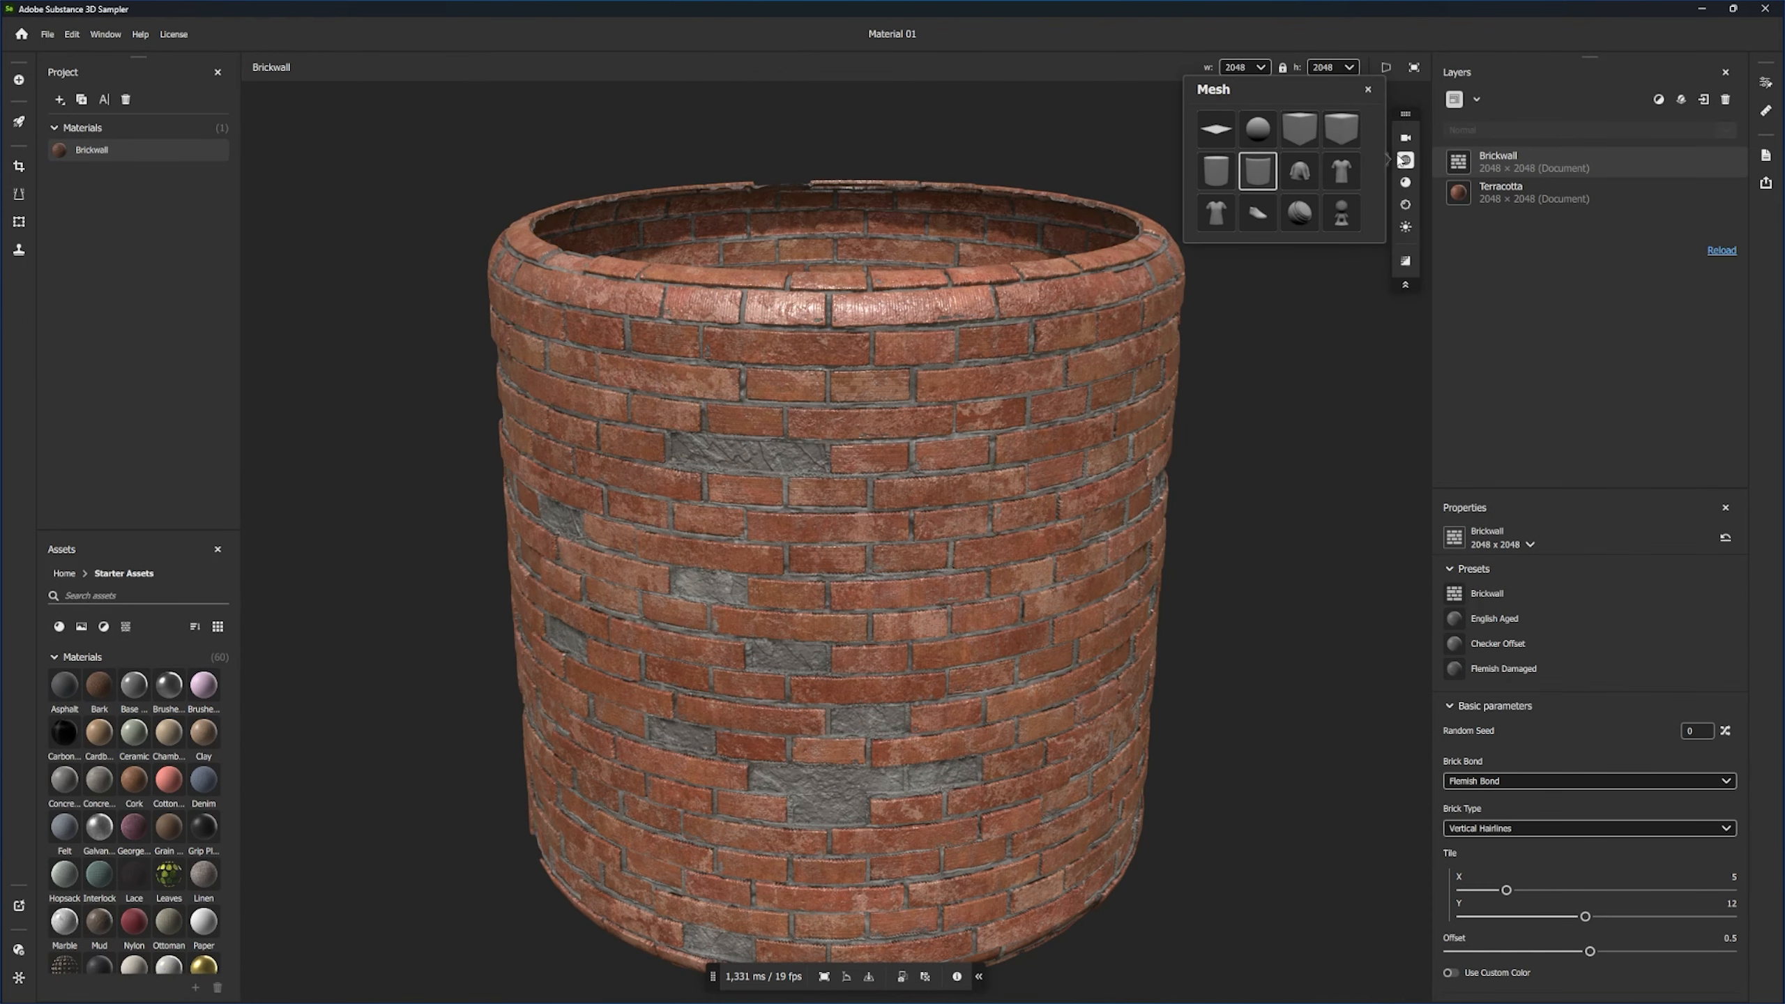
click(1303, 171)
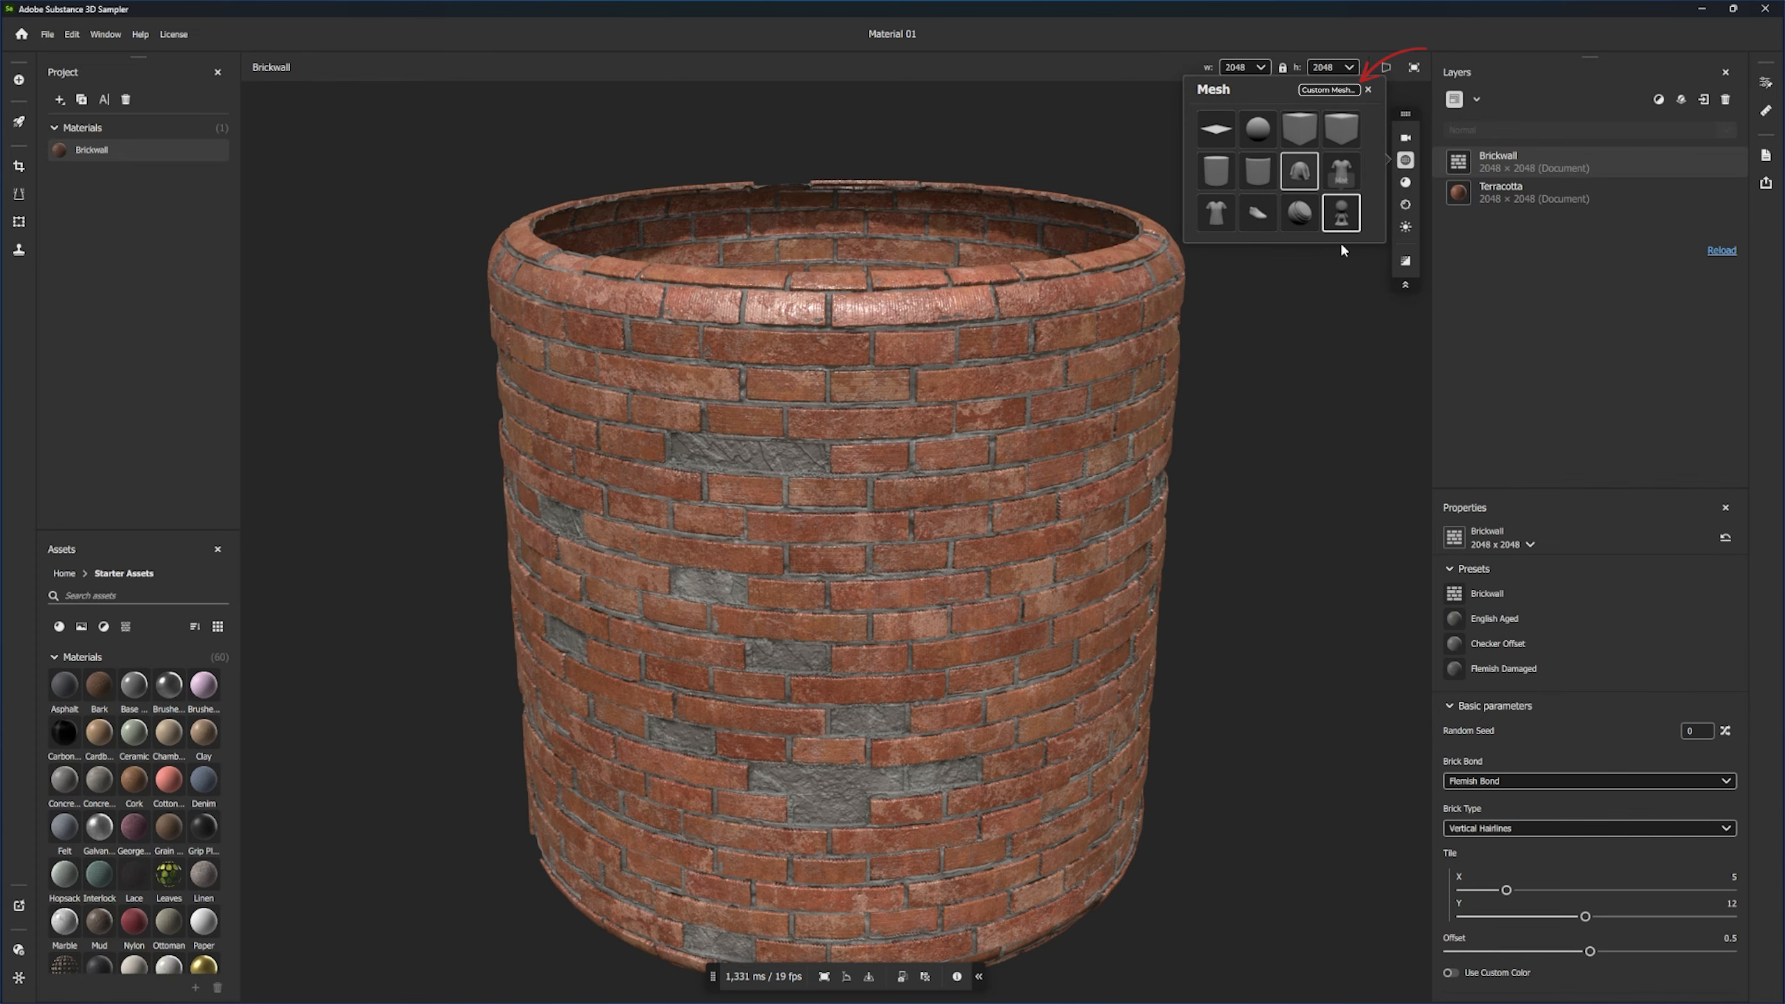
click(1300, 211)
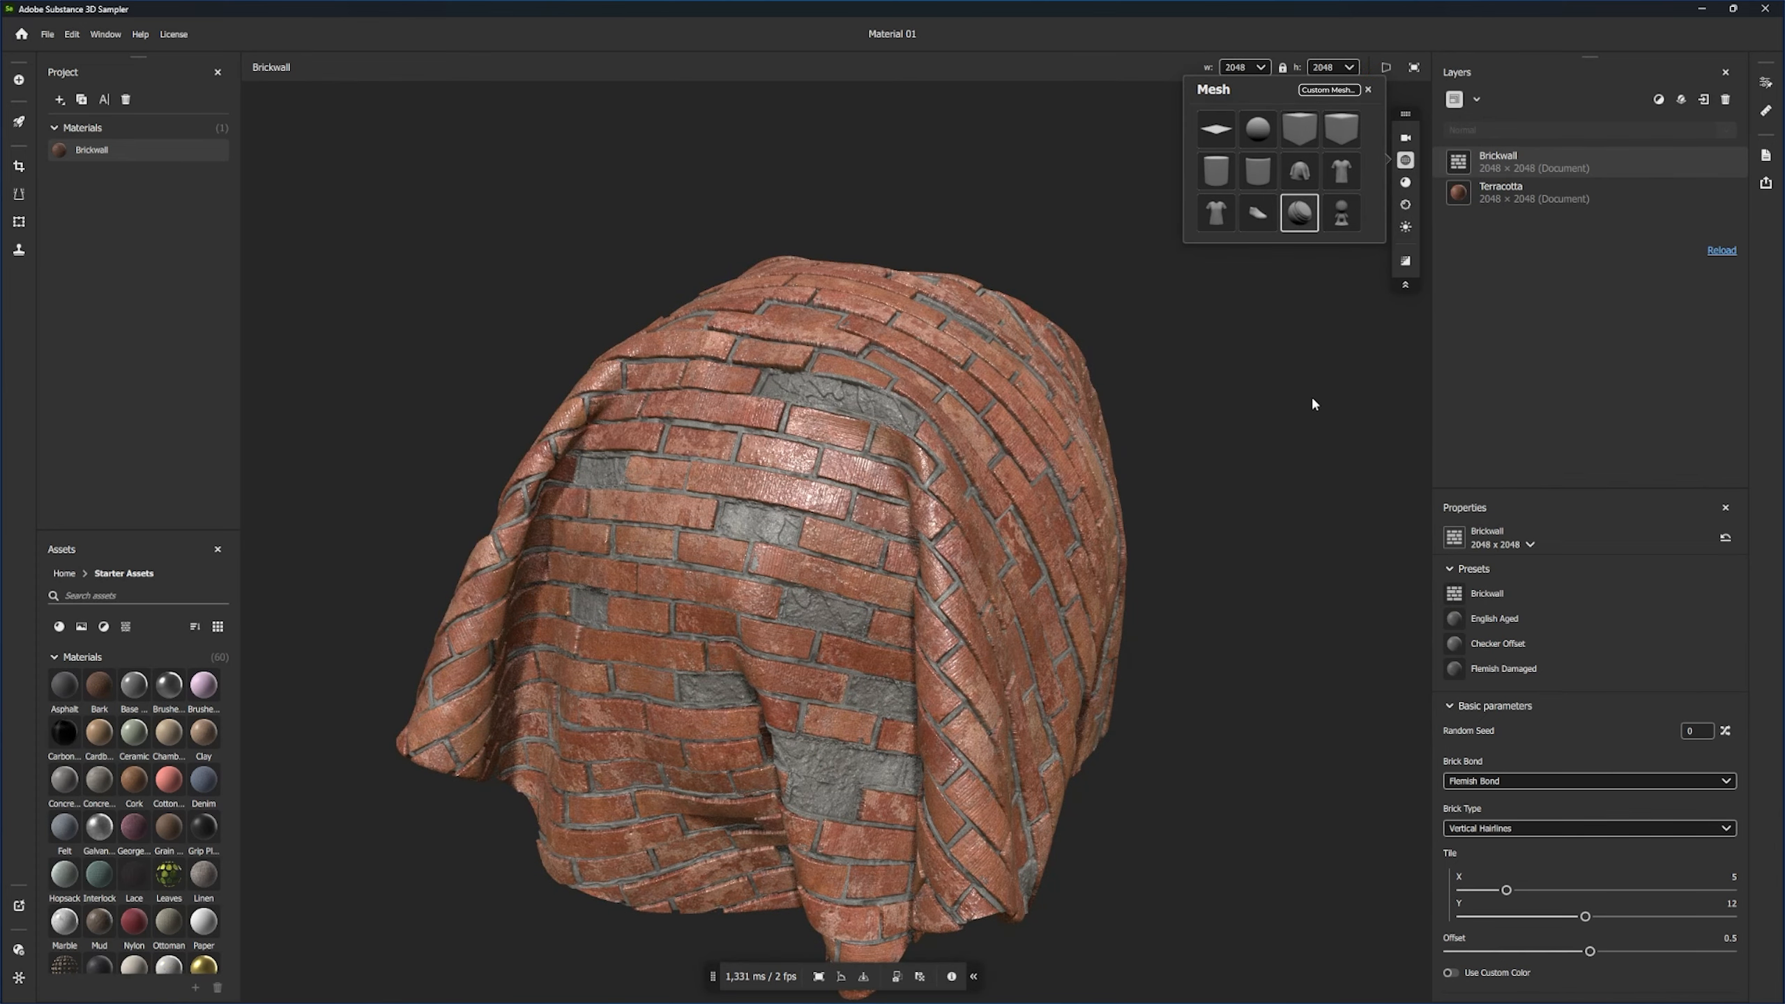
drag(946, 488, 858, 492)
drag(1061, 504, 962, 521)
- Show the brick material on the rounded cube mesh and rotate the environment lighting around it
click(1408, 165)
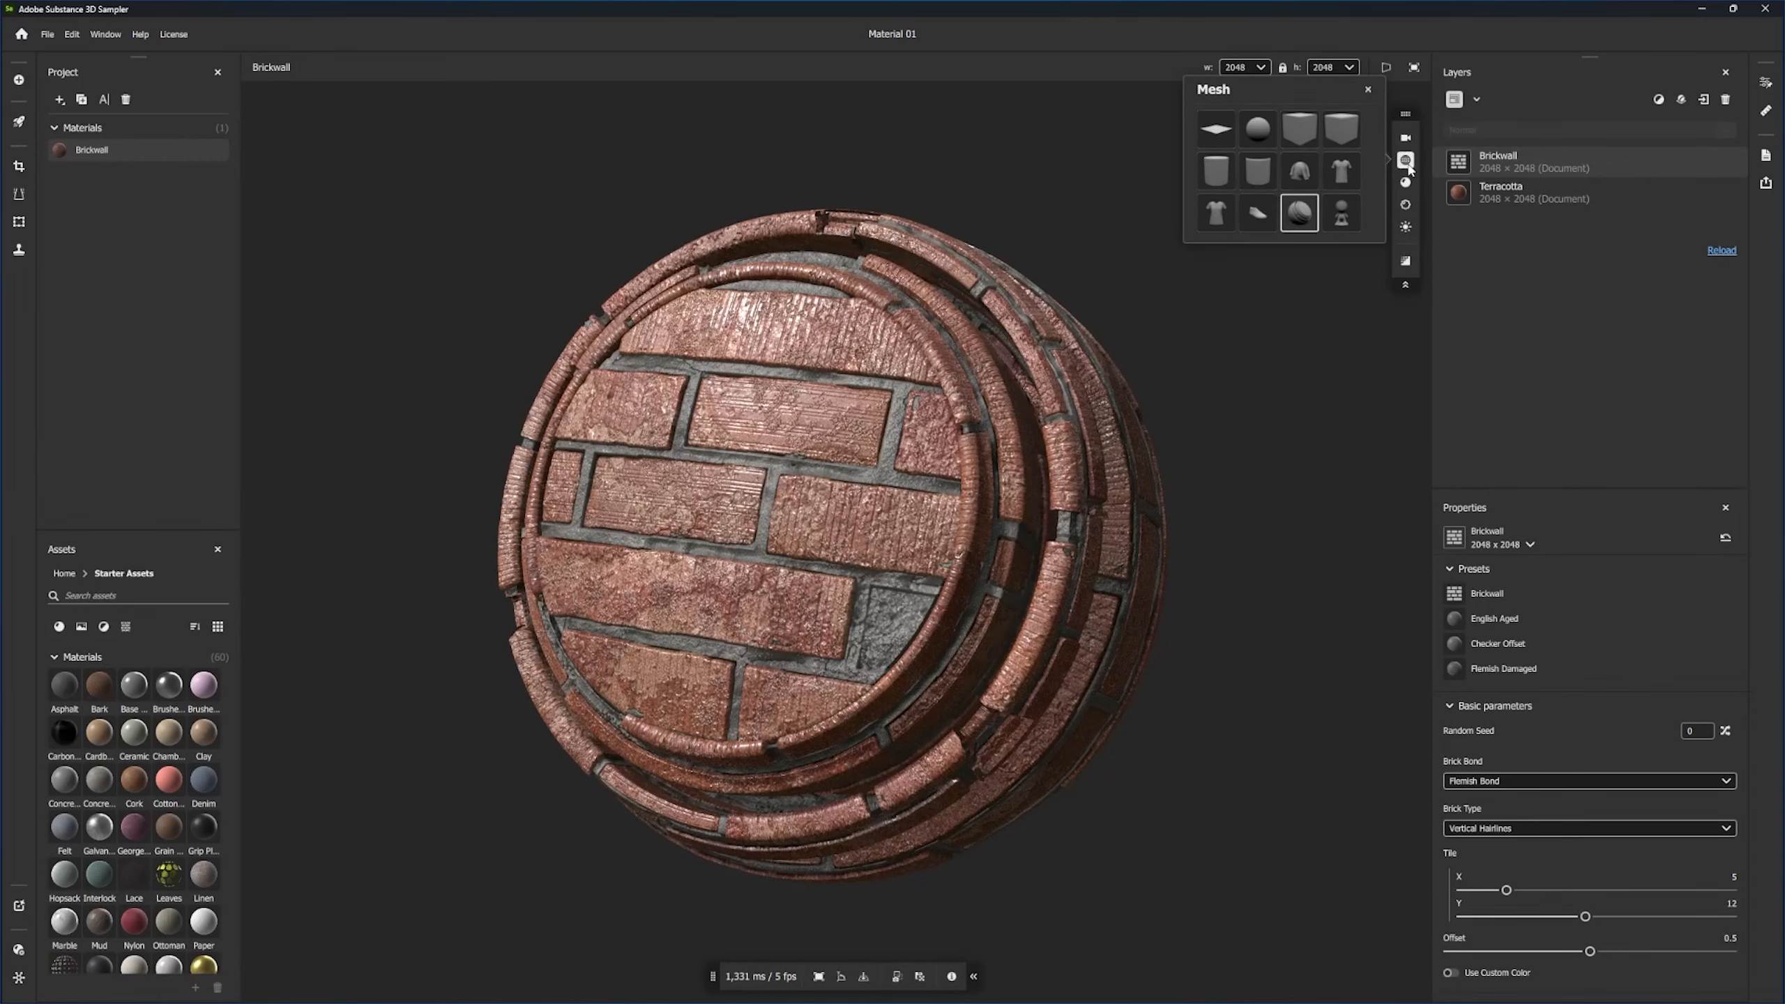
click(1341, 130)
shift+right_drag(1160, 449, 1288, 470)
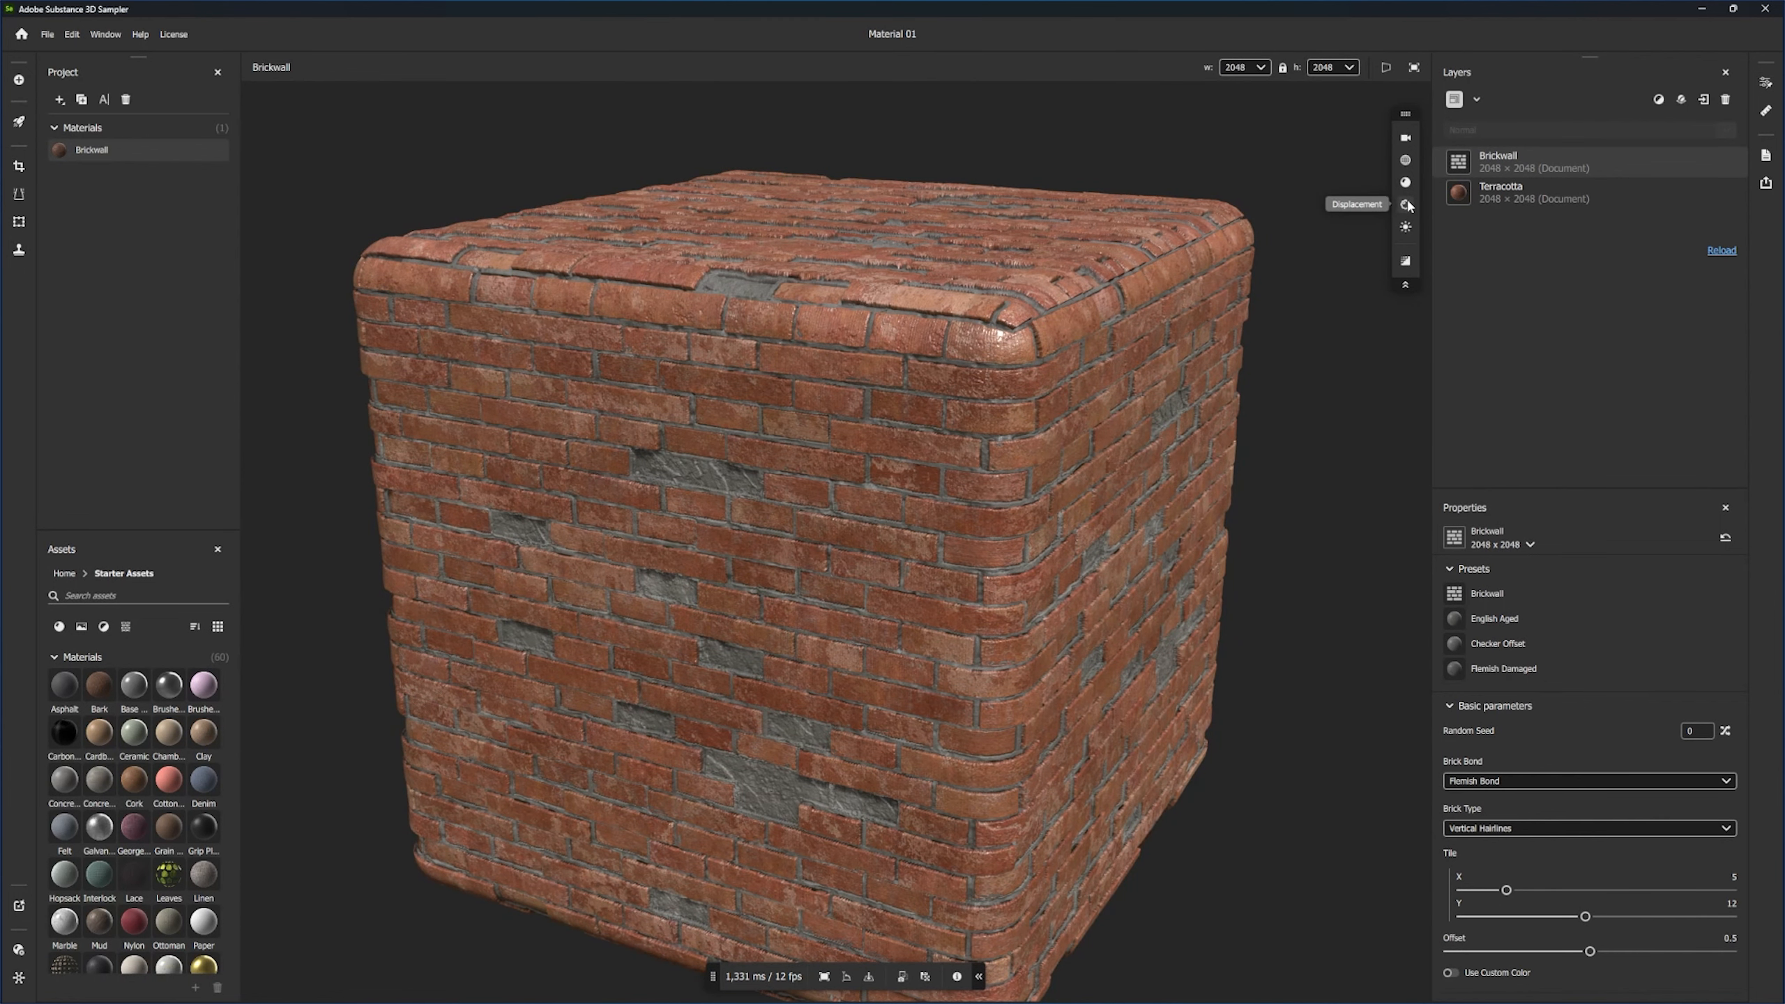
- Reset all of the viewer's light settings to their defaults
click(1406, 227)
click(1244, 234)
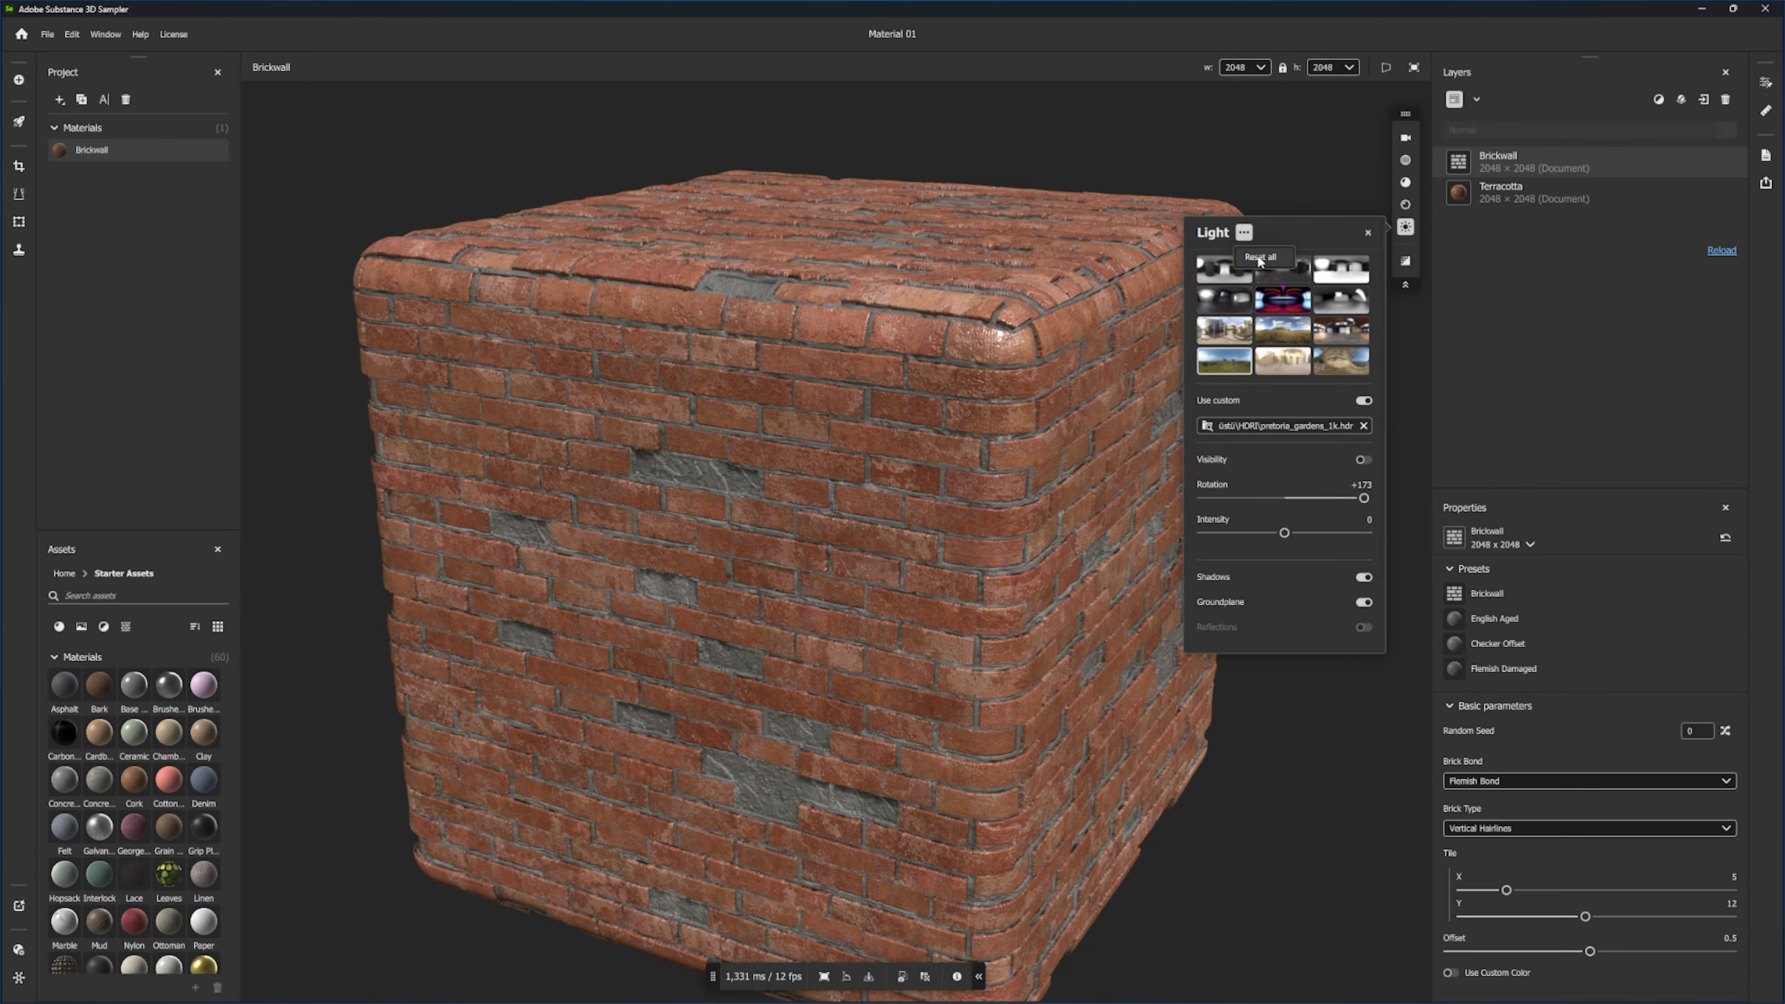
click(1259, 257)
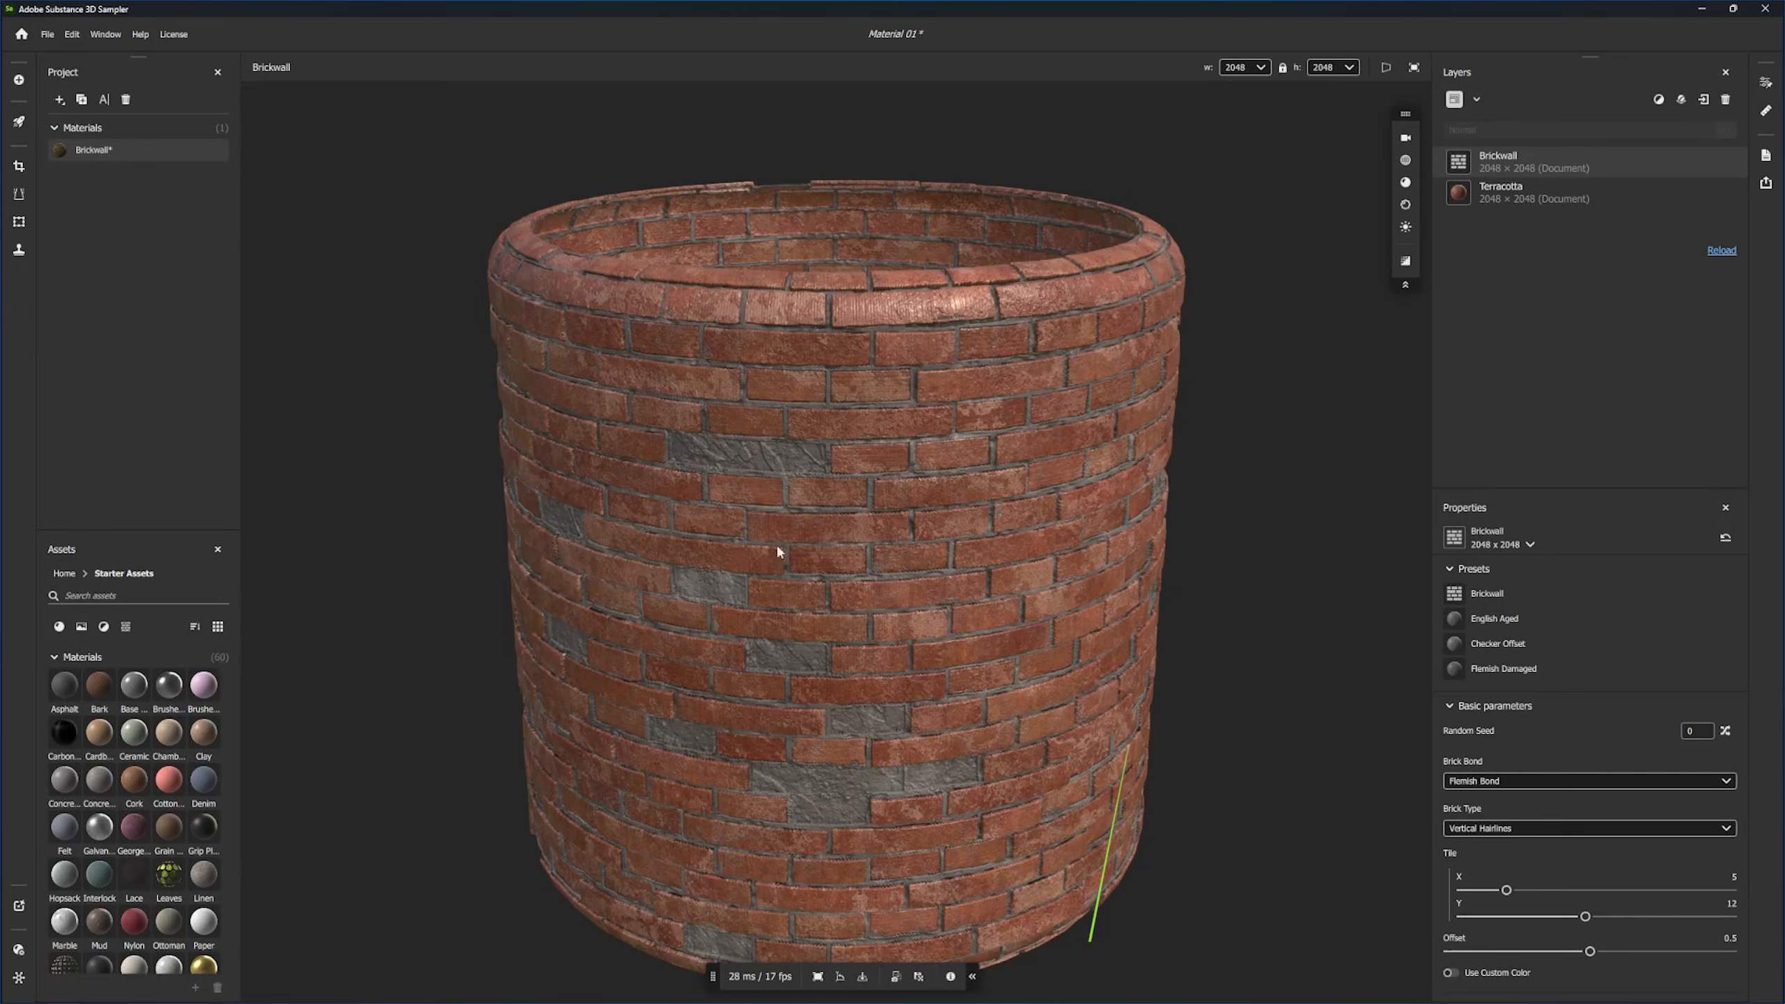
- Add a Moss filter on top of the Brickwall layer and save the project
key(space)
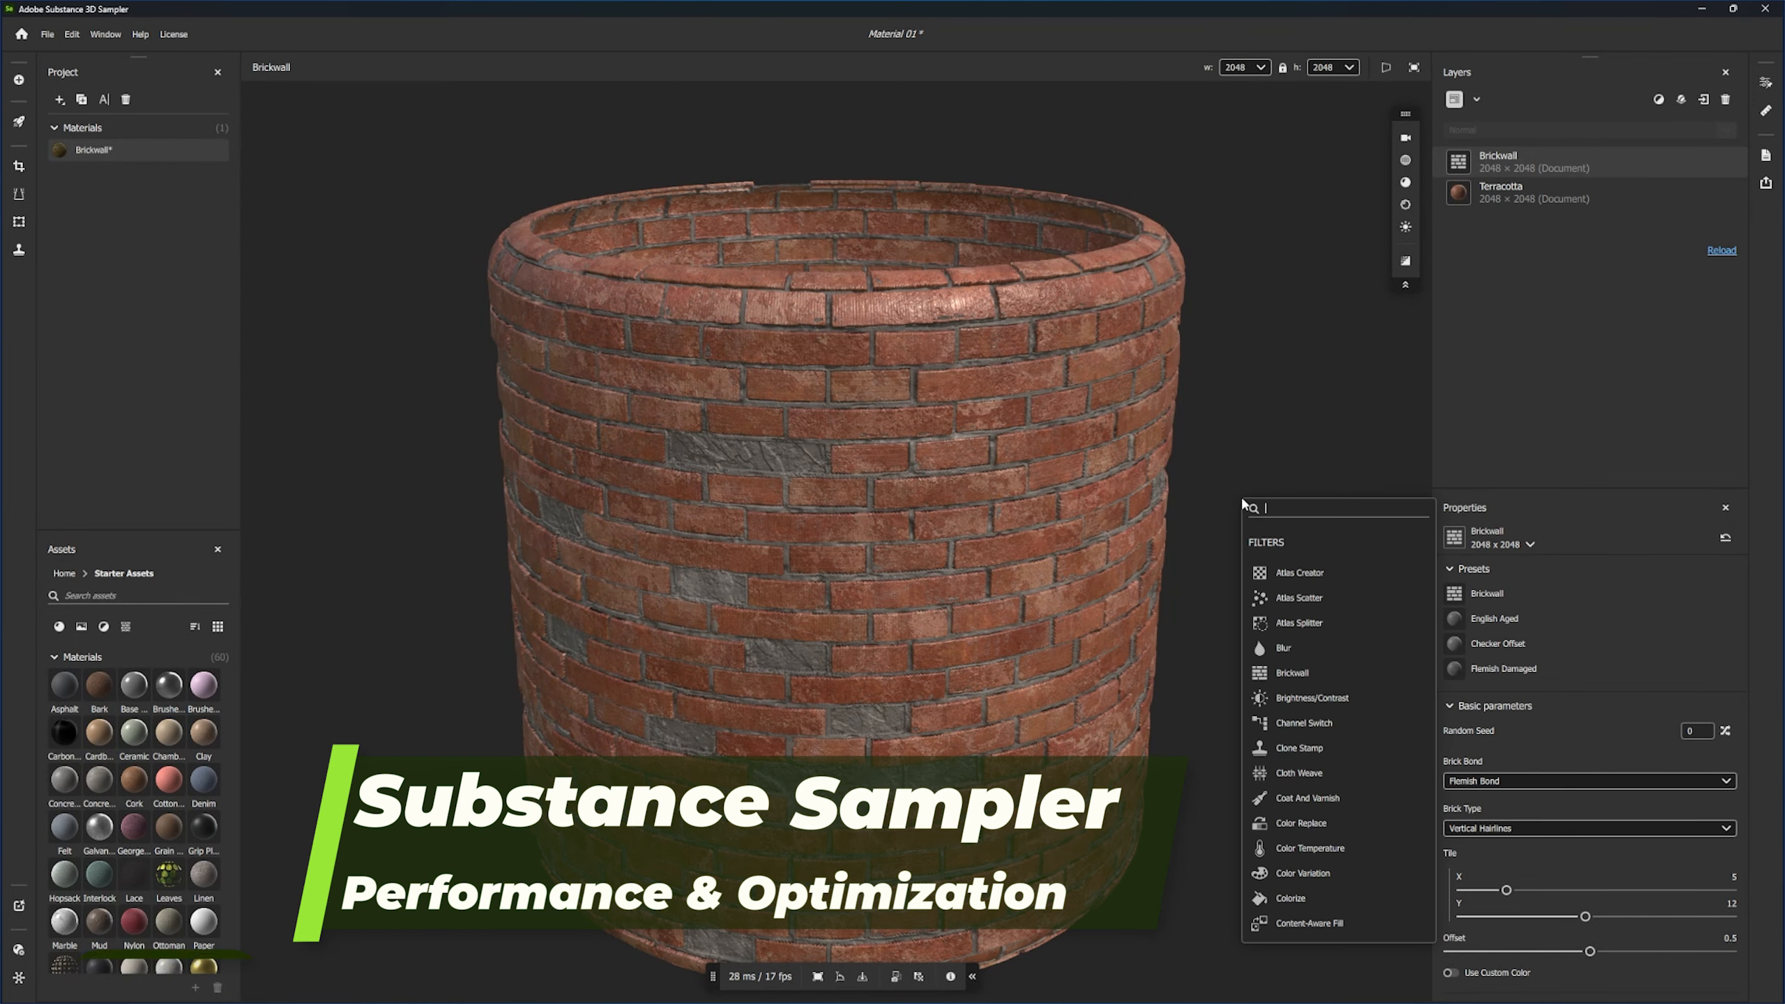
text(moss)
key(Return)
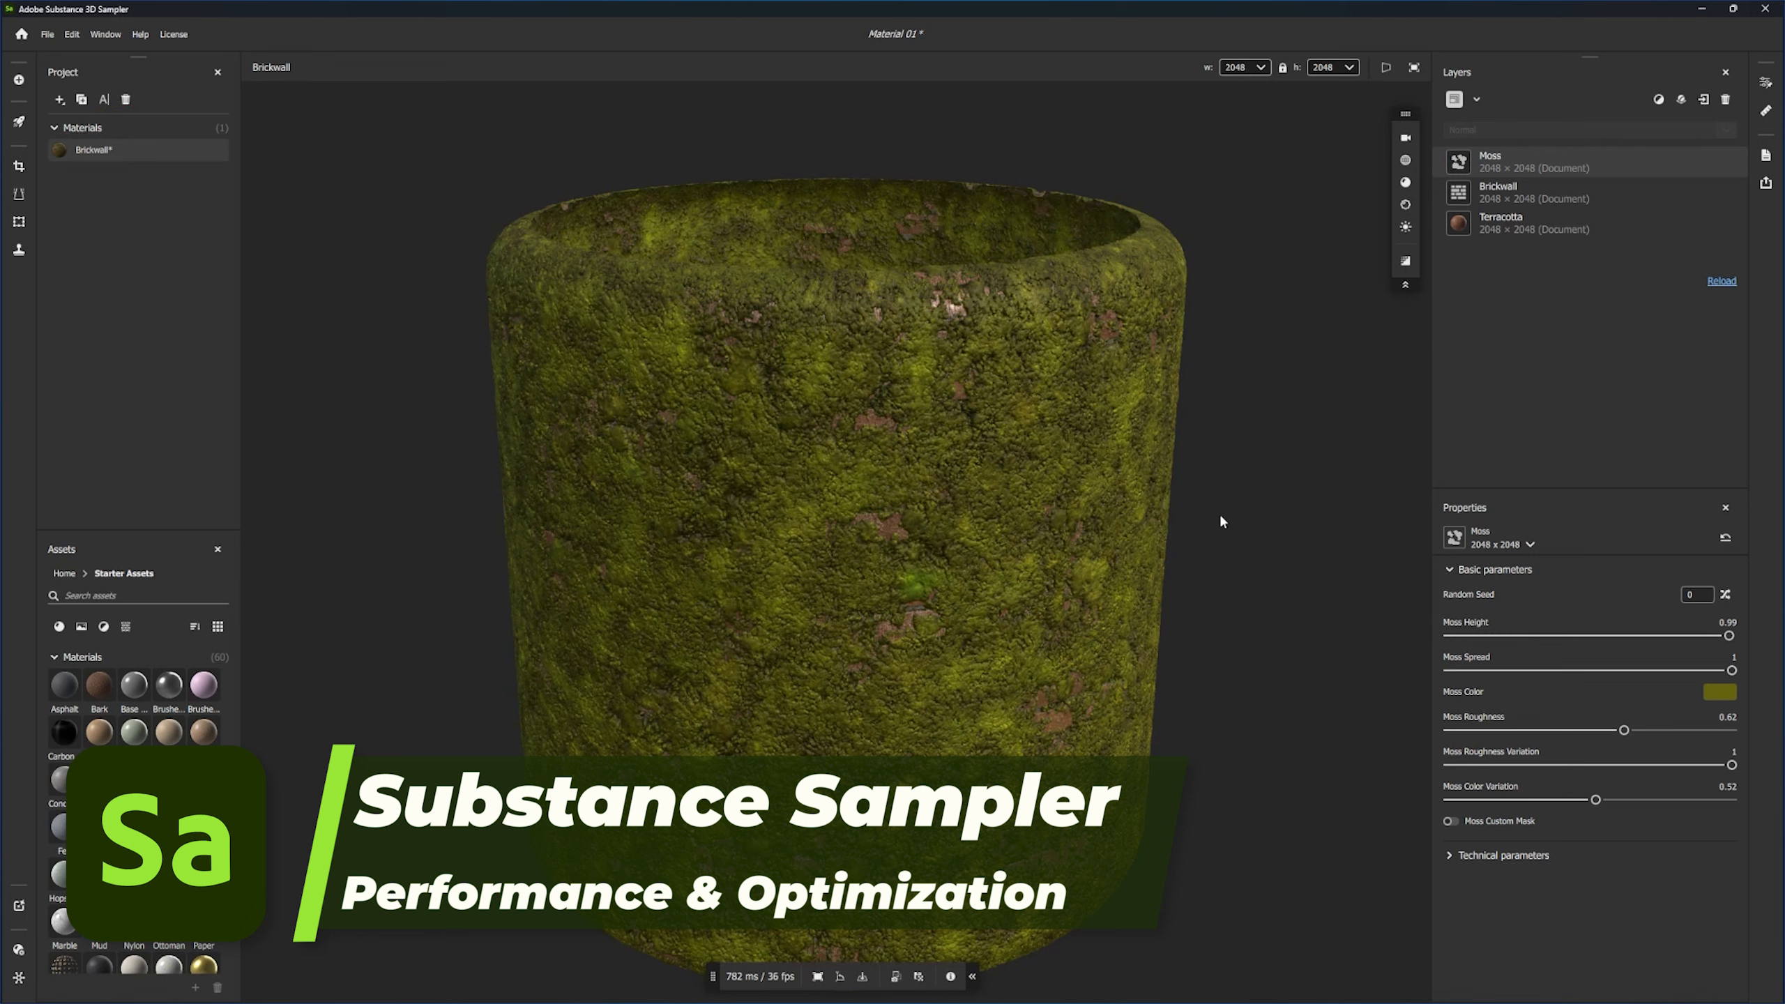
key(ctrl+s)
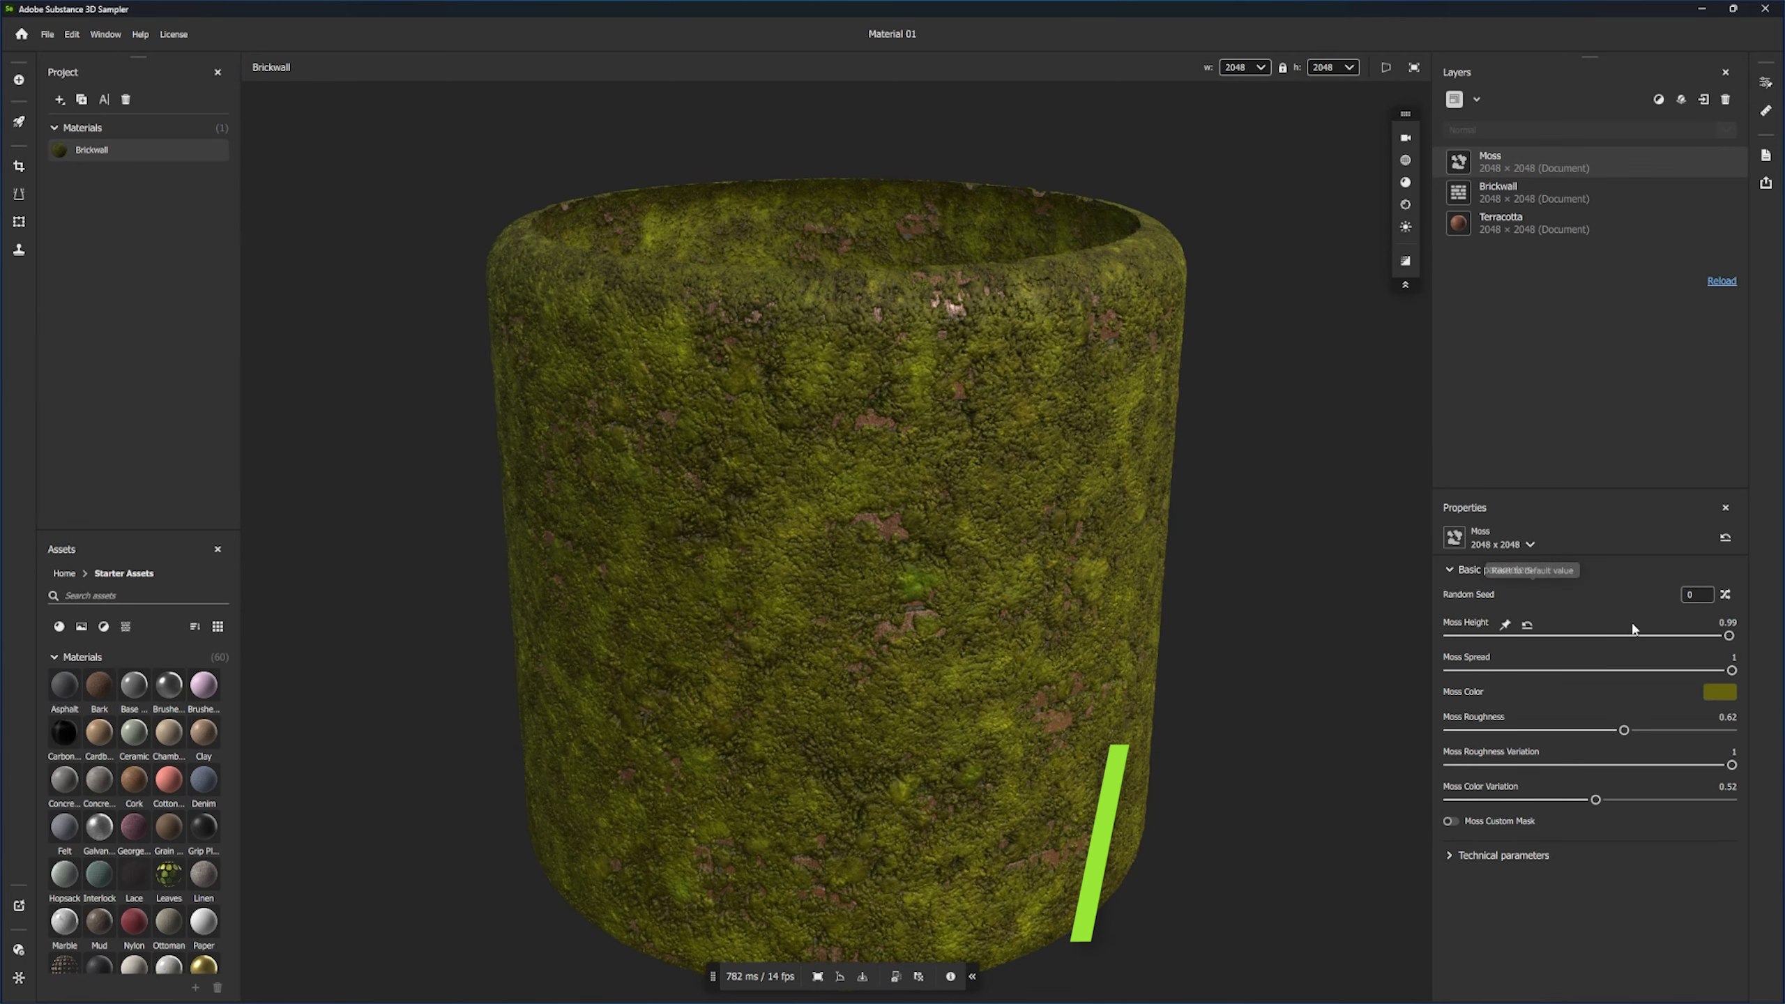
- Set Moss Height to about 0.608 and toggle the Moss layer's visibility off and back on
drag(1690, 639, 1620, 636)
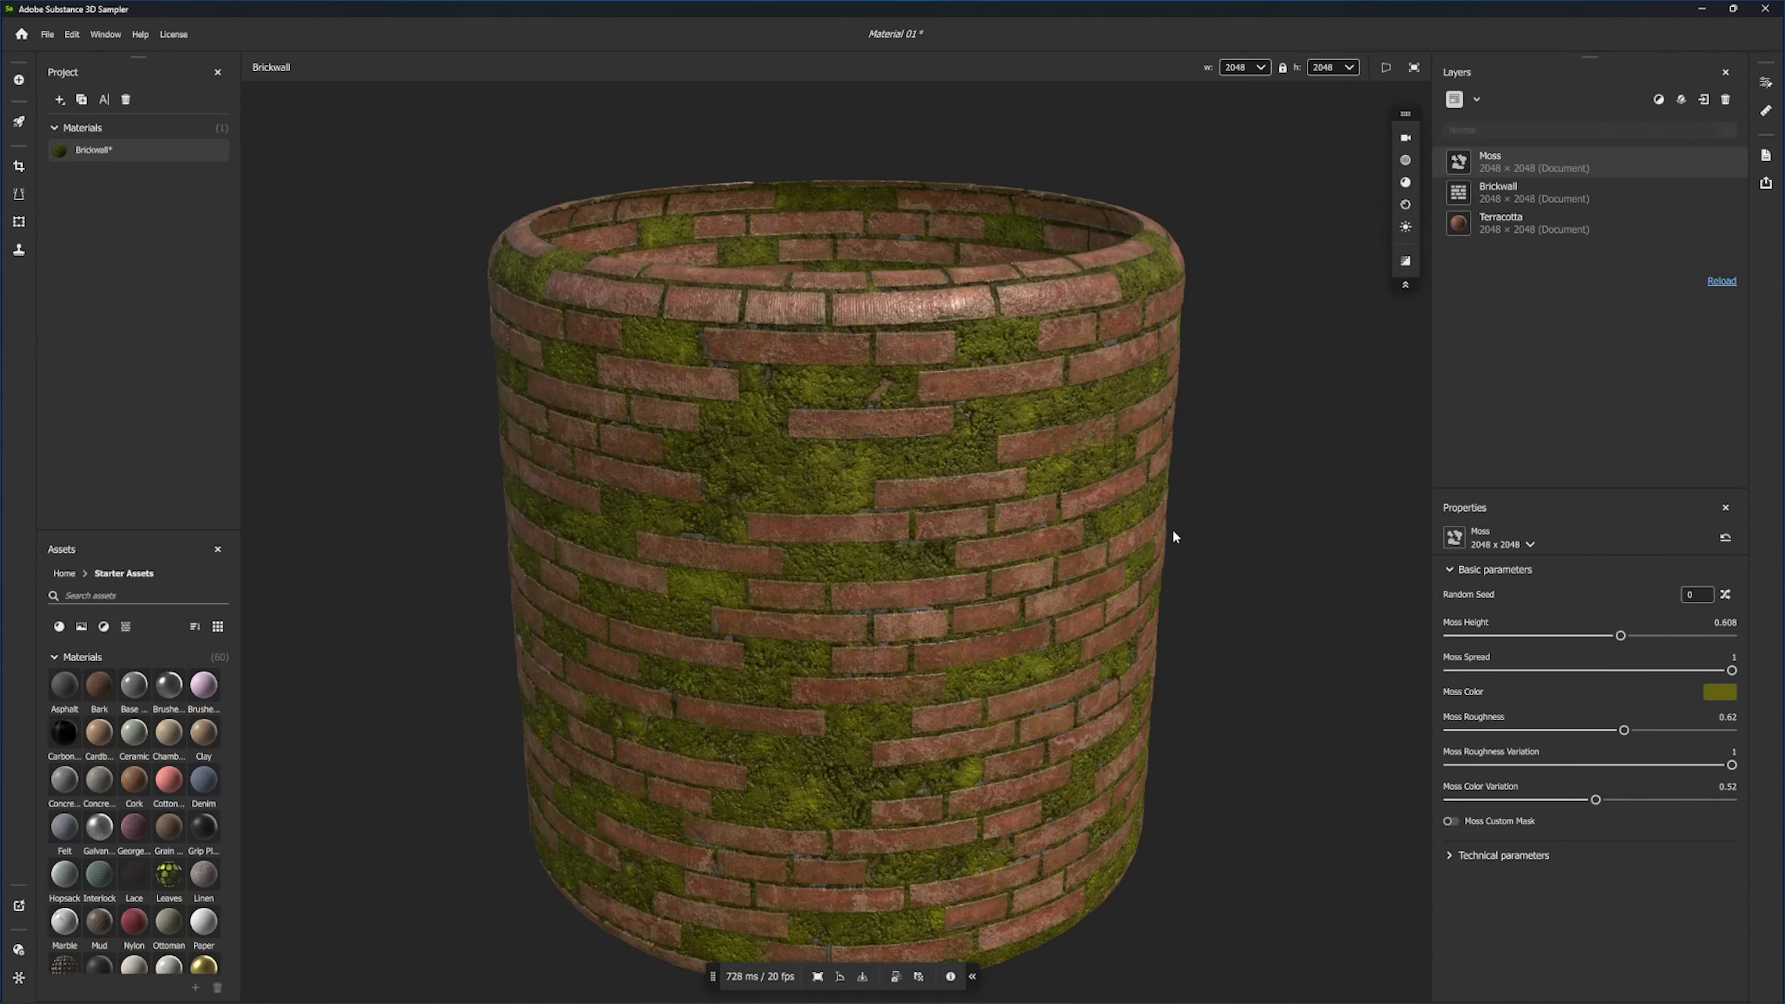
click(1725, 163)
click(1725, 162)
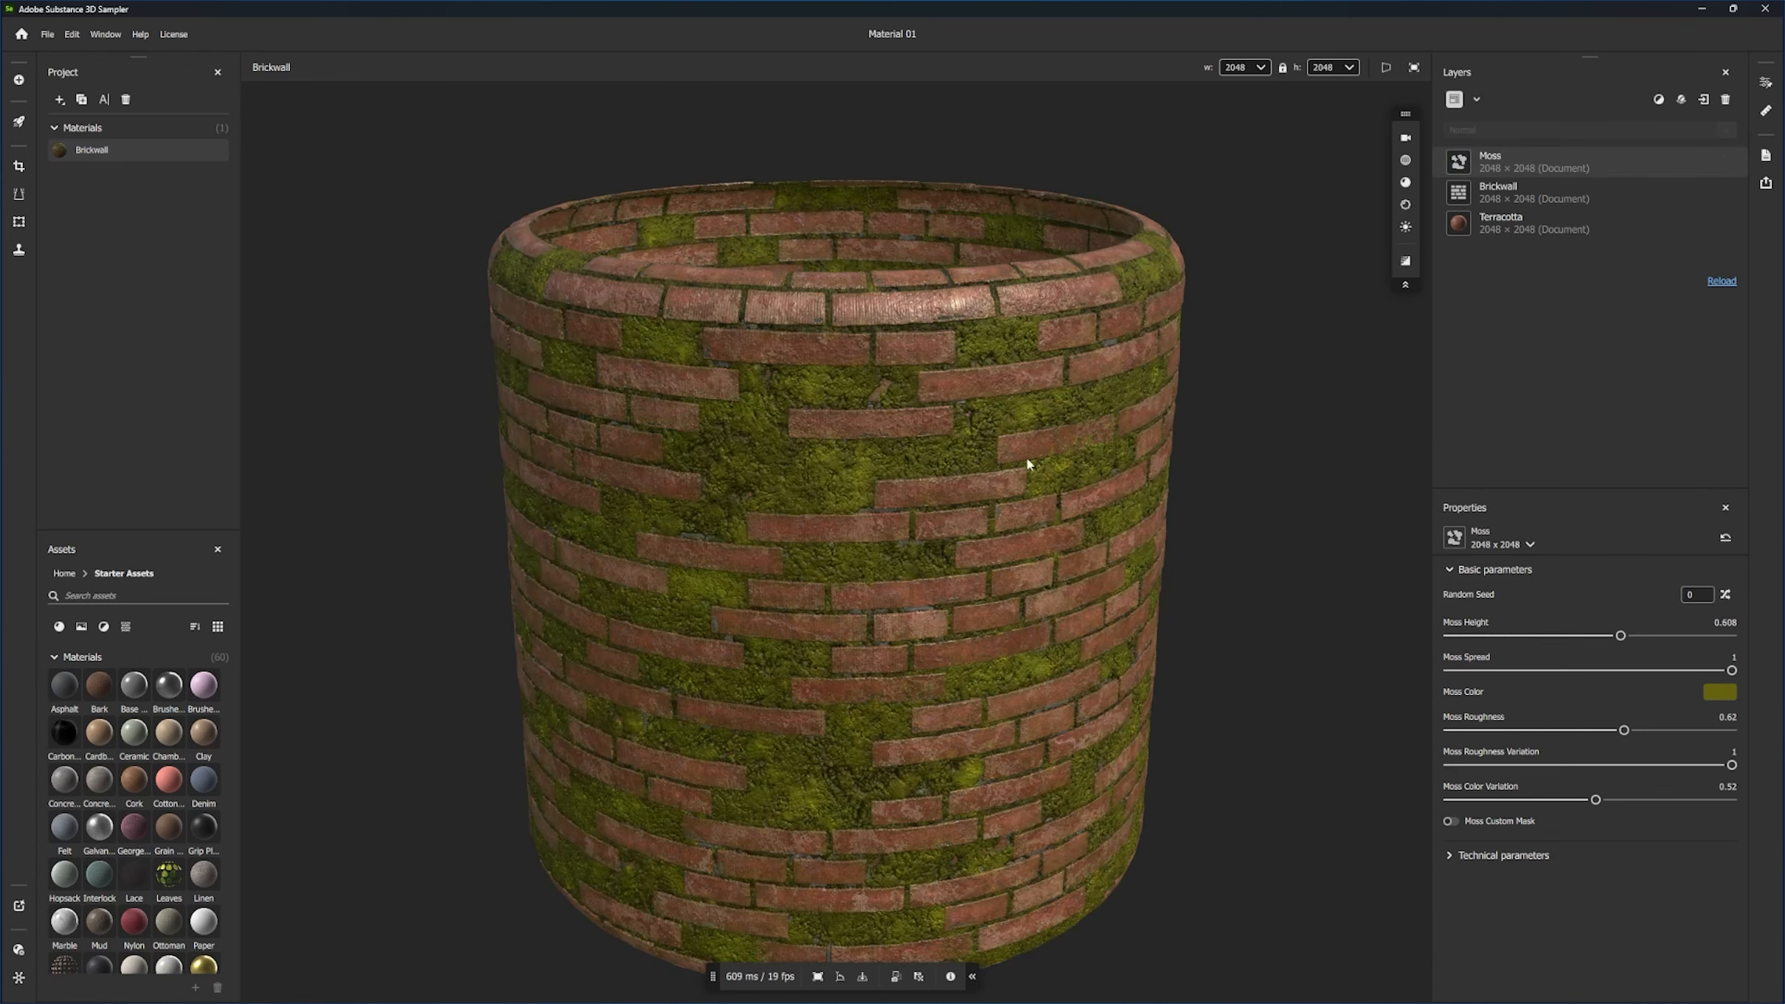
- Set the Moss filter's Moss Spread to about 0.517
mouse_move(58, 154)
click(1594, 670)
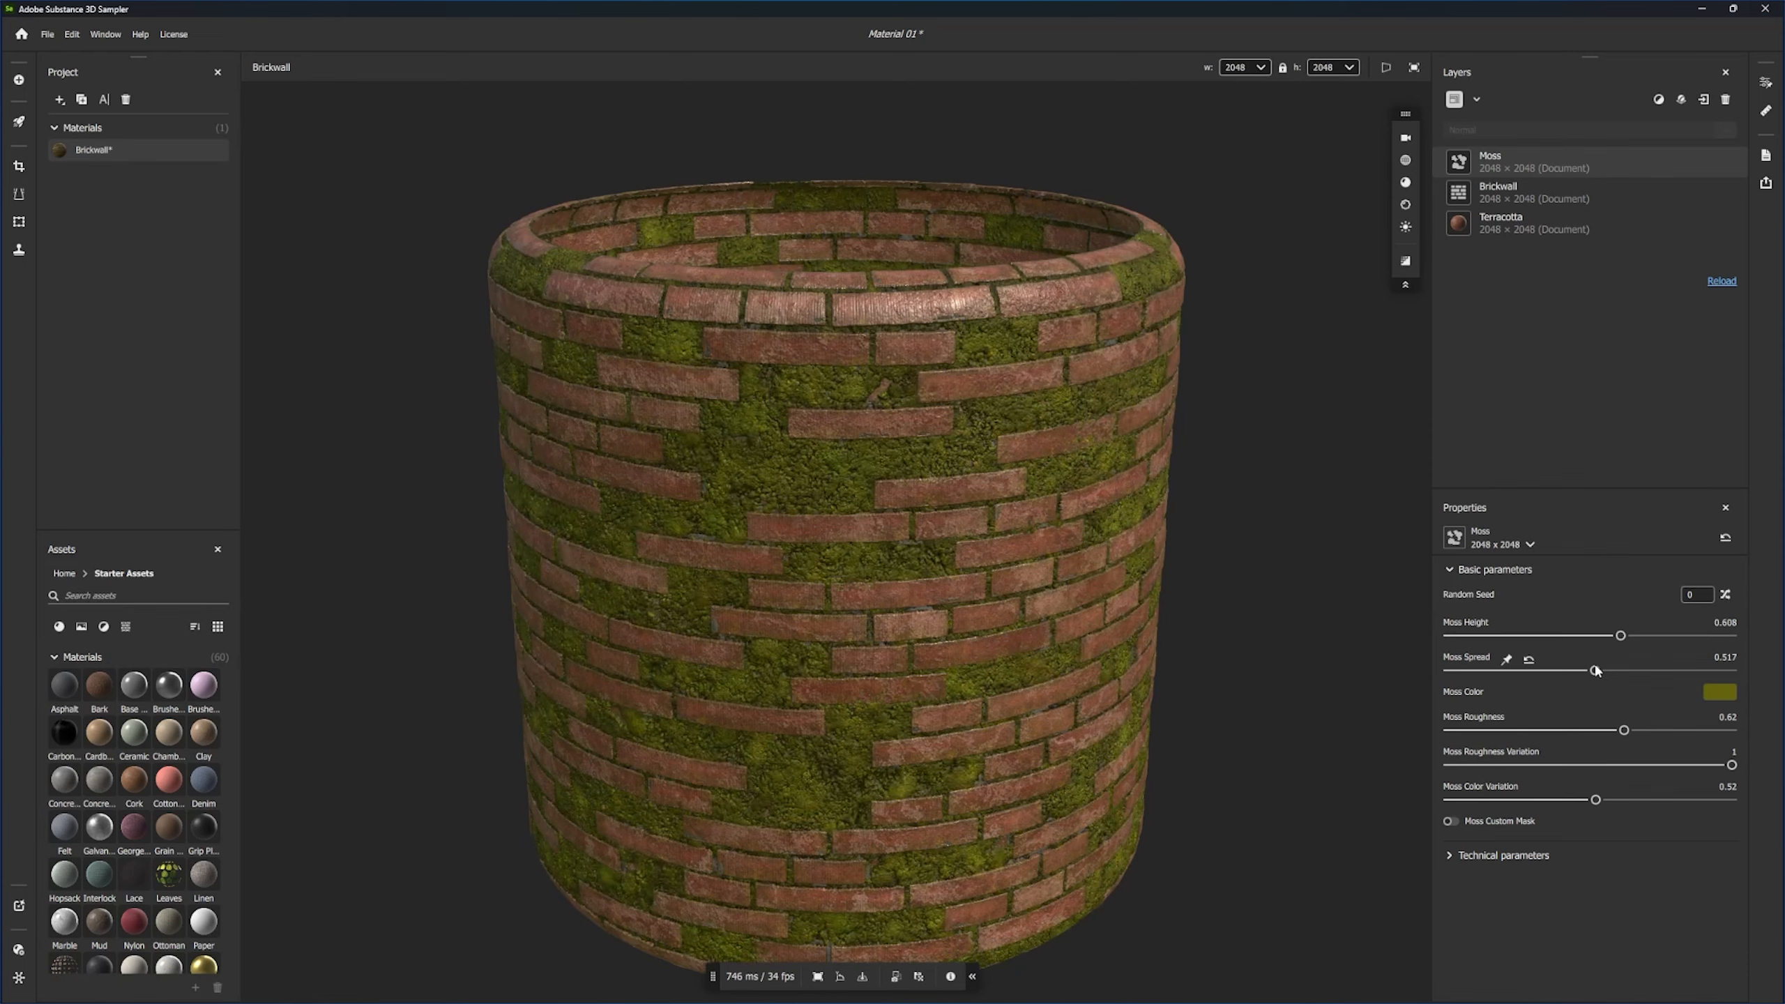
mouse_move(1258, 629)
mouse_down()
mouse_move(1238, 485)
mouse_move(1238, 639)
mouse_up()
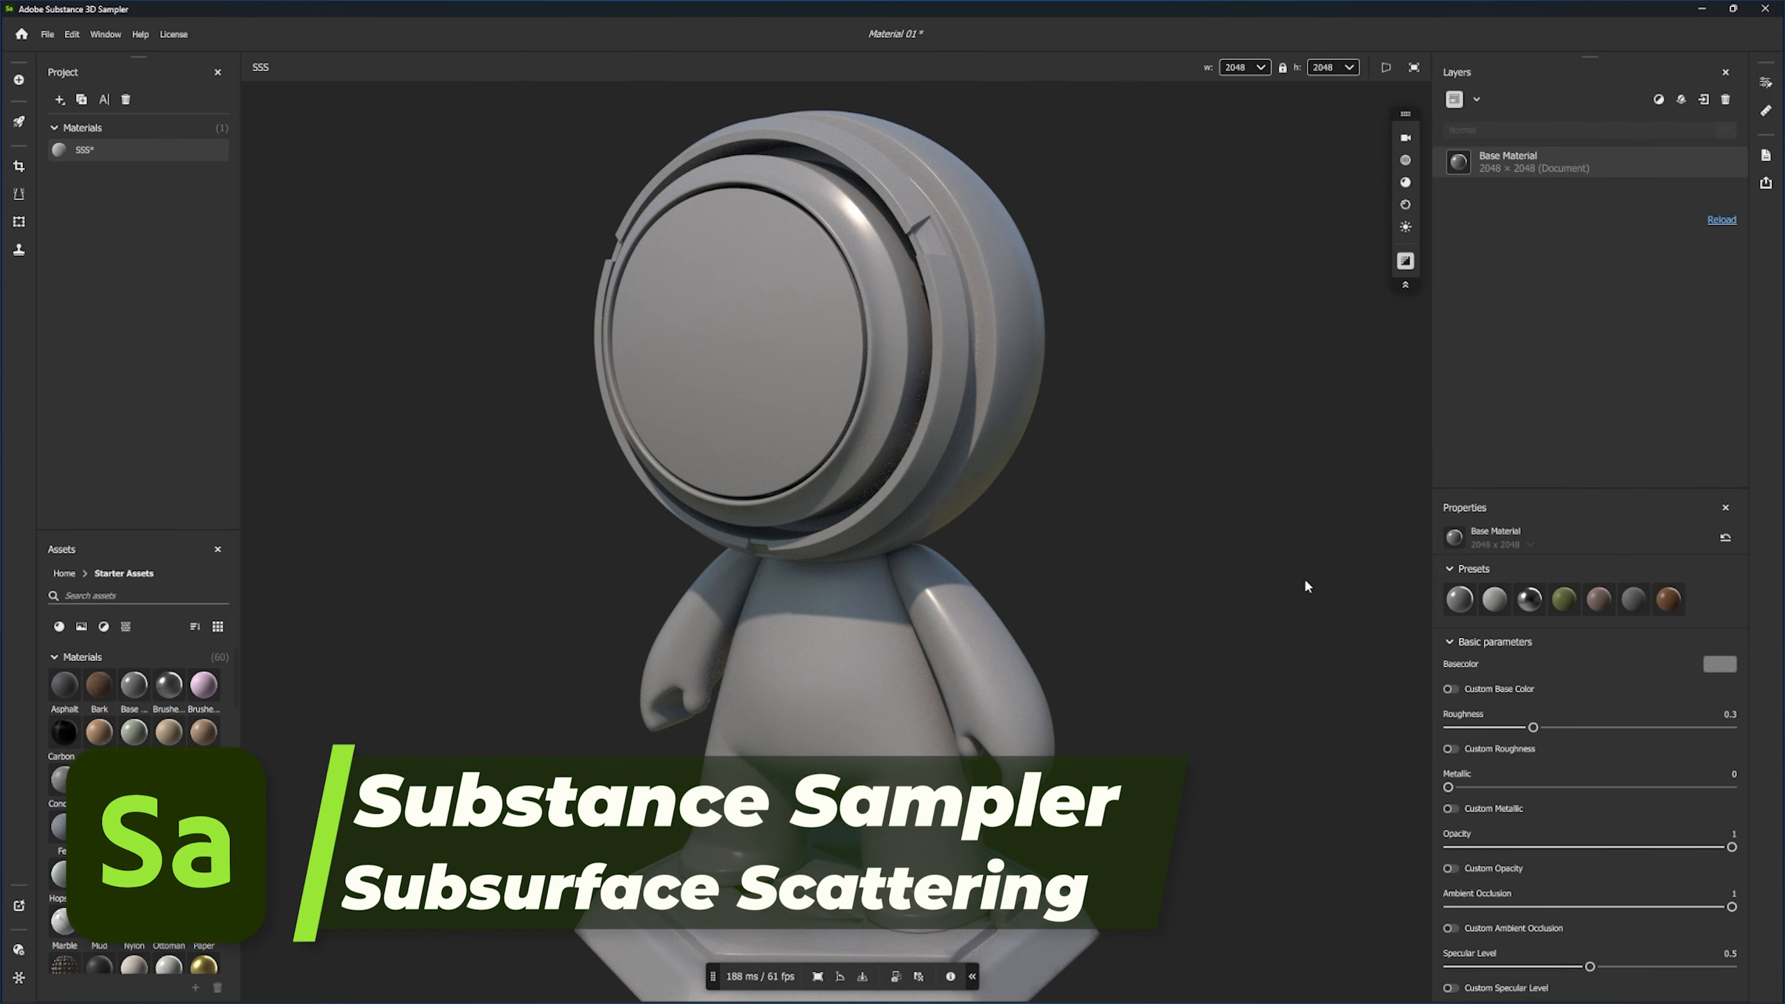
- Enable Subsurface Scattering in the Base Material's Interior parameters and set Translucency to about 0.184
scroll(1553, 765, down, 4)
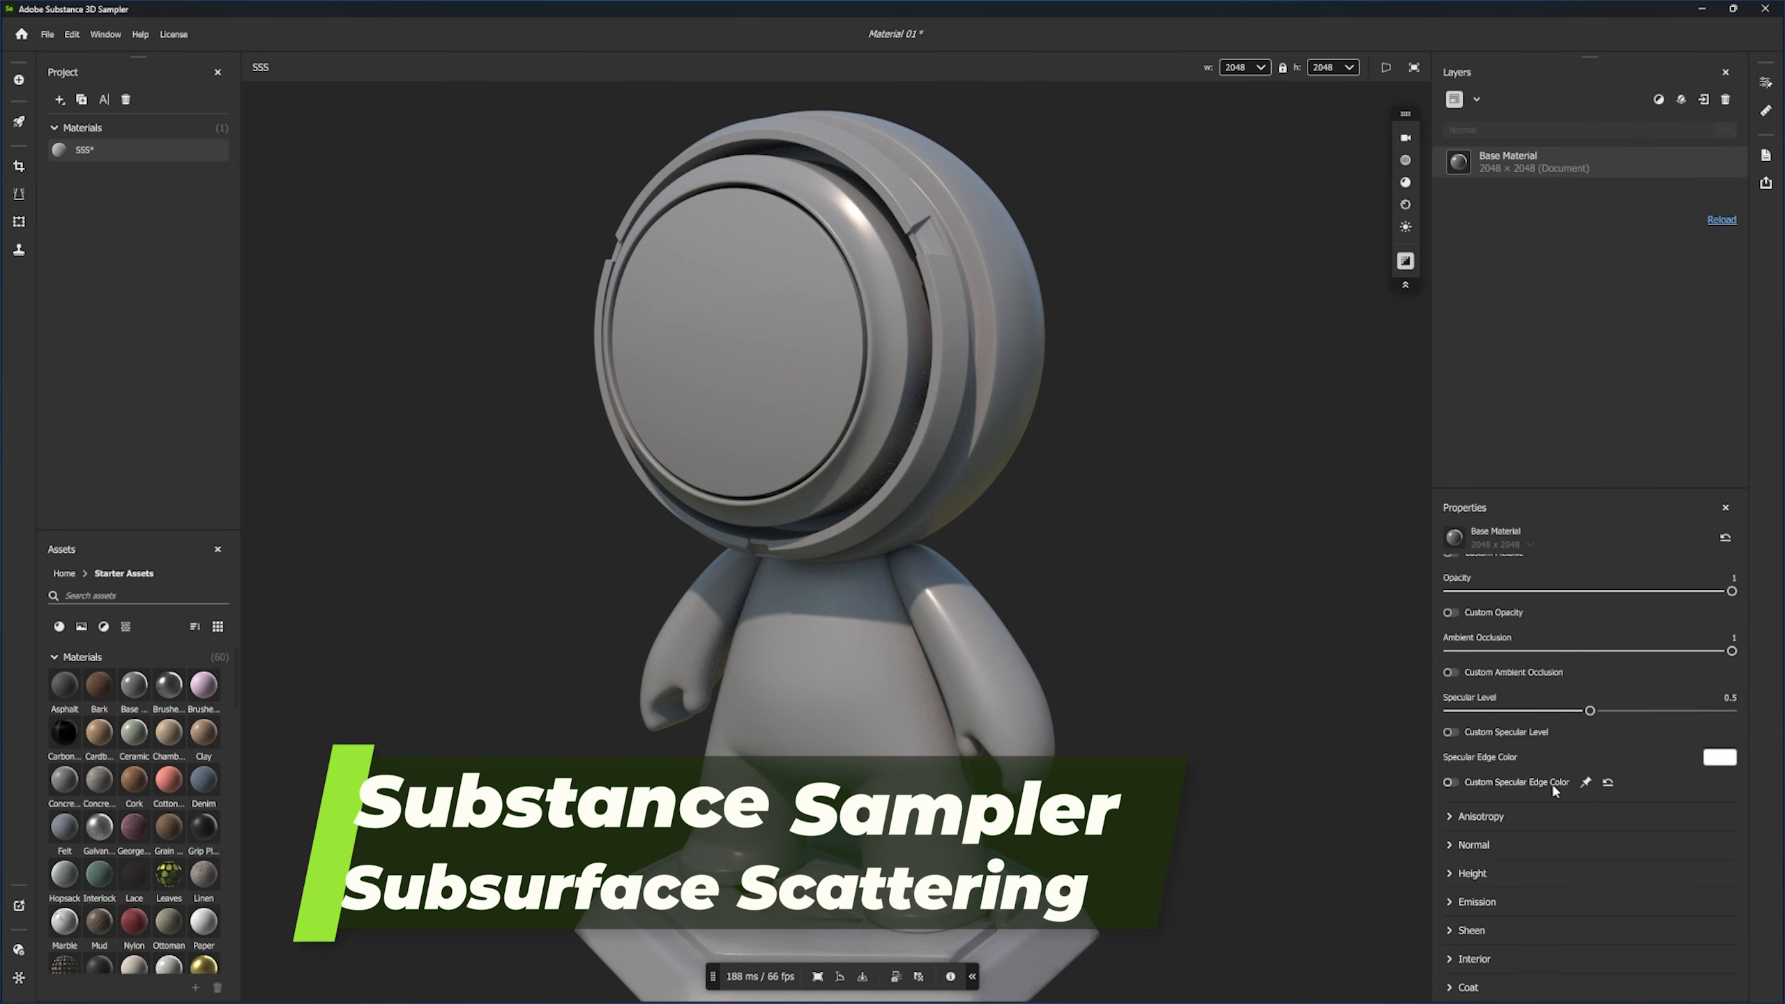
click(1452, 959)
scroll(1452, 961, down, 2)
click(1450, 953)
scroll(1157, 804, down, 1)
scroll(1483, 843, down, 2)
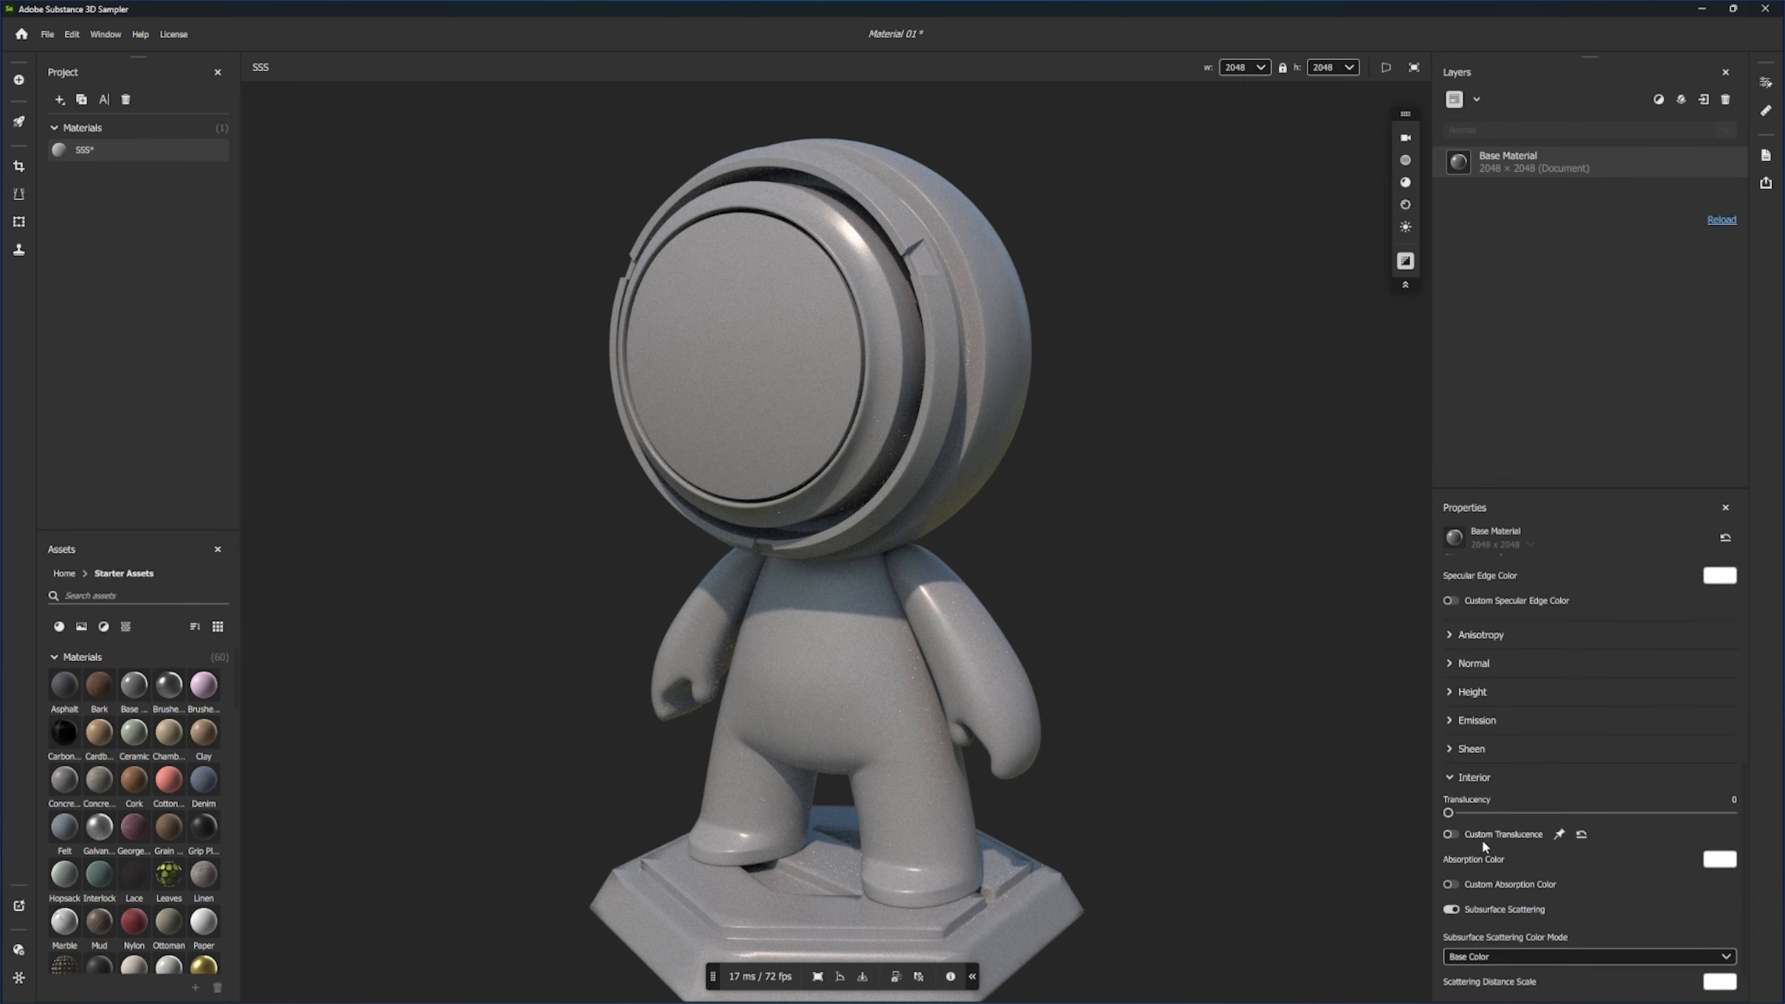
drag(1447, 760, 1500, 760)
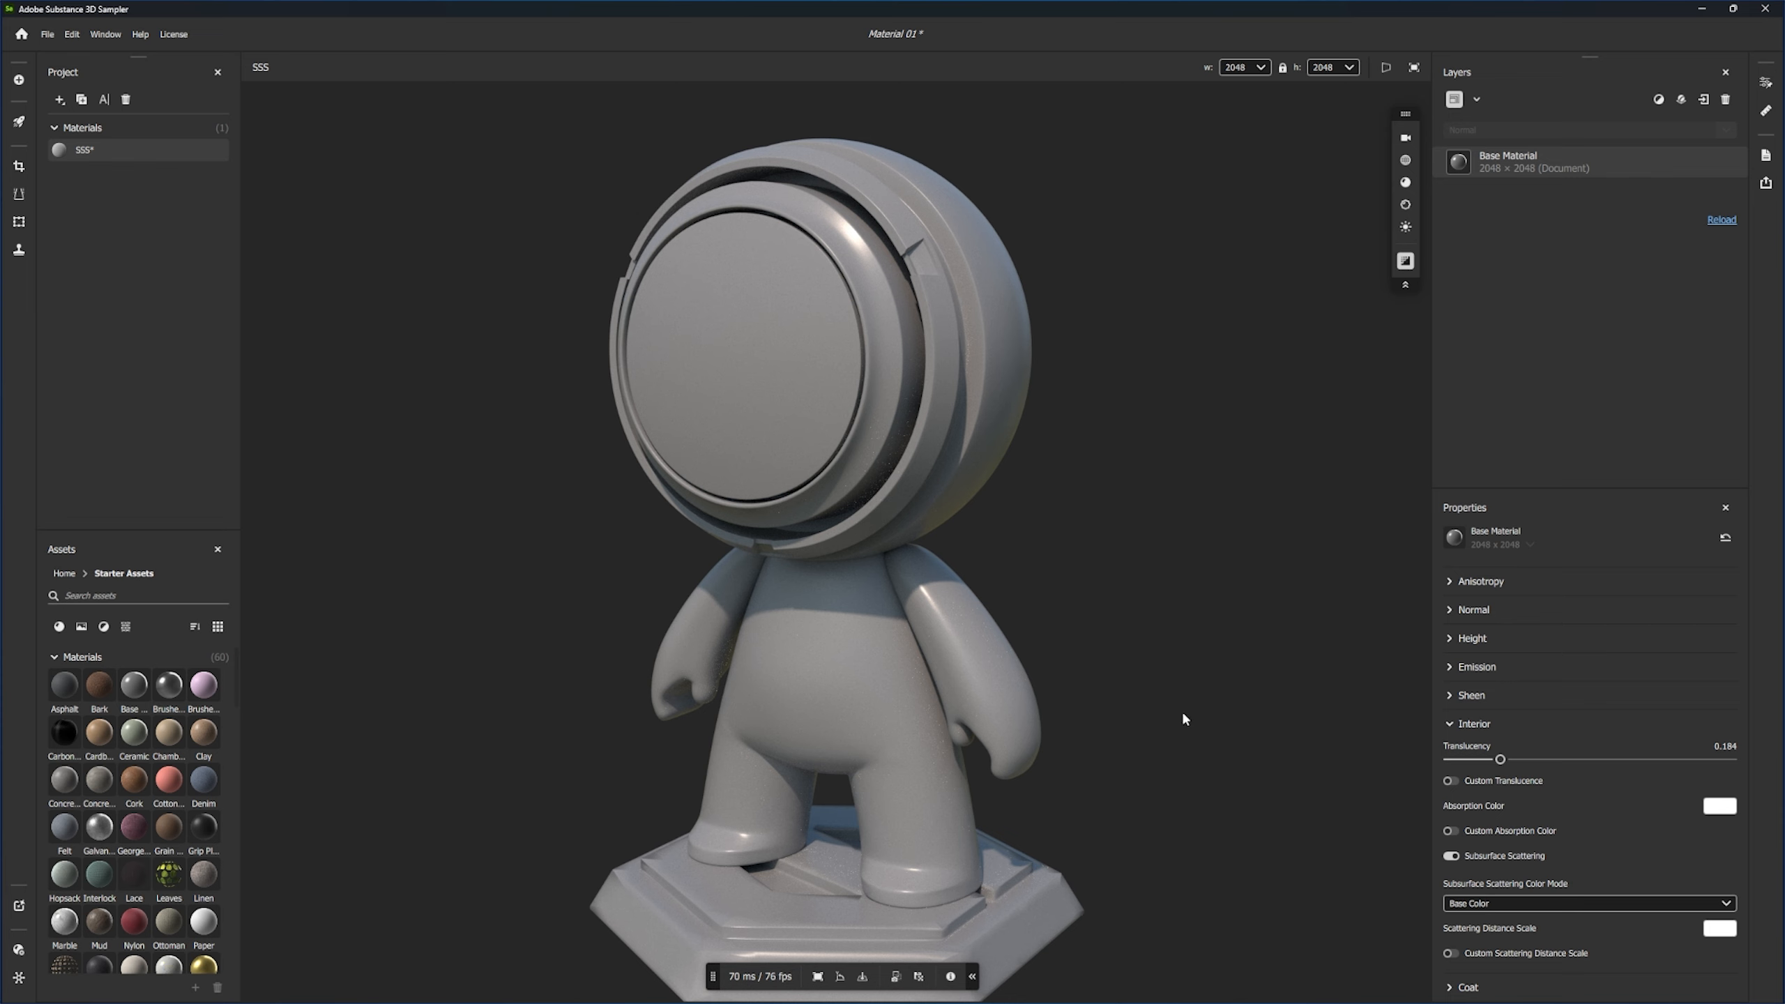
- Enable computation of the two Scattering custom channels and the Translucency channel in the channel settings
click(19, 977)
scroll(112, 739, down, 5)
click(148, 847)
click(149, 869)
click(148, 977)
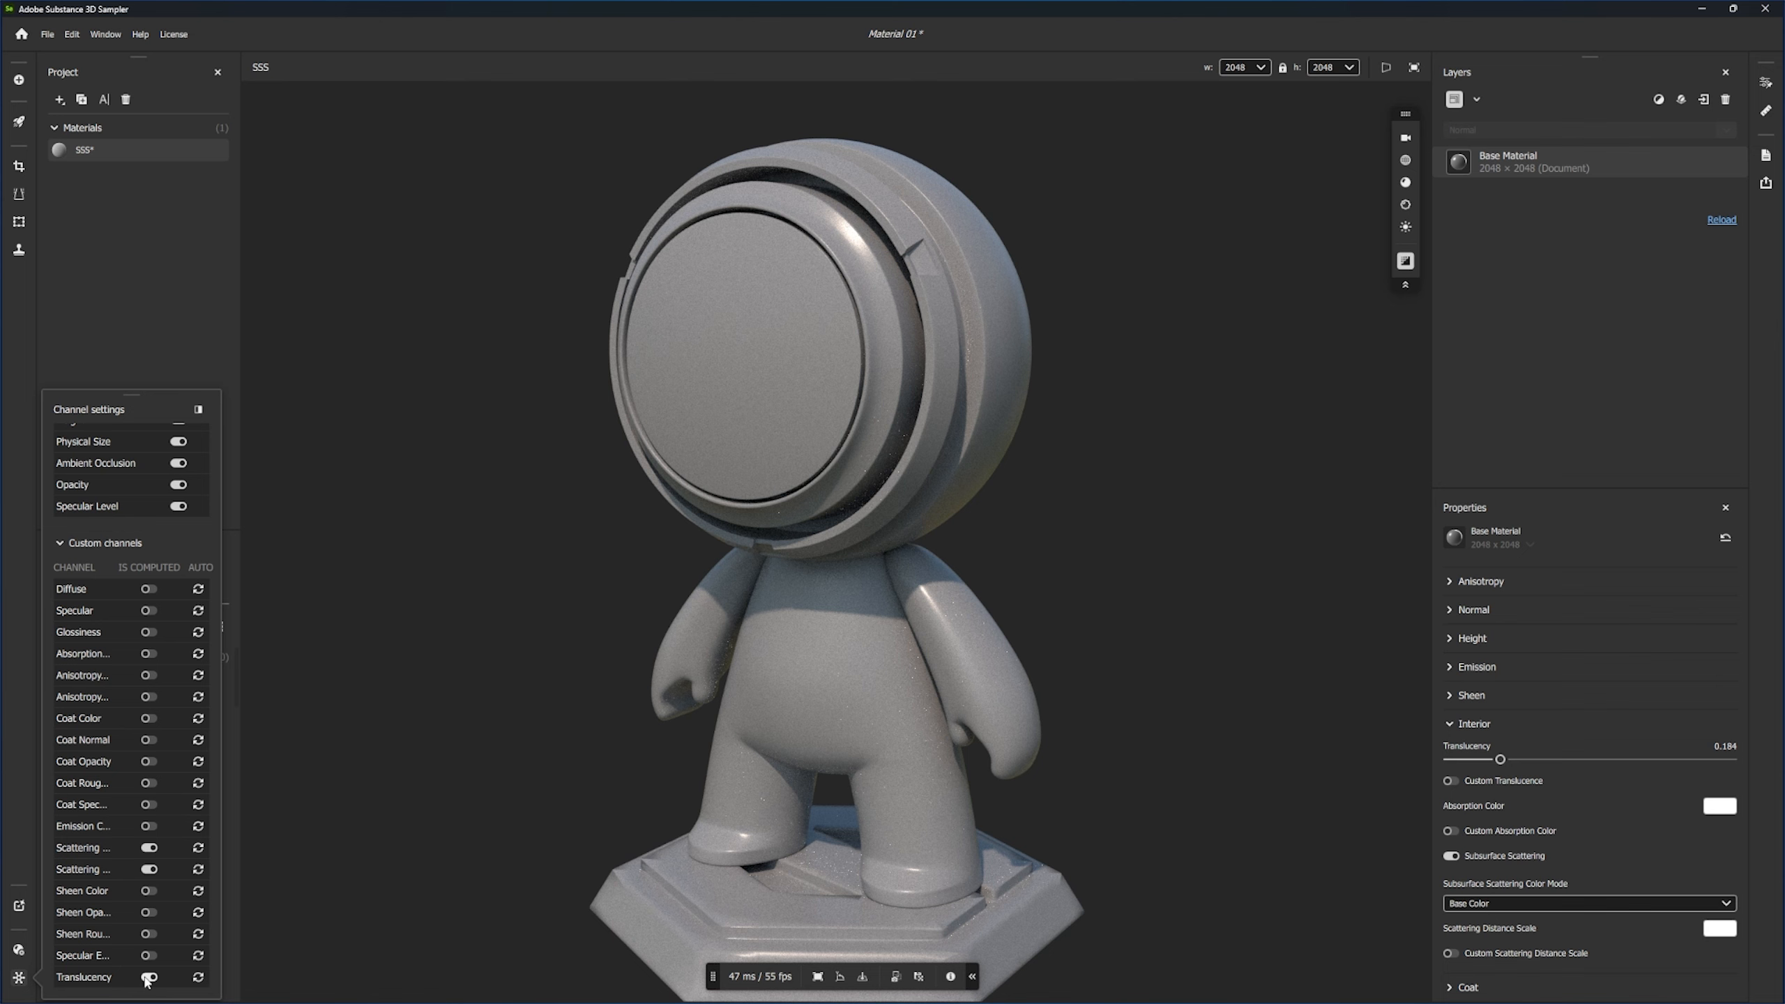
- Enable Subsurface Scattering in the shader settings with a Scattering Distance of 7.5, and set the Base Material's Translucency to about 0.426
click(19, 977)
click(19, 950)
click(203, 562)
drag(61, 599, 168, 599)
drag(1500, 759, 1568, 760)
- Switch the Base Material's Subsurface Scattering Color Mode to Color and pick a dark orange as the Subsurface Scattering Color
click(1663, 907)
click(1623, 938)
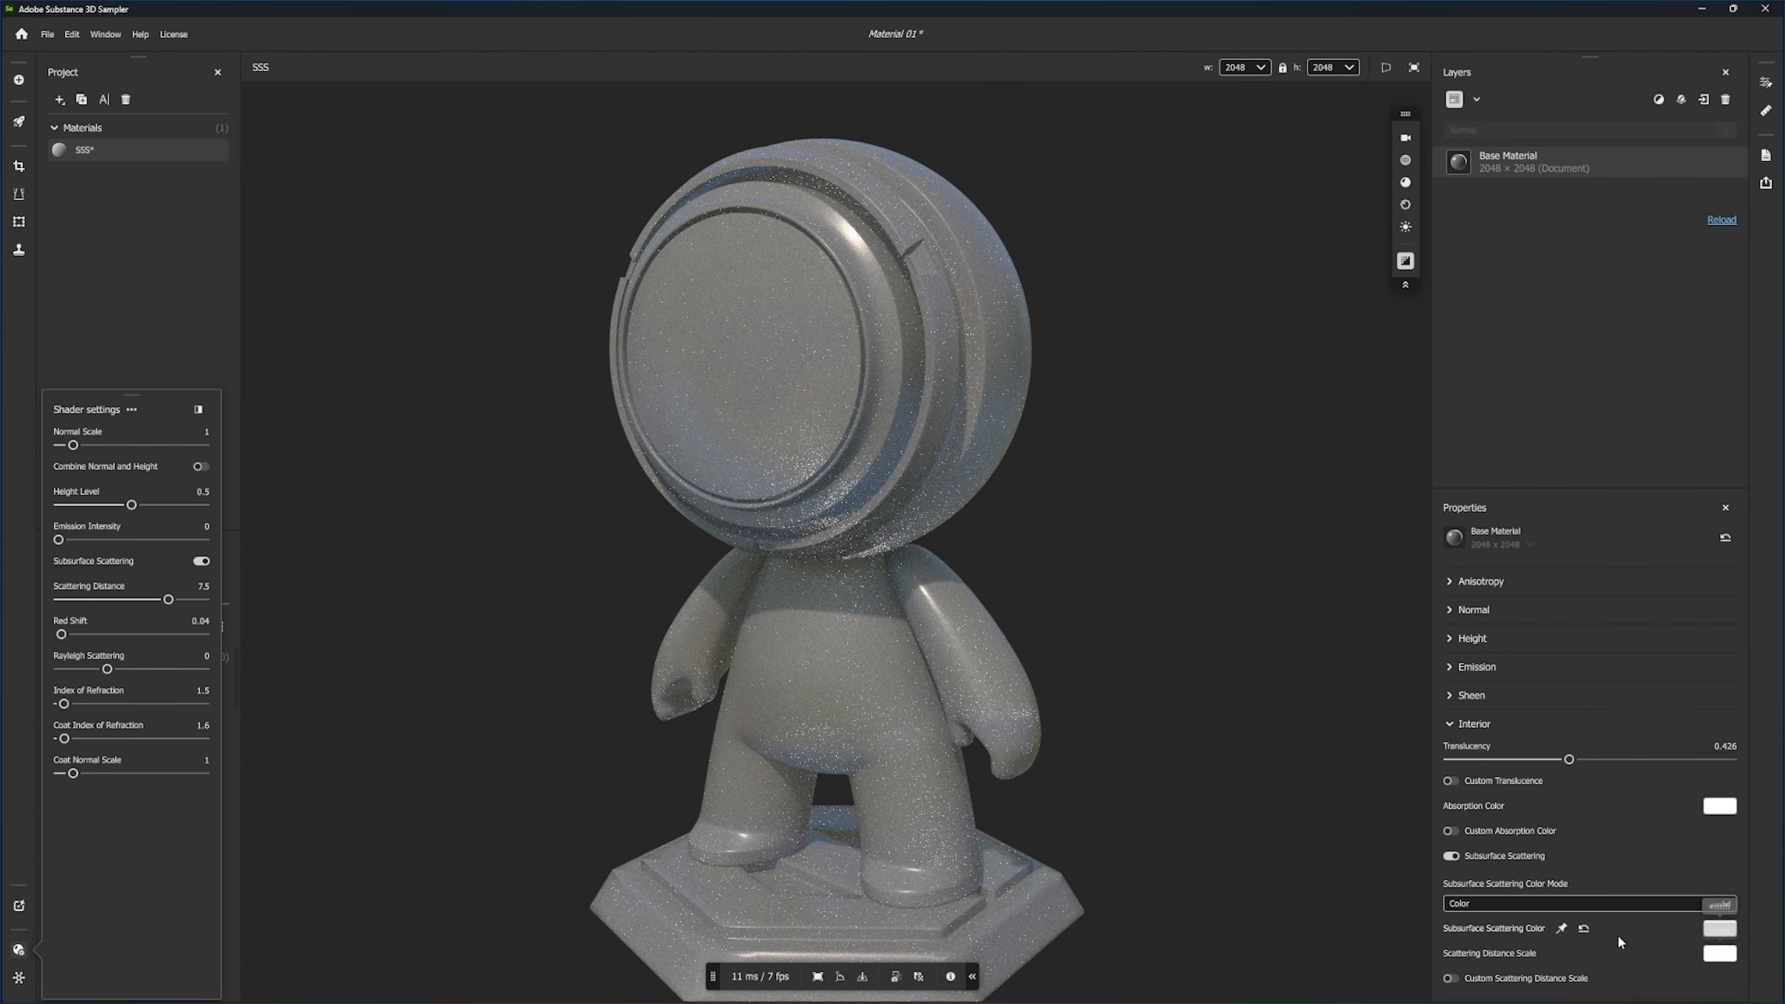
click(1719, 929)
click(970, 466)
click(910, 392)
drag(910, 392, 946, 383)
click(548, 506)
- Set Scattering Distance to 10, Red Shift to about 1.06 and Rayleigh Scattering to about 1.43, and raise the material's Translucency to 1
drag(168, 599, 204, 599)
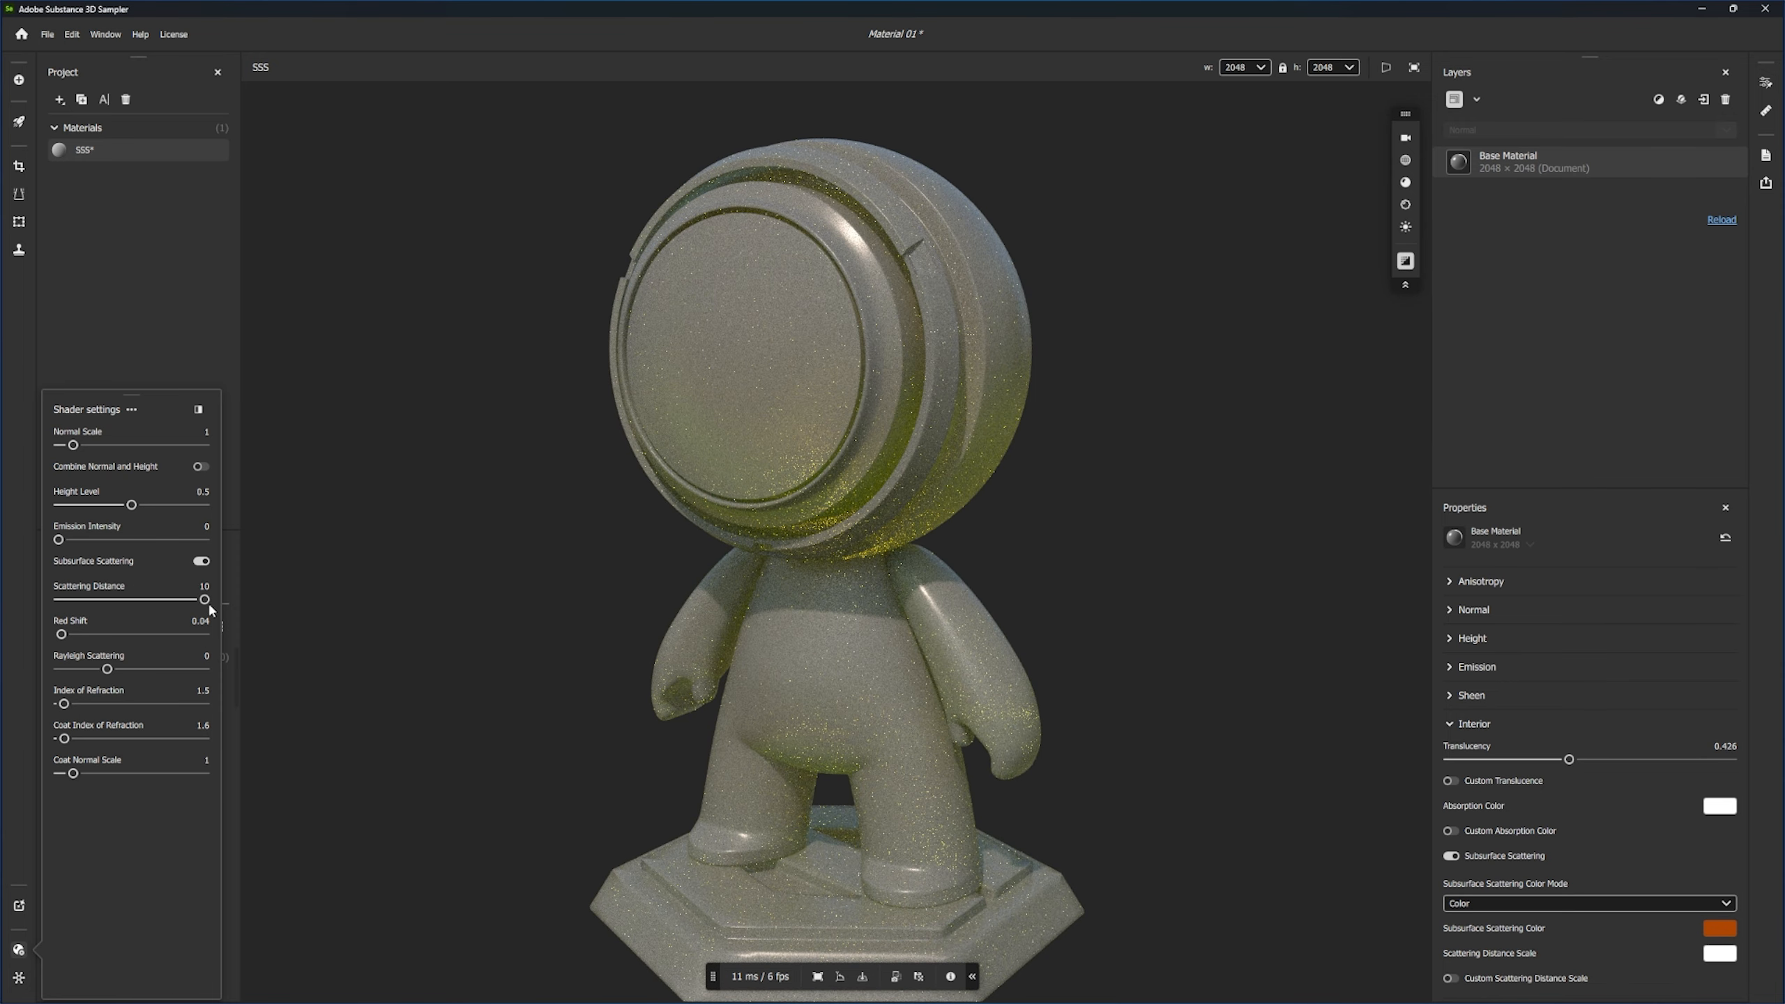
drag(1569, 759, 1643, 760)
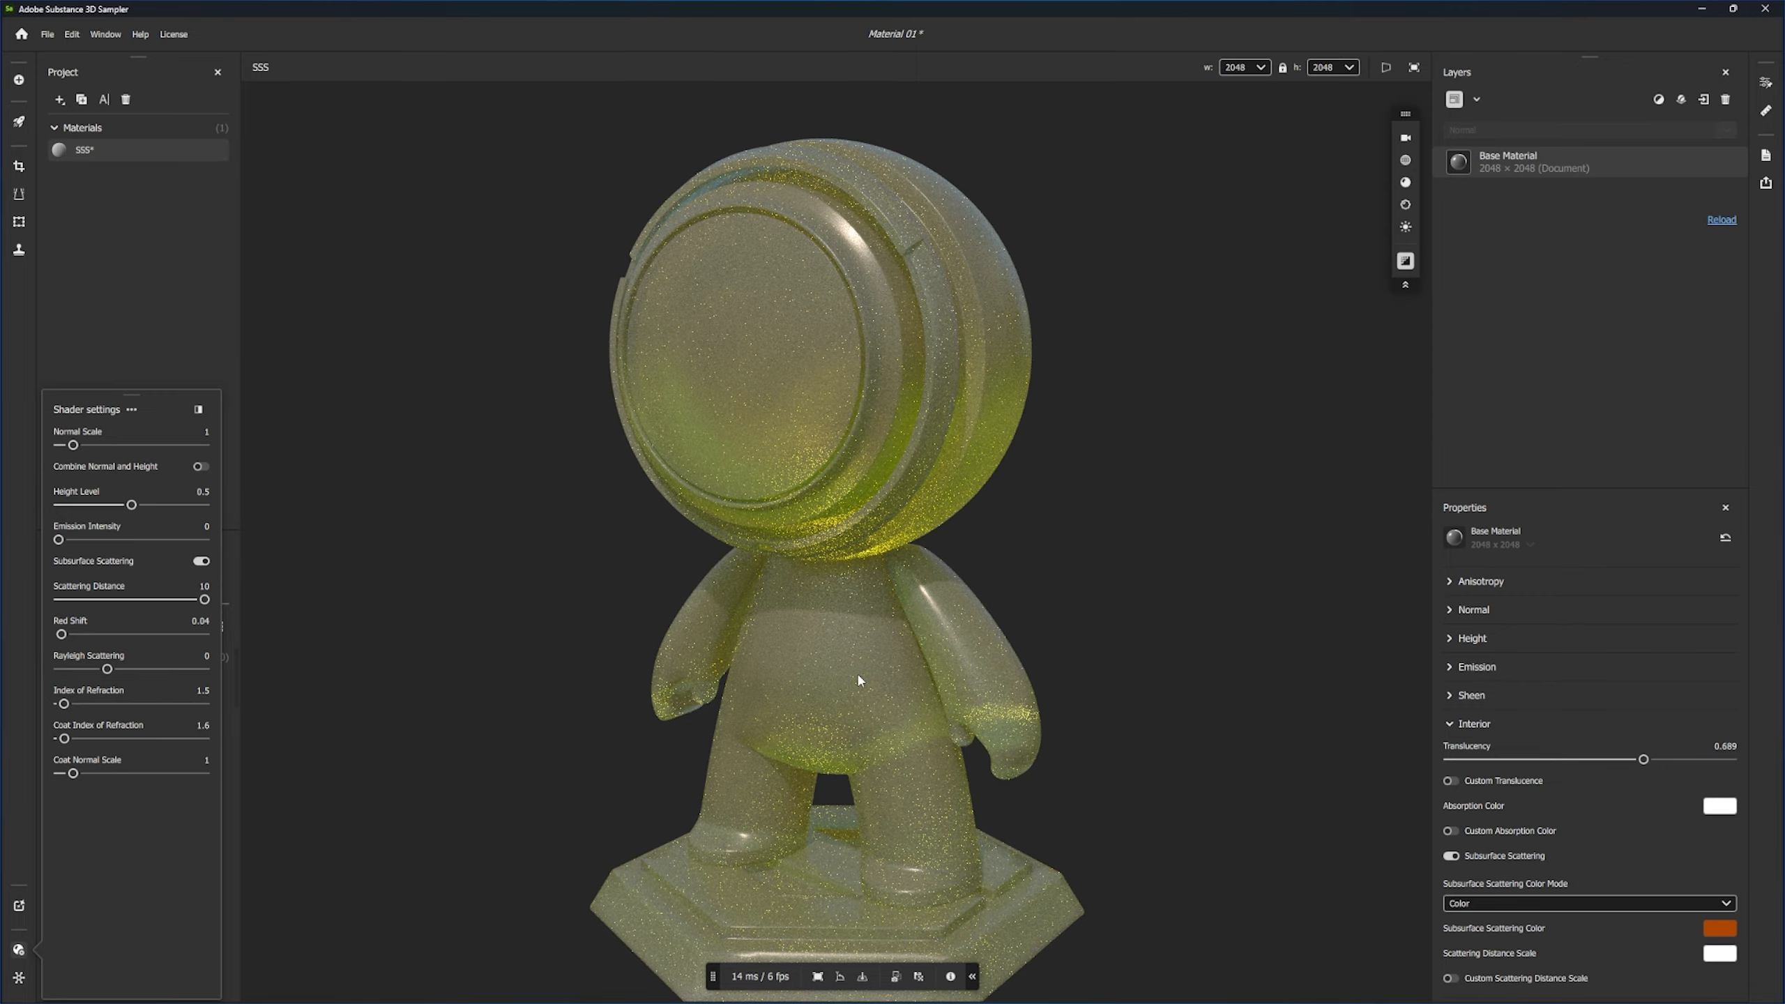
drag(61, 635, 178, 669)
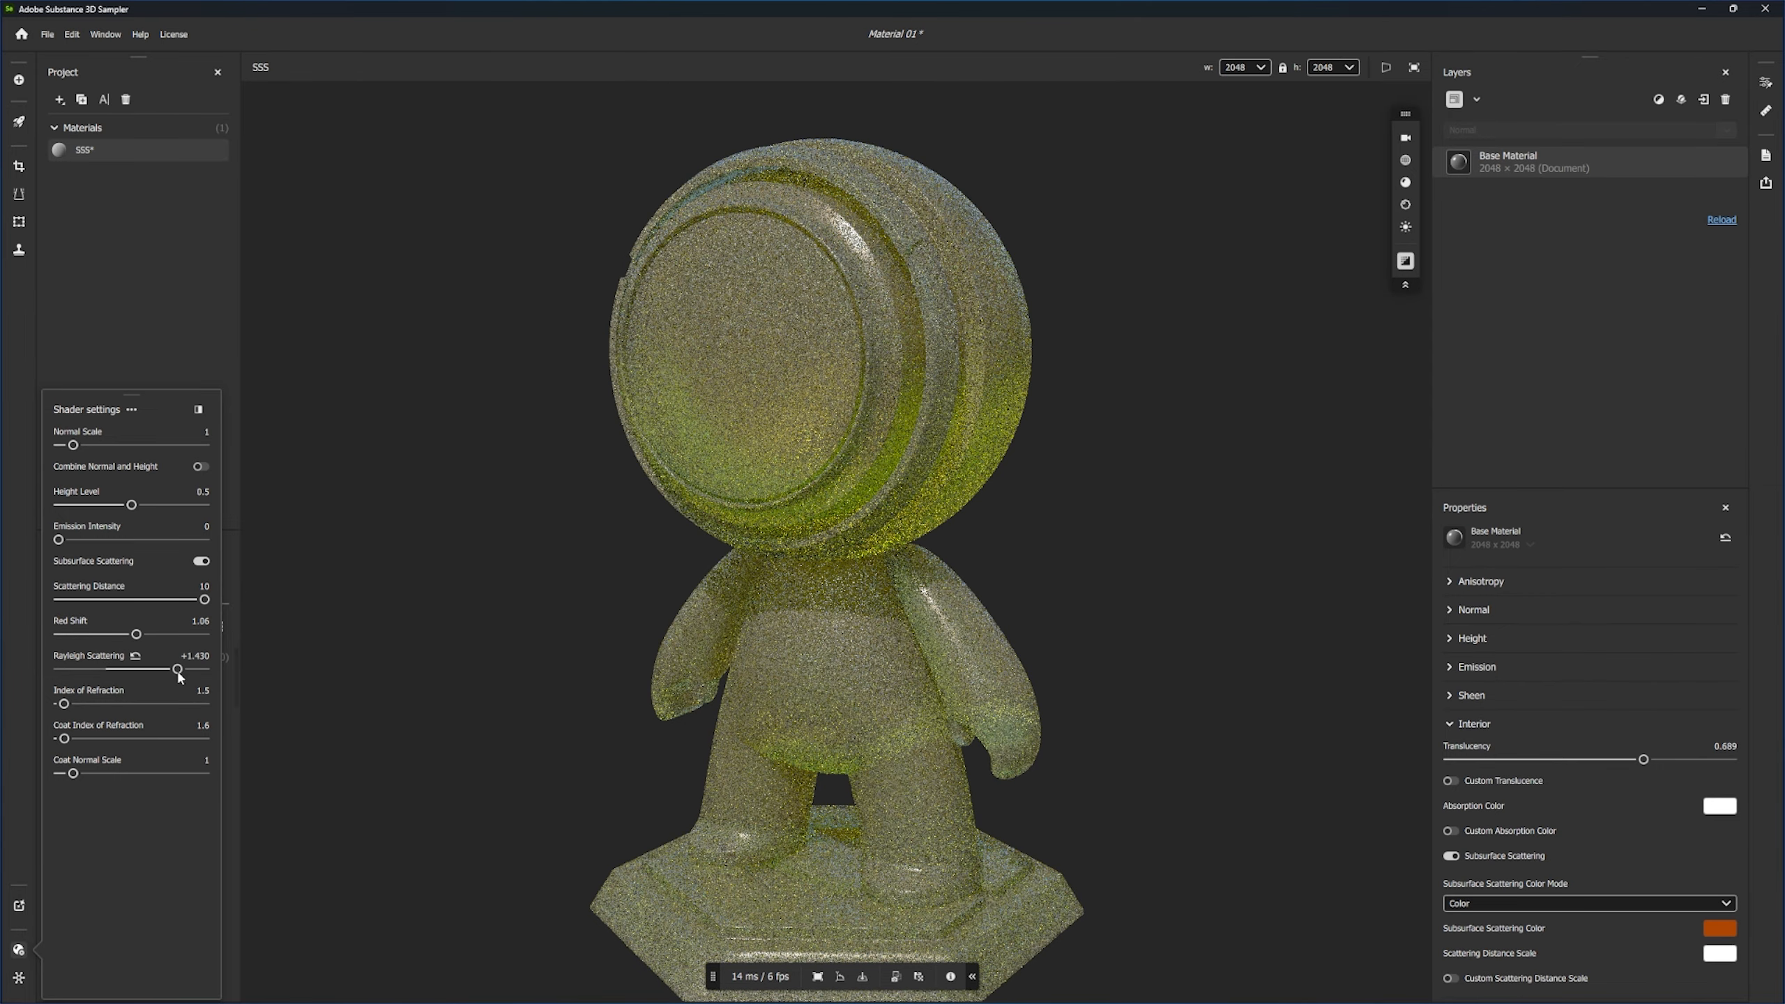
mouse_move(836, 710)
mouse_down()
mouse_move(625, 665)
mouse_move(822, 686)
mouse_up()
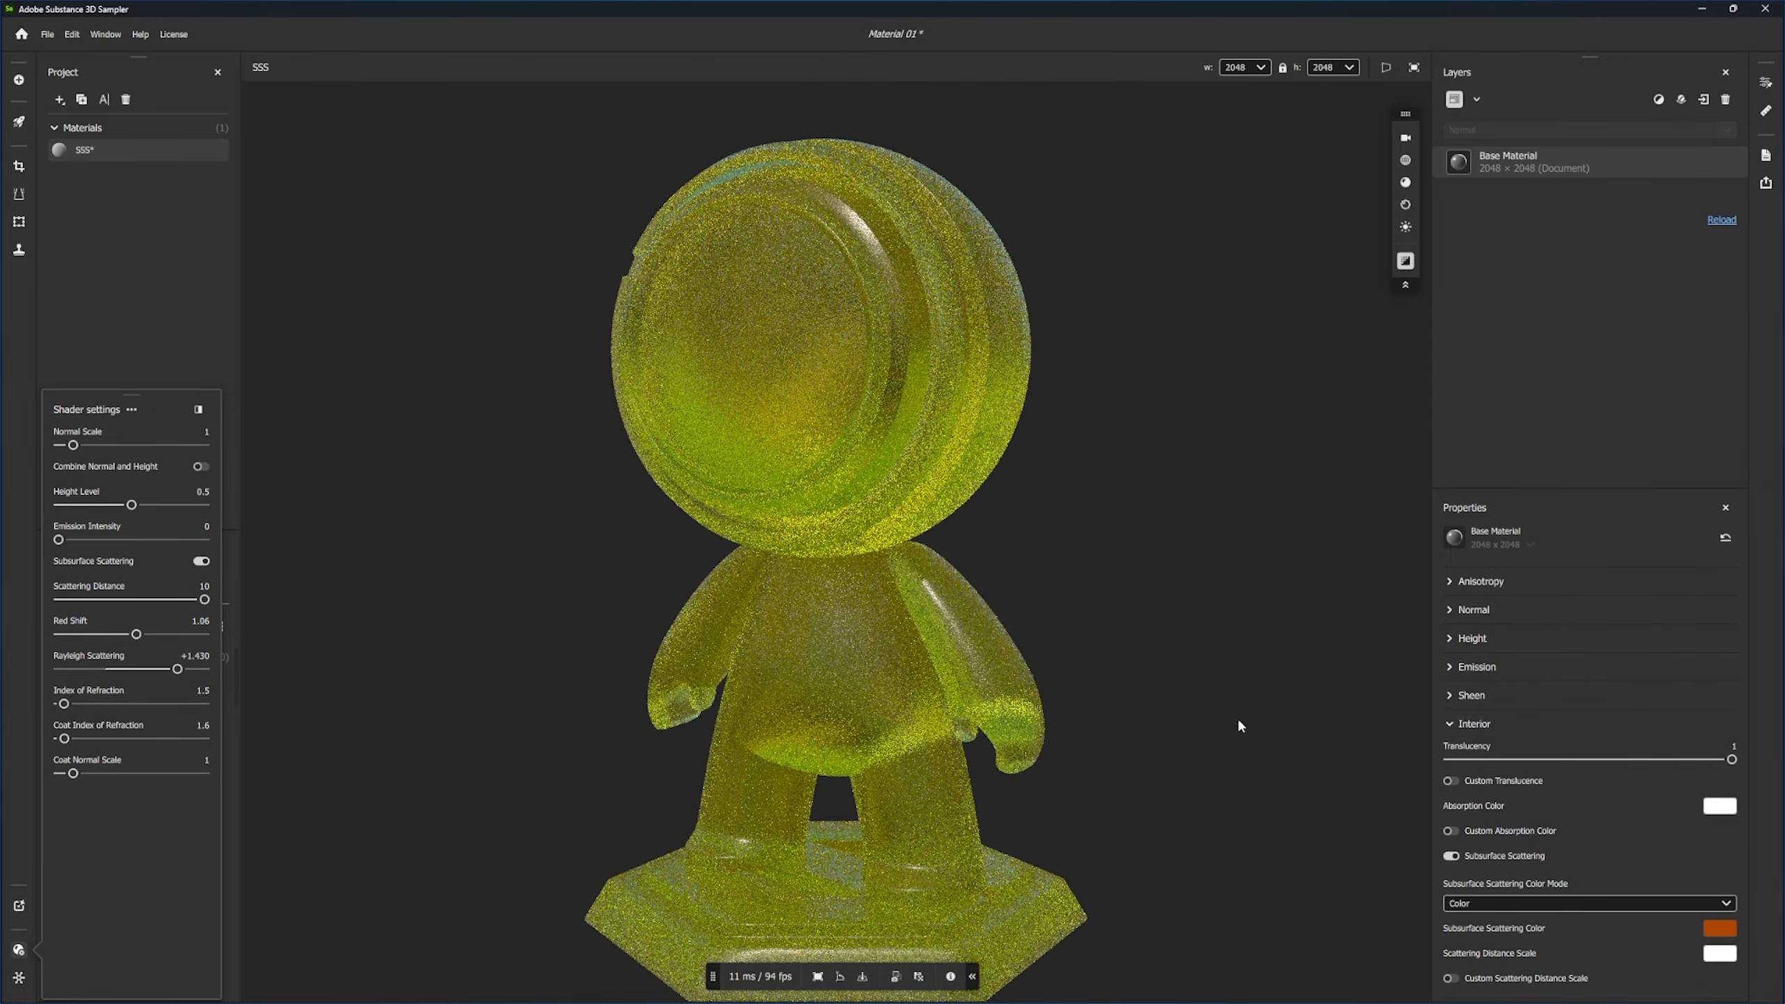
- Lower the shader's Scattering Distance to about 0.6 and reset Red Shift and Rayleigh Scattering to their defaults
drag(204, 600, 68, 602)
click(99, 620)
click(137, 656)
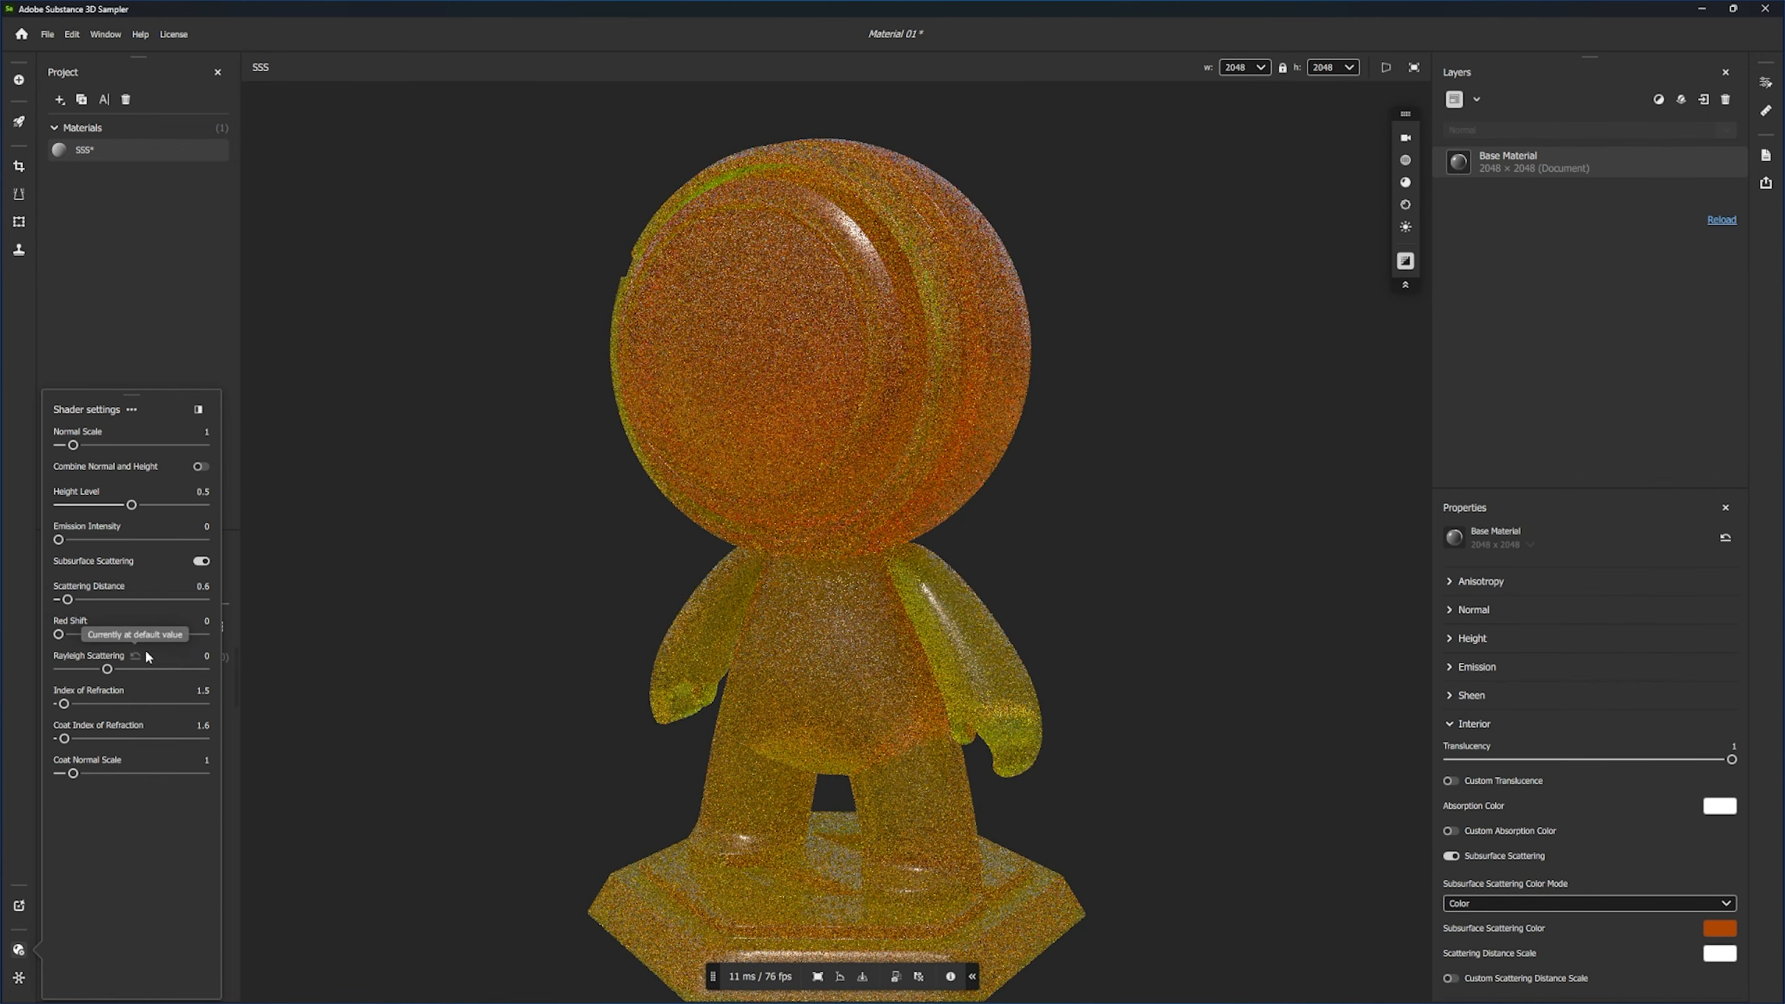